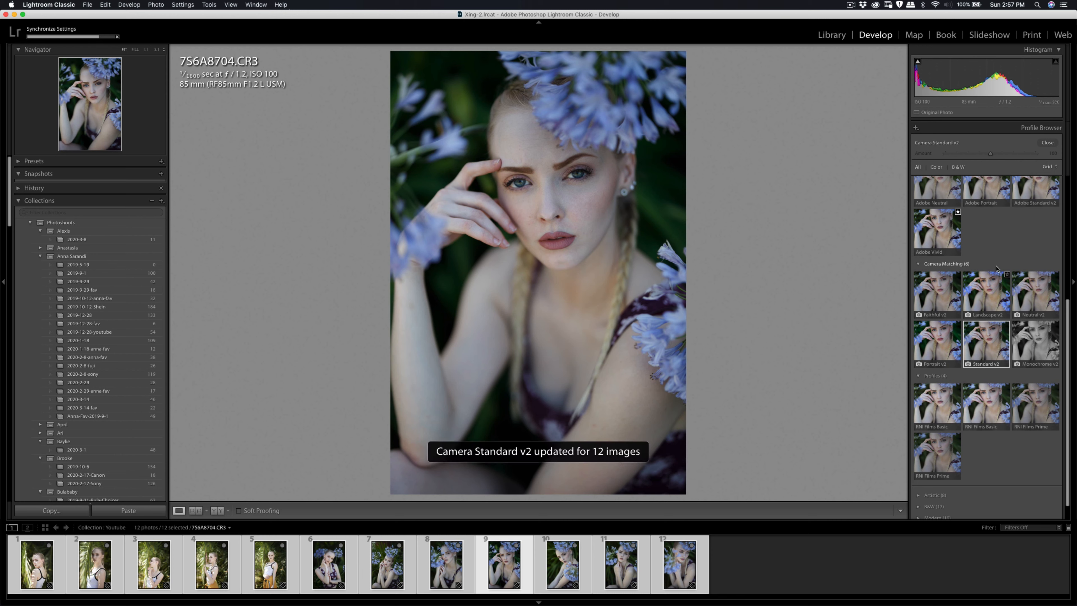
- Limit the selection to 756A8704.CR3 and heal the small blemish on the woman's forehead
left_click(1046, 143)
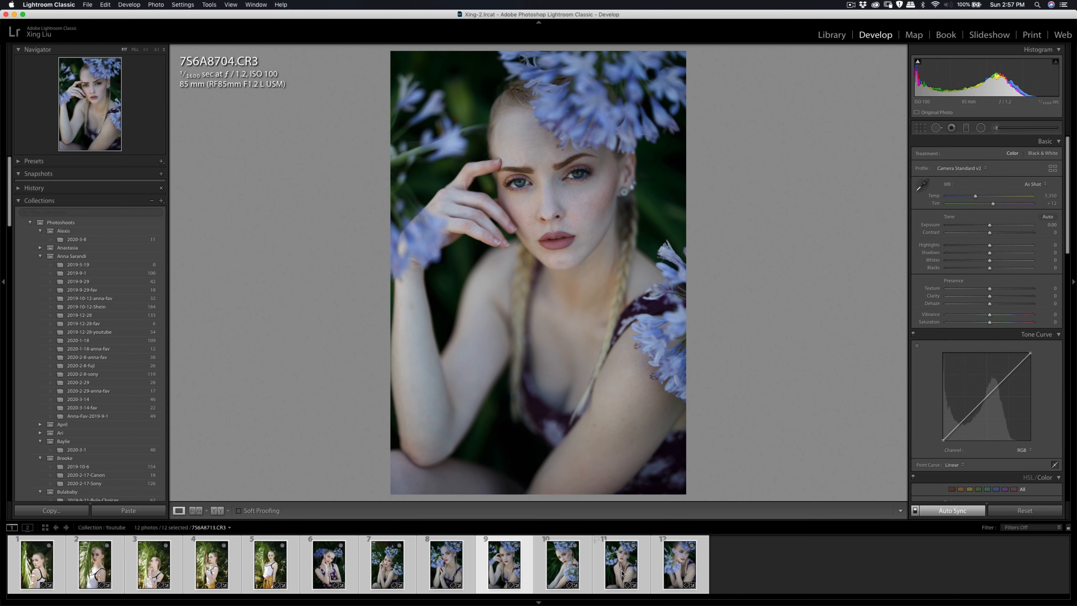
left_click(488, 565)
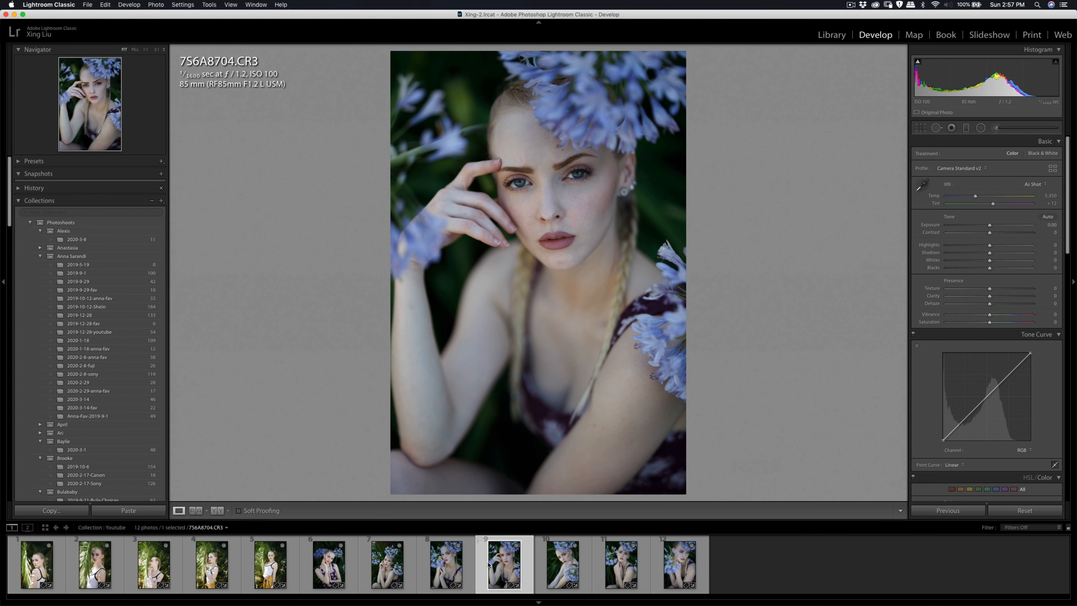
left_click(529, 148)
left_click_drag(576, 156, 615, 329)
key("super+minus")
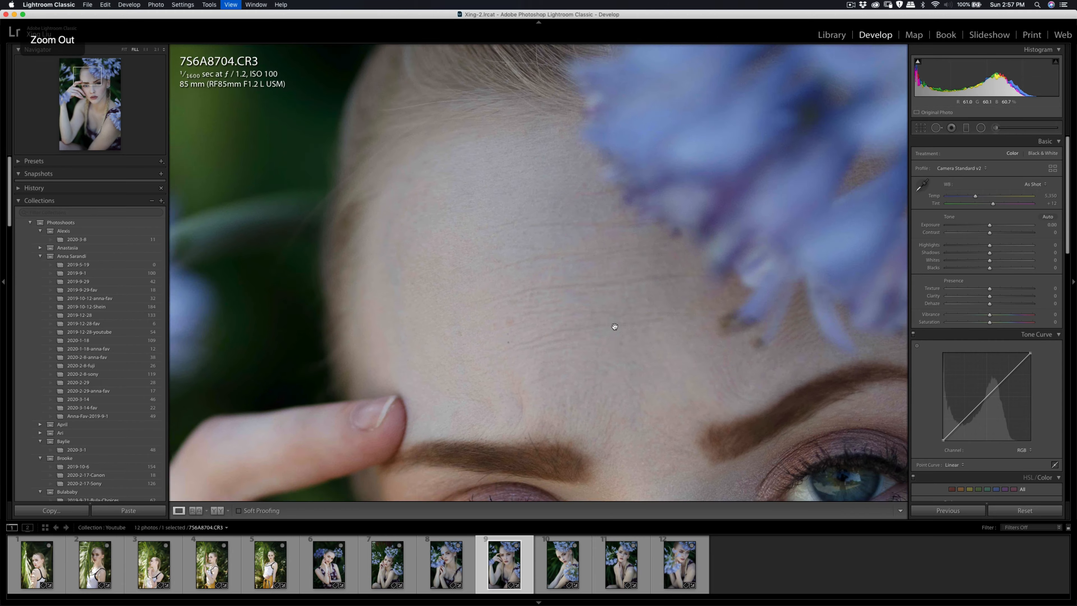
key("q")
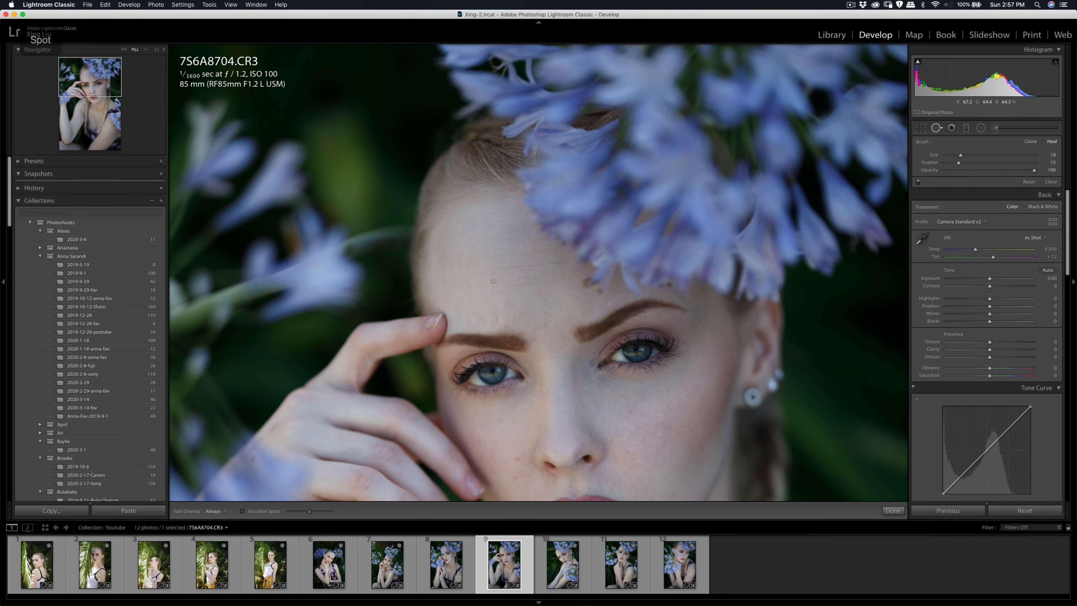
left_click(490, 281)
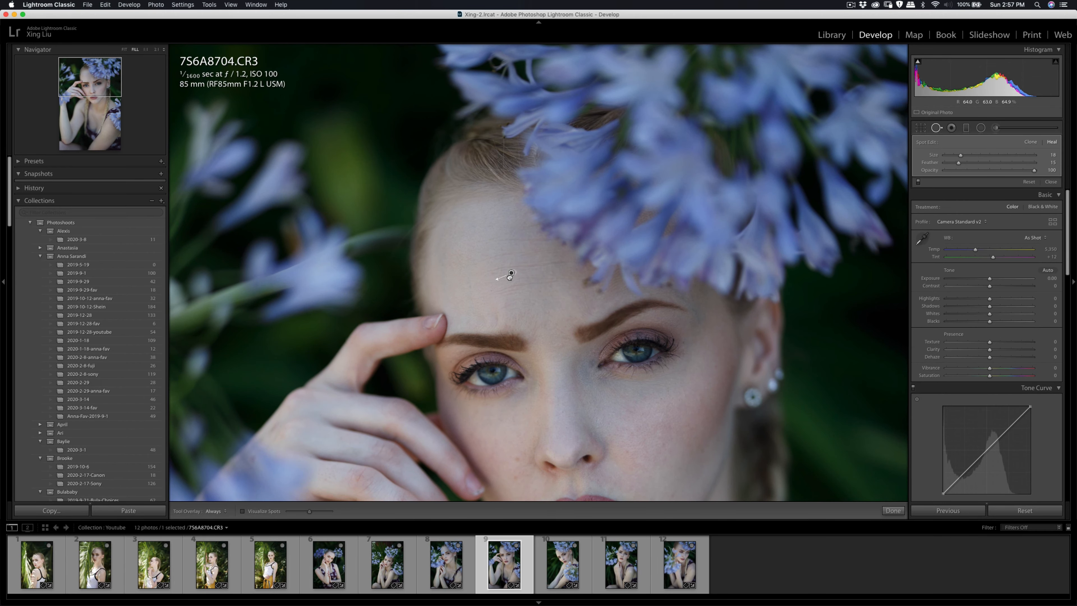
key("q")
scroll(548, 309, "down", 5)
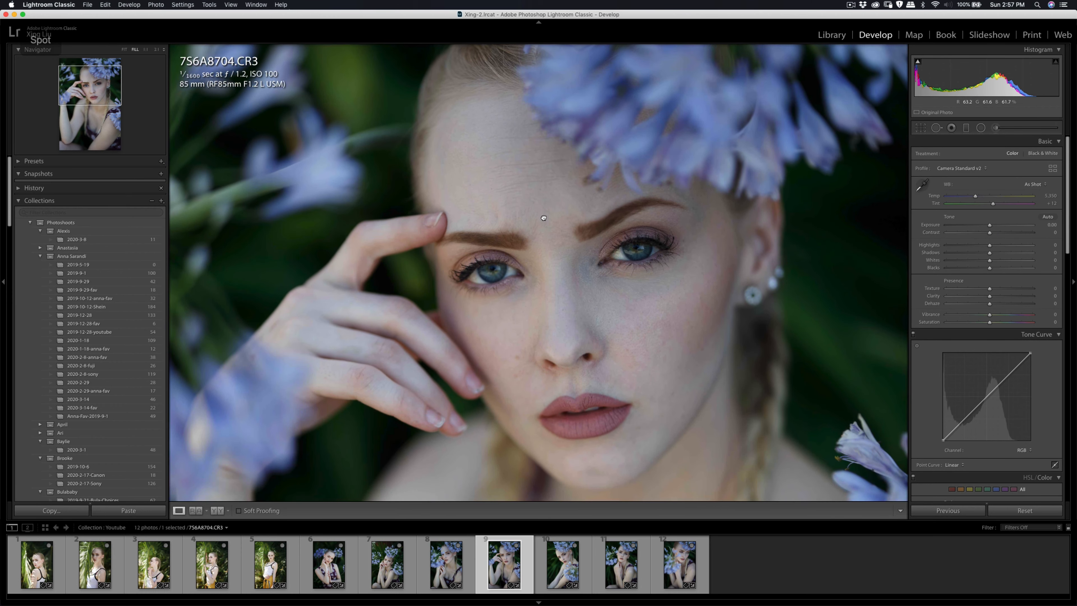
- Brush a Shadows adjustment with Auto Mask under the eye beside the nose bridge
key("k")
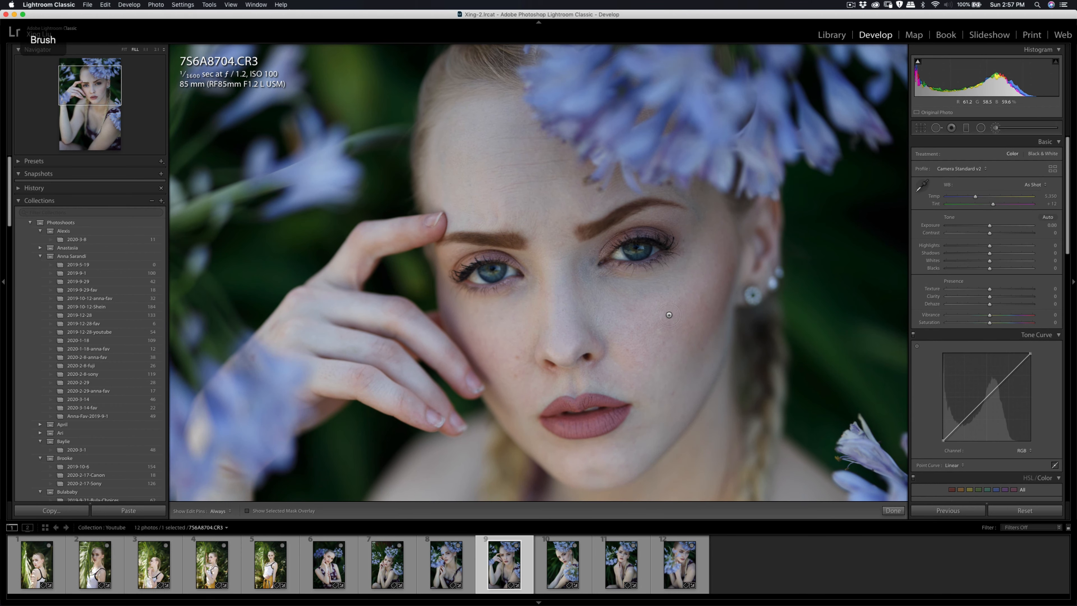
left_click(604, 281)
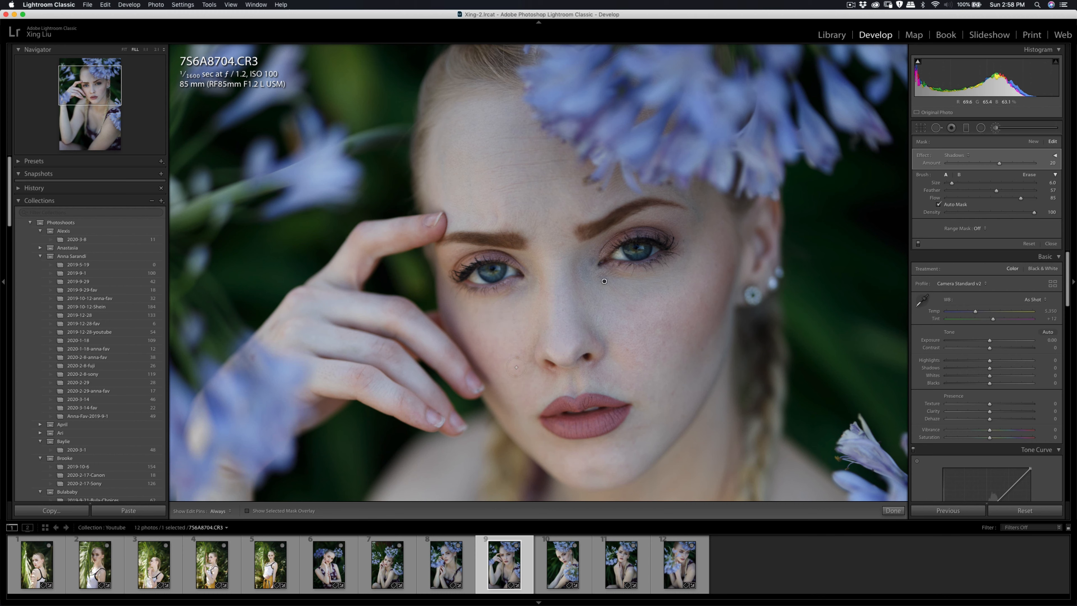
- Heal the two small spots on the cheek next to the nose
key("q")
left_click(517, 357)
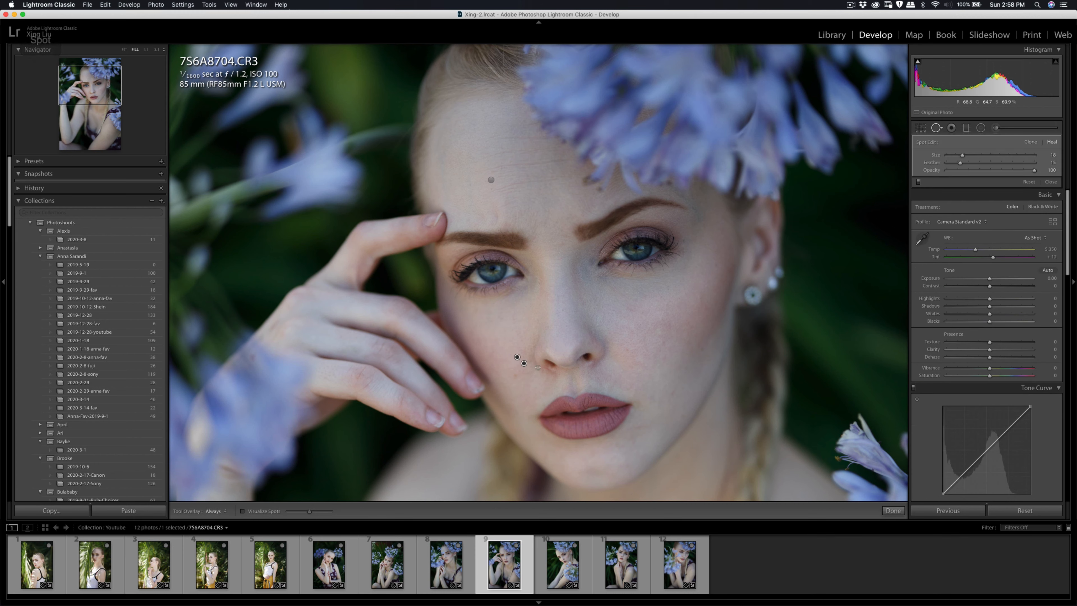
left_click(516, 374)
key("q")
- Examine the retouched eyes and facial skin in close-up and in the full view
left_click(642, 253)
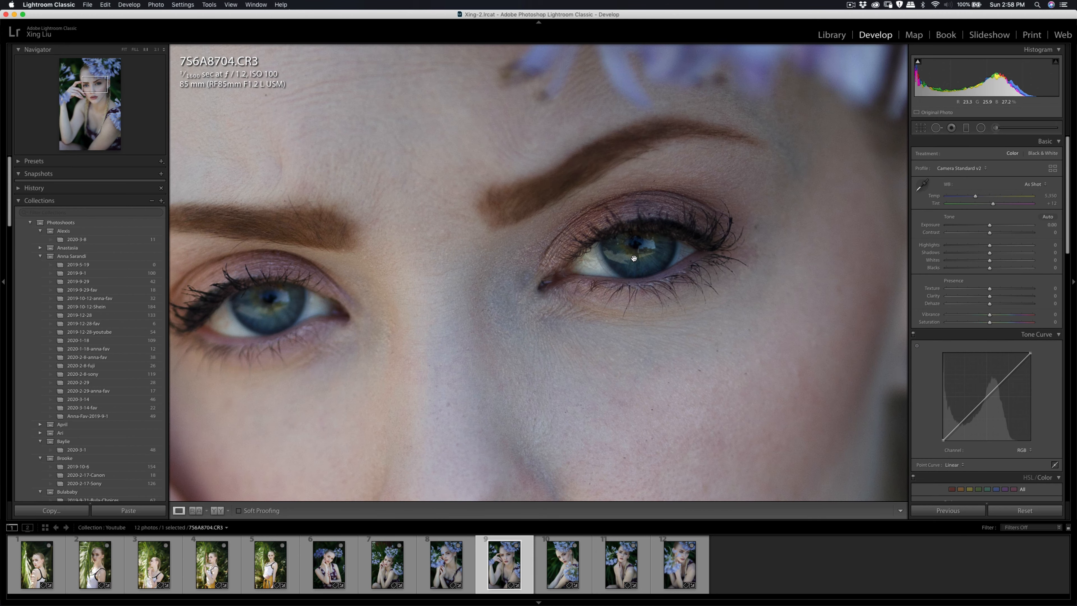
left_click(634, 258)
left_click_drag(604, 306, 510, 186)
left_click_drag(587, 341, 636, 421)
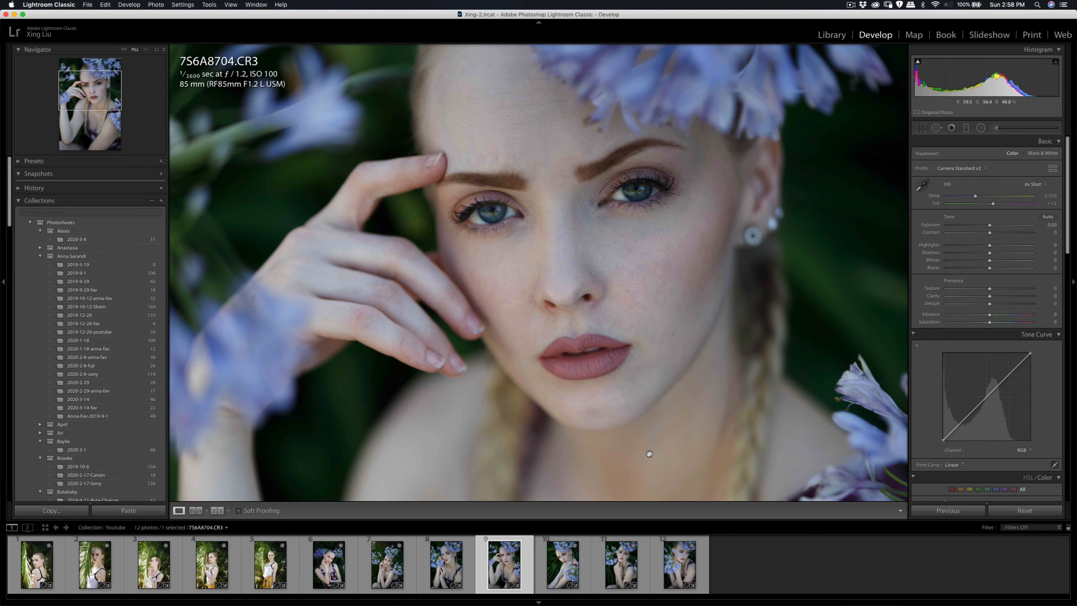
left_click(651, 278)
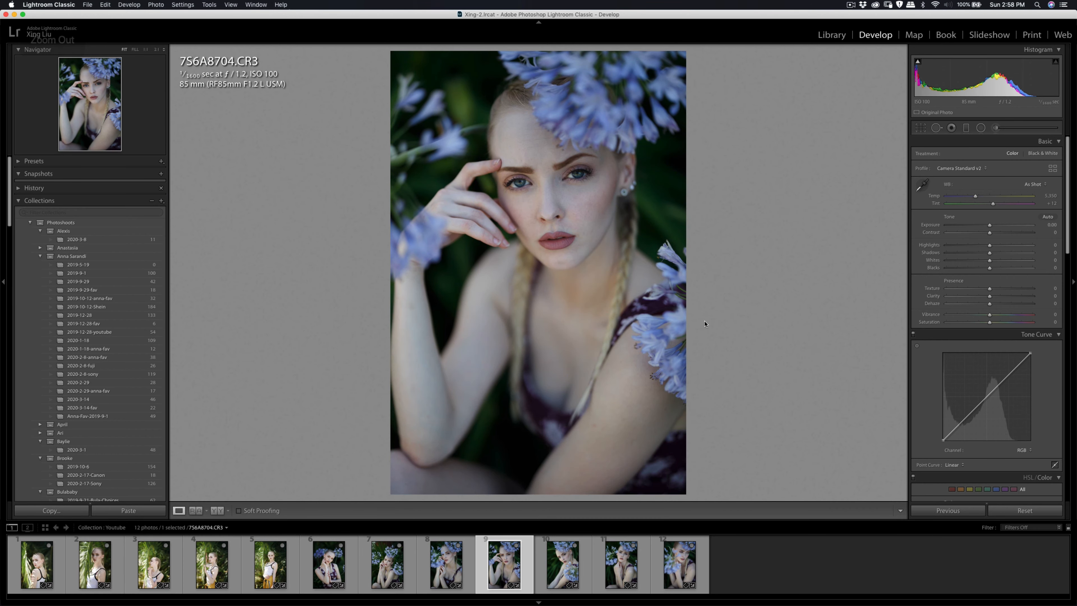
key("q")
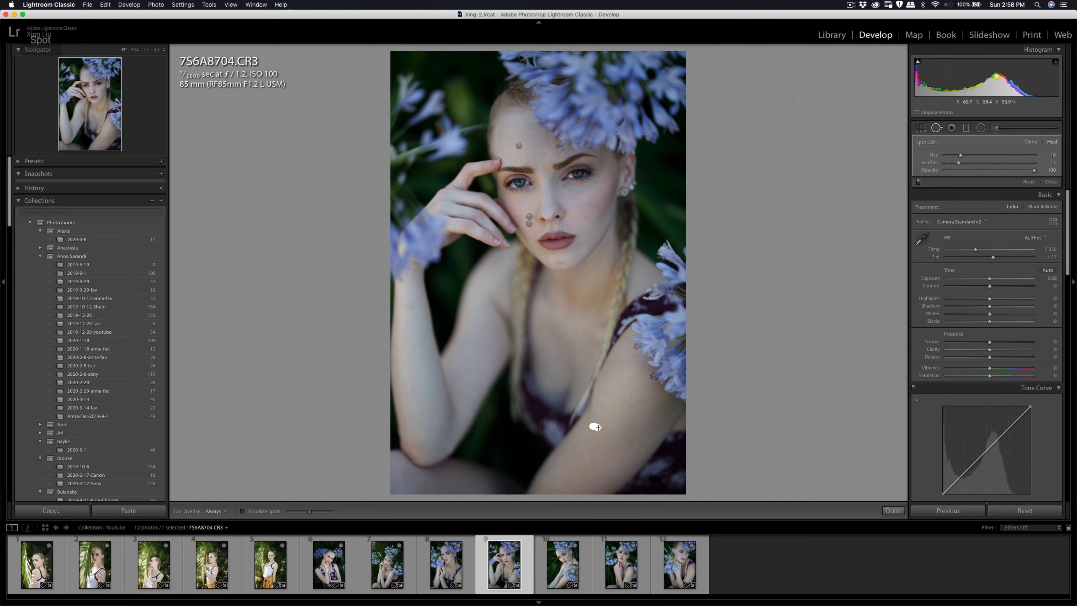
key("q")
left_click(593, 218)
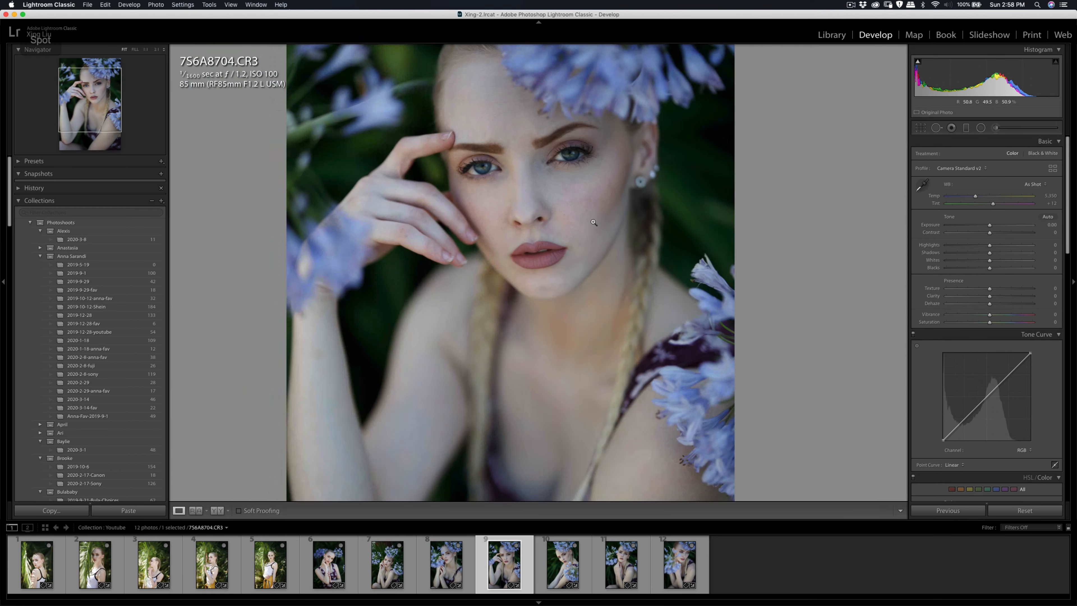
left_click(593, 223)
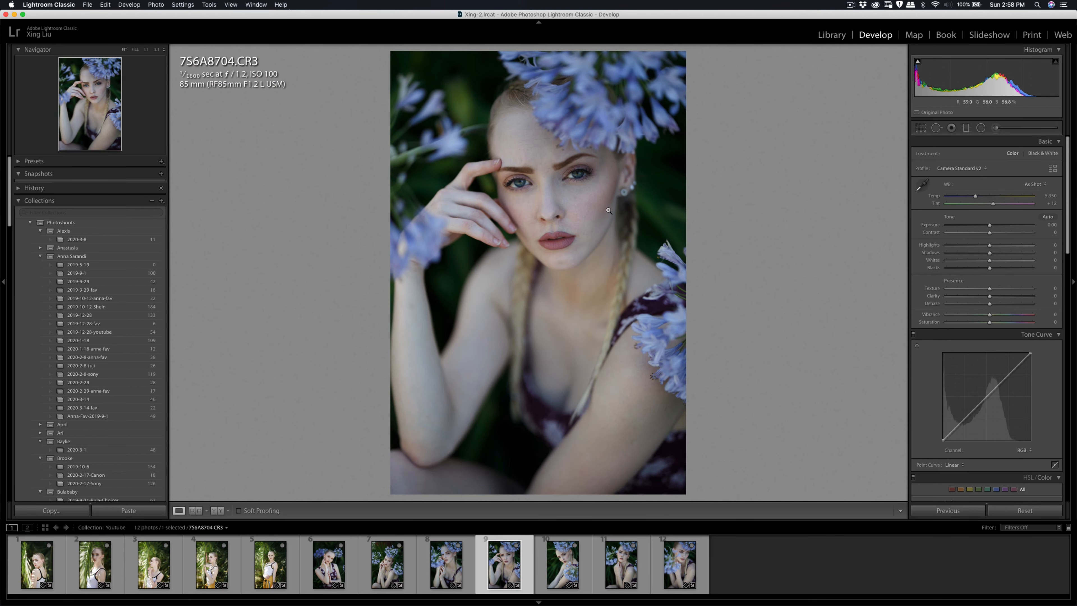
- Set the photo's Exposure to +0.05, Contrast to +17 and Highlights to -10
left_click_drag(989, 233, 985, 247)
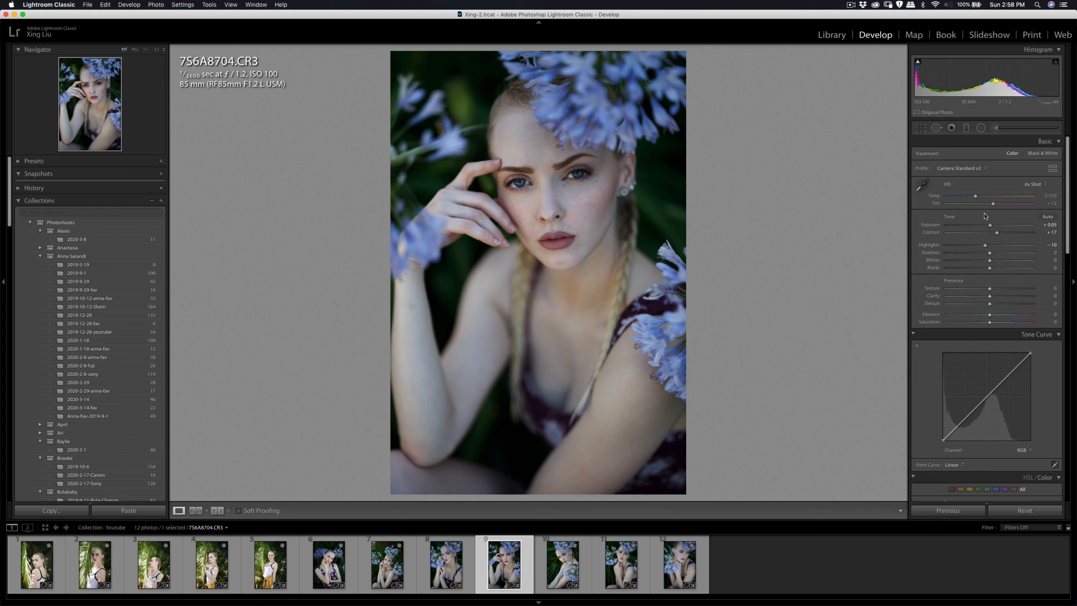
- Brush new Shadows masks with amount 15 over the nose and eye area, using a size 12 brush
left_click(996, 128)
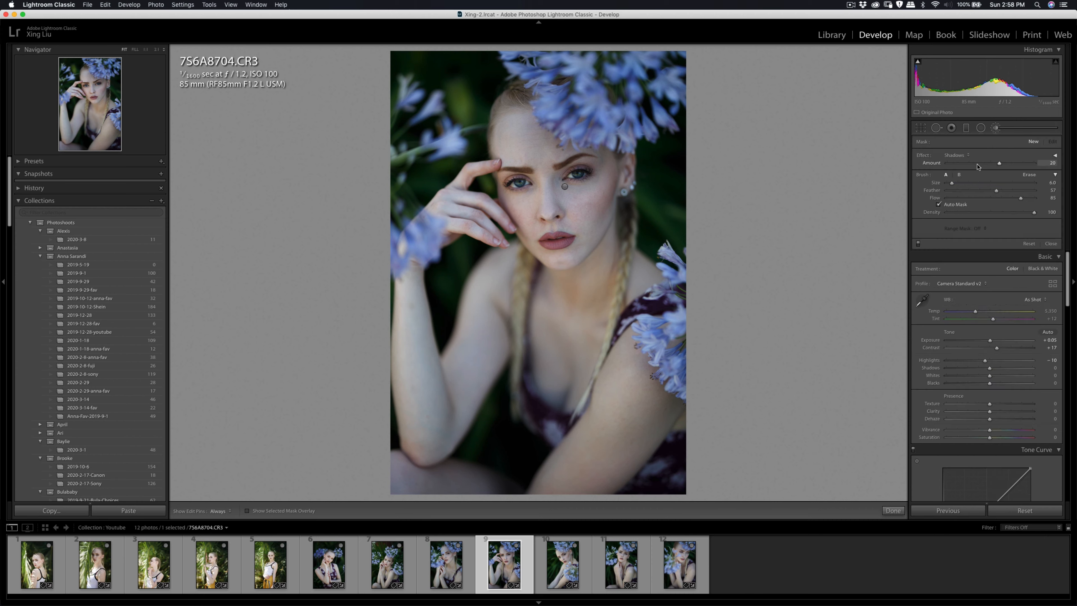
left_click(957, 158)
left_click(957, 158)
key("bracketright")
key("bracketright")
key("bracketright")
key("bracketright")
key("bracketright")
key("bracketright")
key("h")
left_click(1034, 143)
key("h")
key("q")
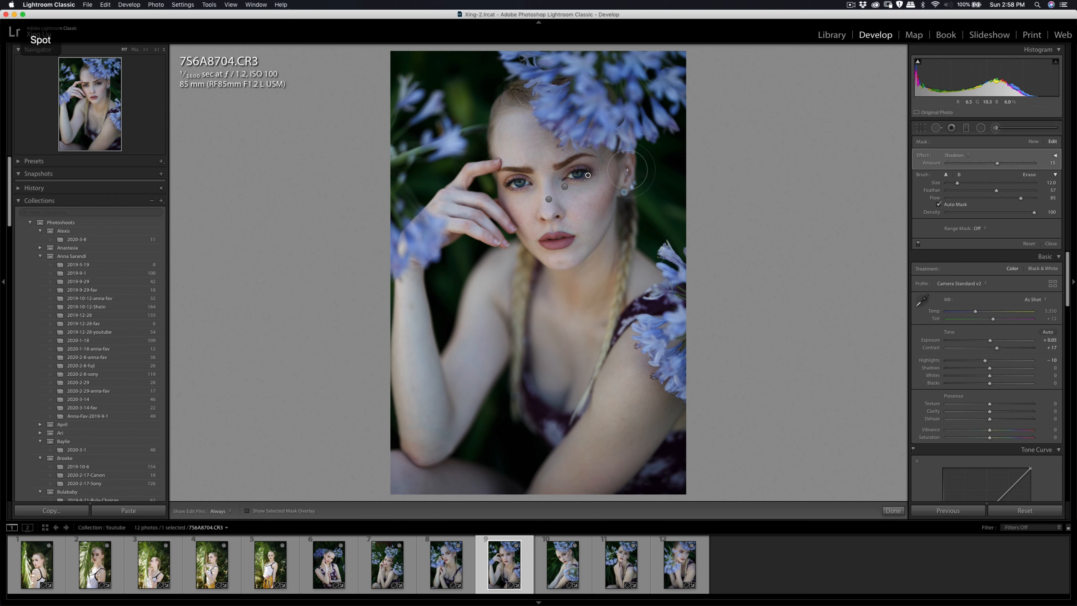
key("q")
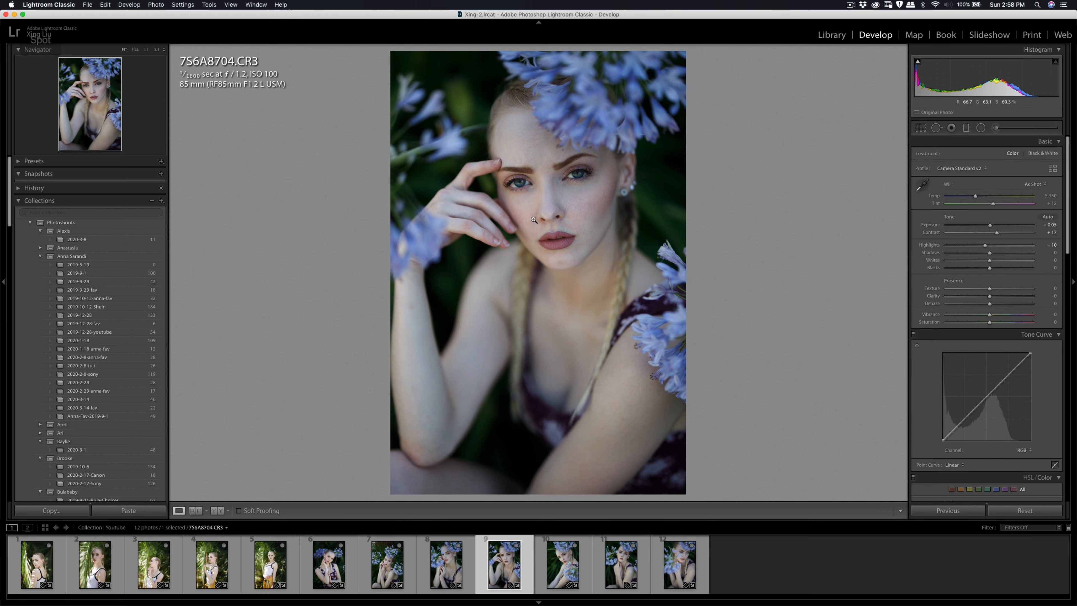
- Send the photo to Portraiture3 as a copy with Lightroom adjustments
right_click(560, 189)
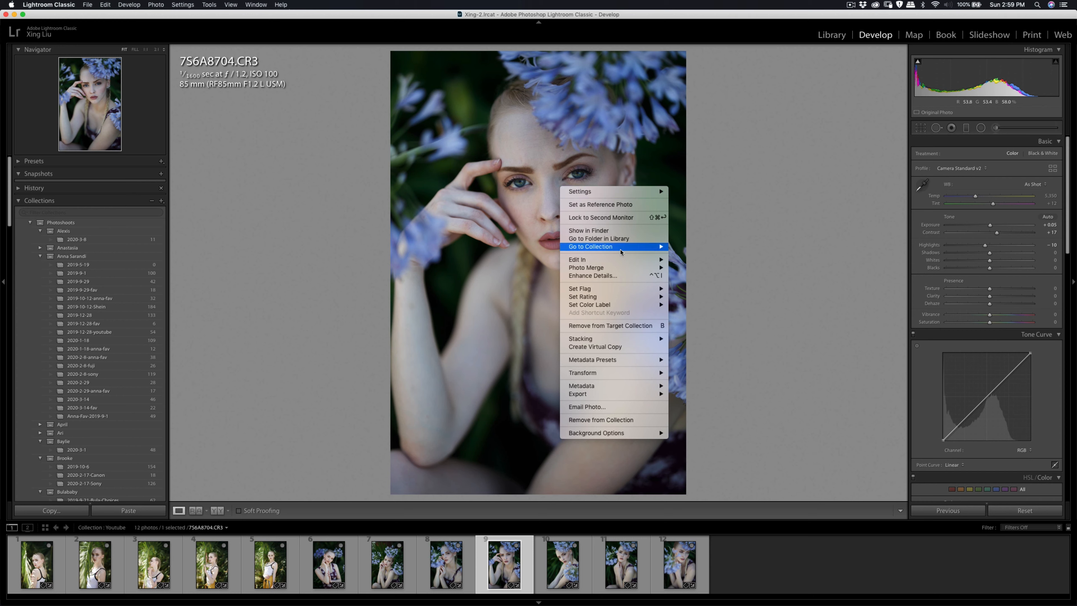
mouse_move(619, 259)
left_click(707, 280)
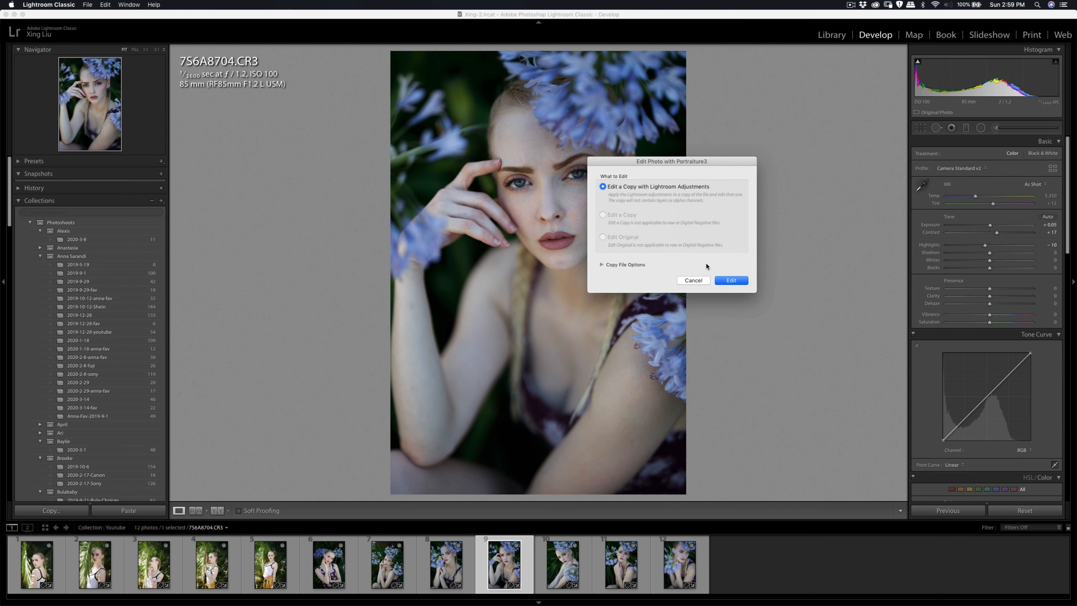
left_click(725, 281)
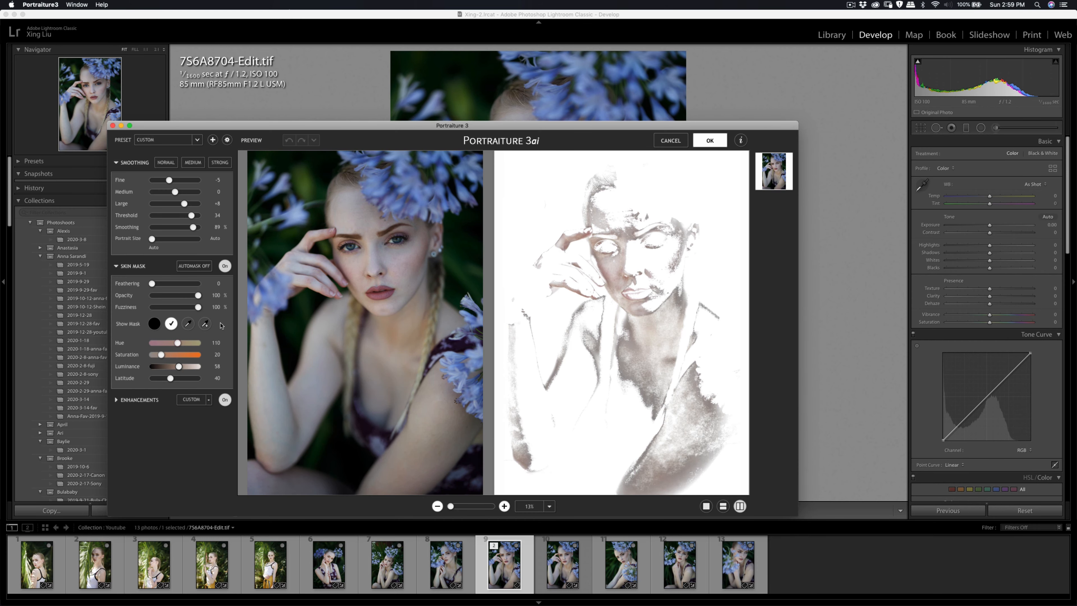
- Sample skin tones on the forehead and cheek to refine the Portraiture skin mask, and apply the smoothing
left_click(186, 326)
left_click(628, 224)
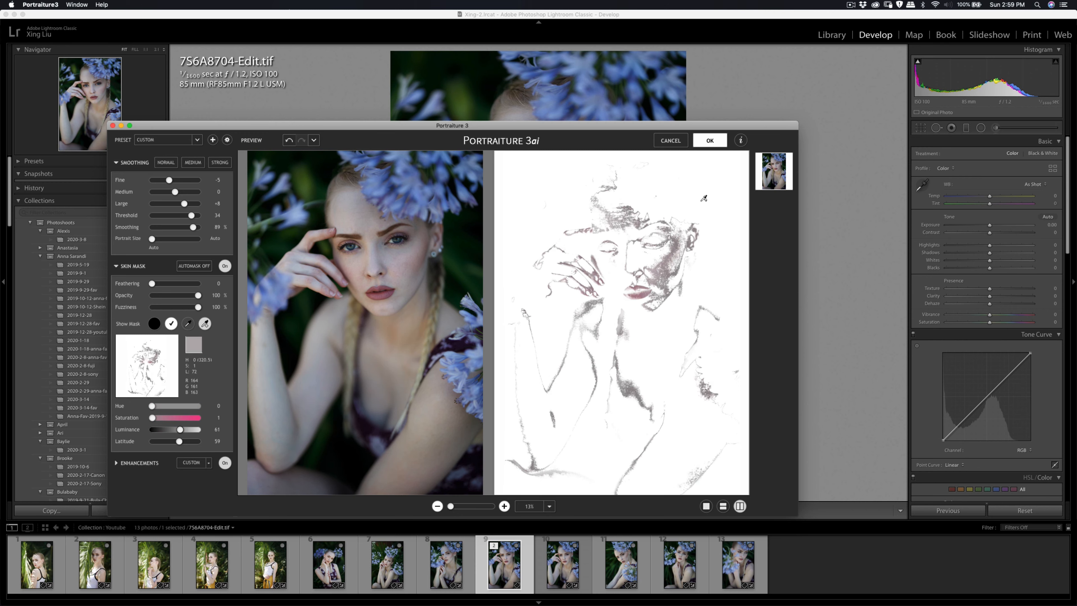
left_click(618, 213)
left_click(613, 205)
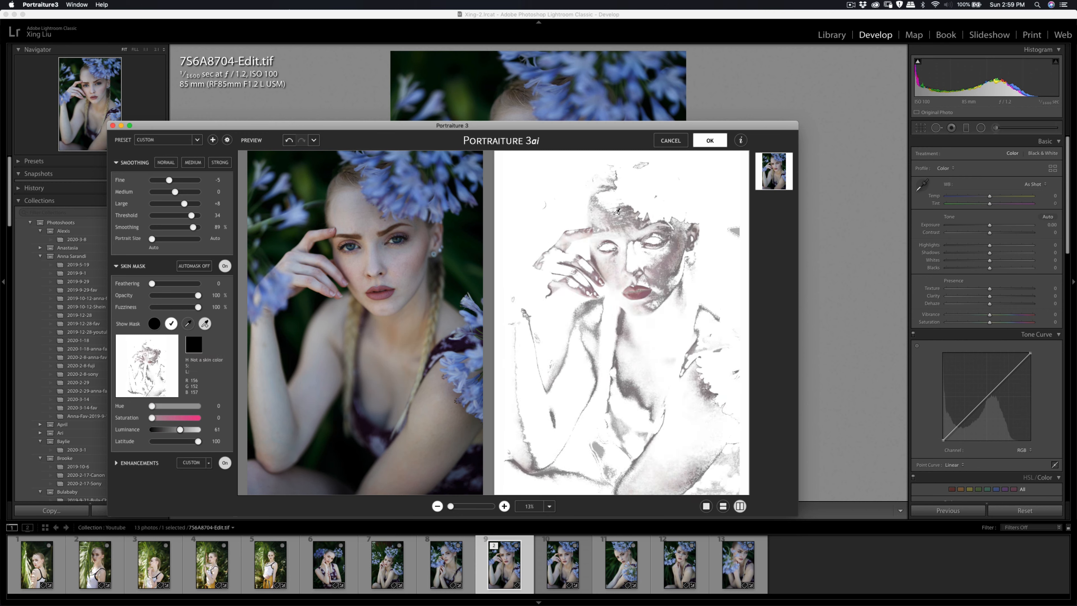
left_click(651, 255)
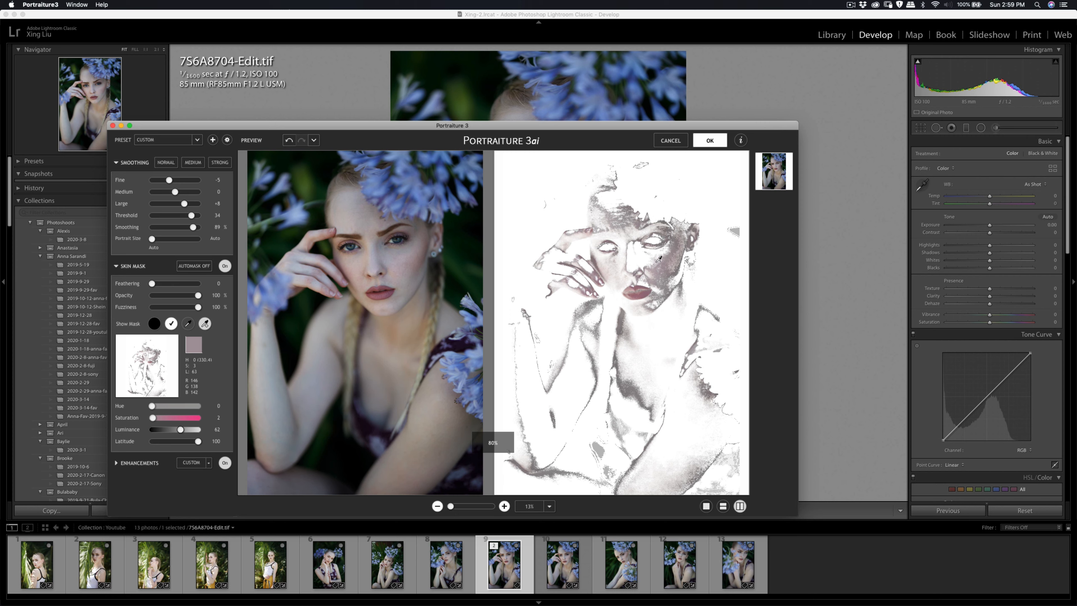
left_click(609, 209)
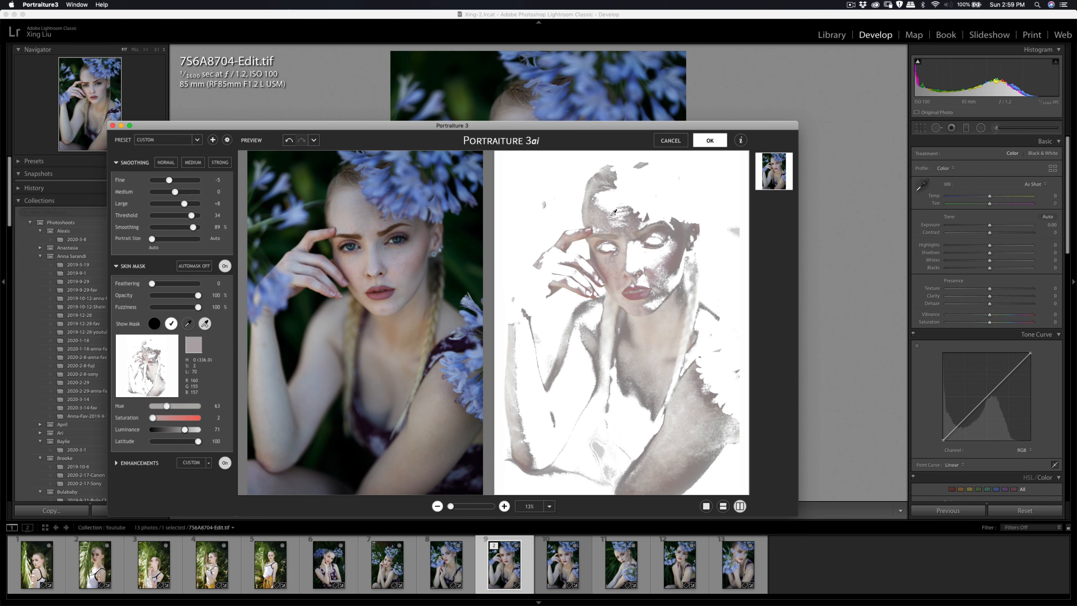
left_click(699, 144)
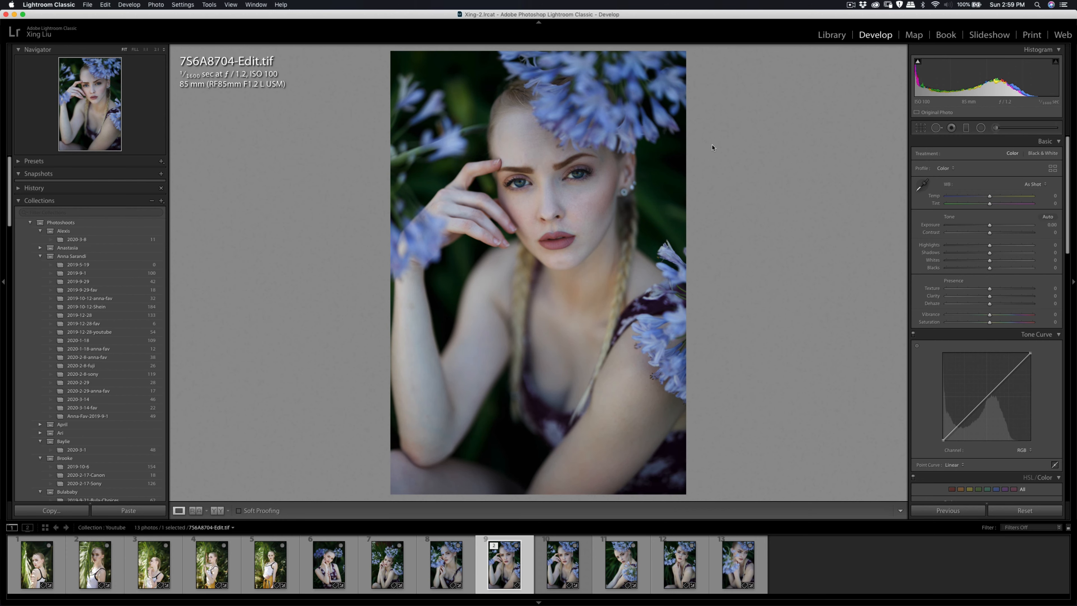
- Check the smoothed skin up close, and brush a Soften Skin (Lite) adjustment under the eye beside the nose
left_click(541, 149)
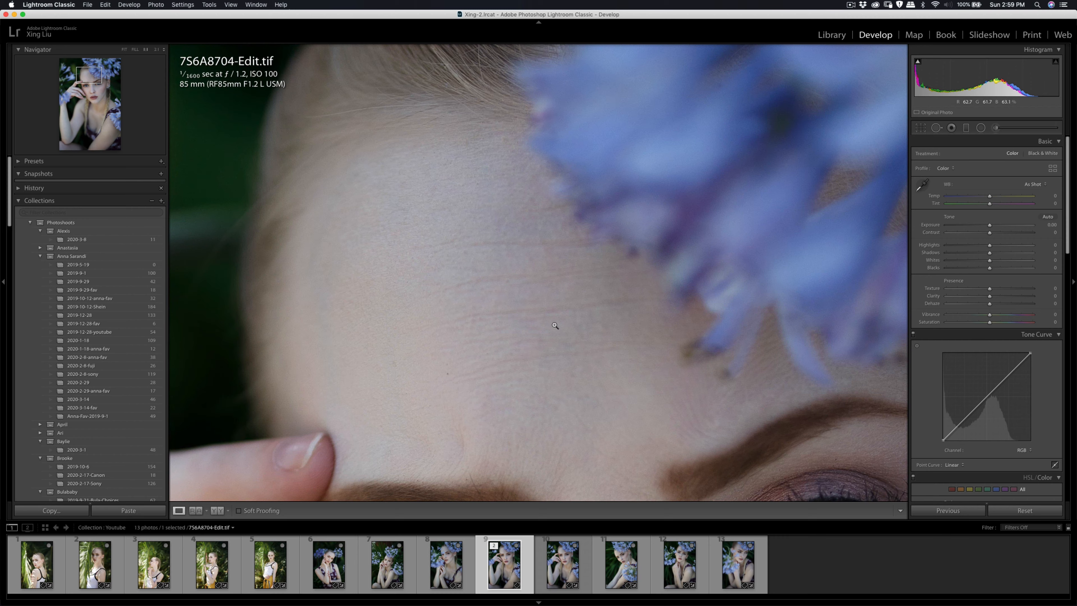
left_click(555, 325)
left_click(560, 204)
left_click_drag(568, 176, 572, 377)
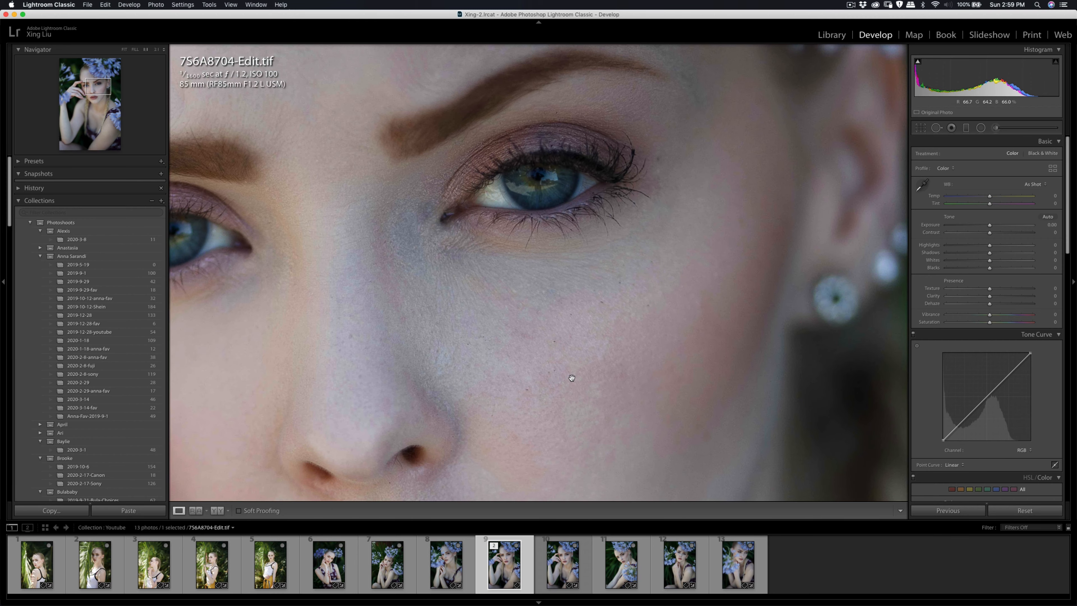
left_click(555, 332)
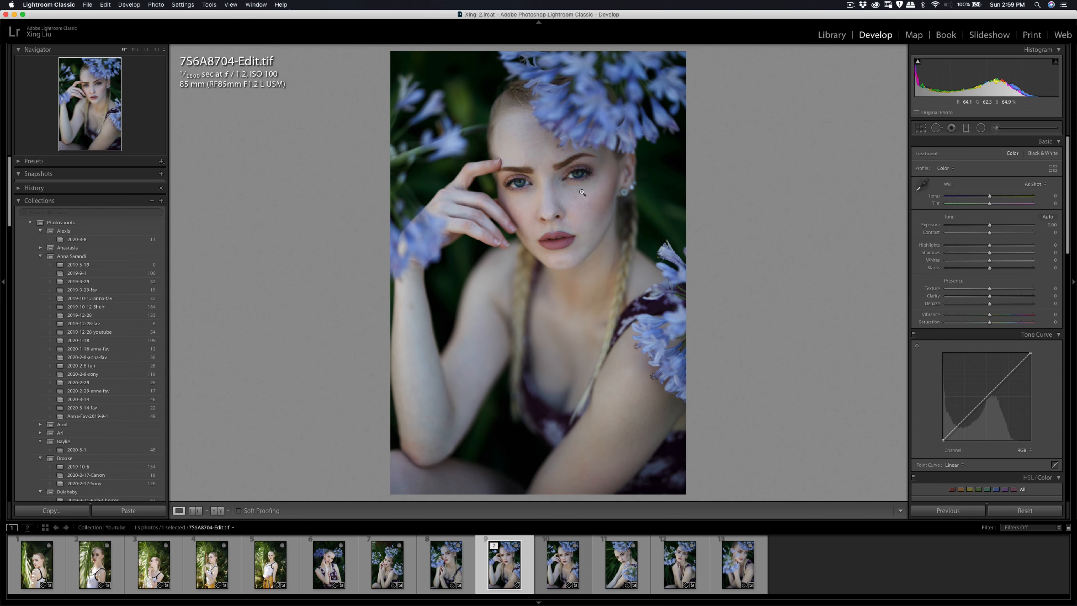
key("k")
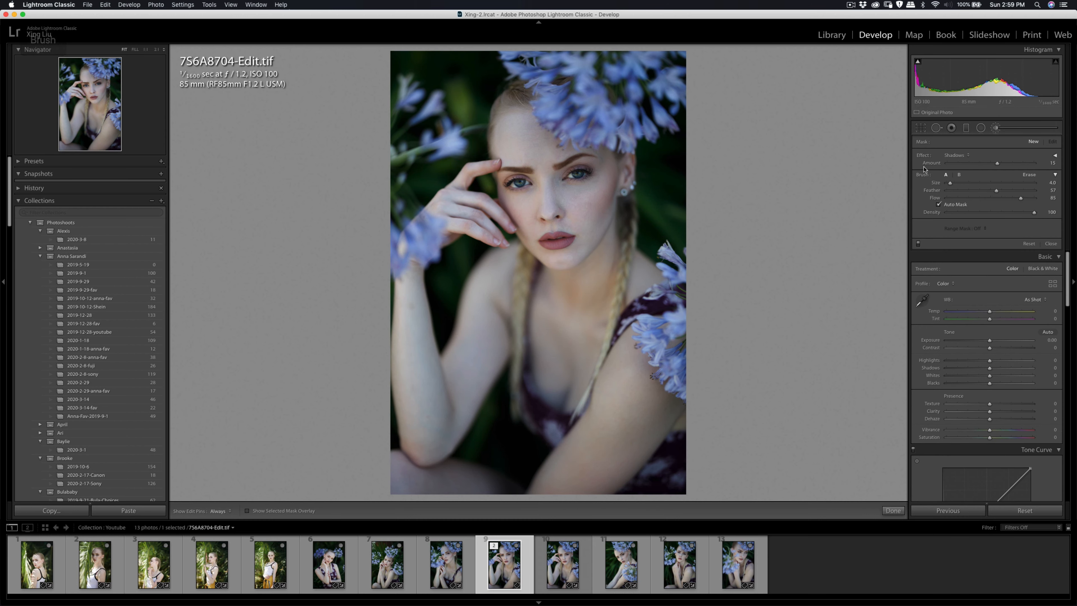
left_click(956, 155)
left_click(975, 256)
key("super+equal")
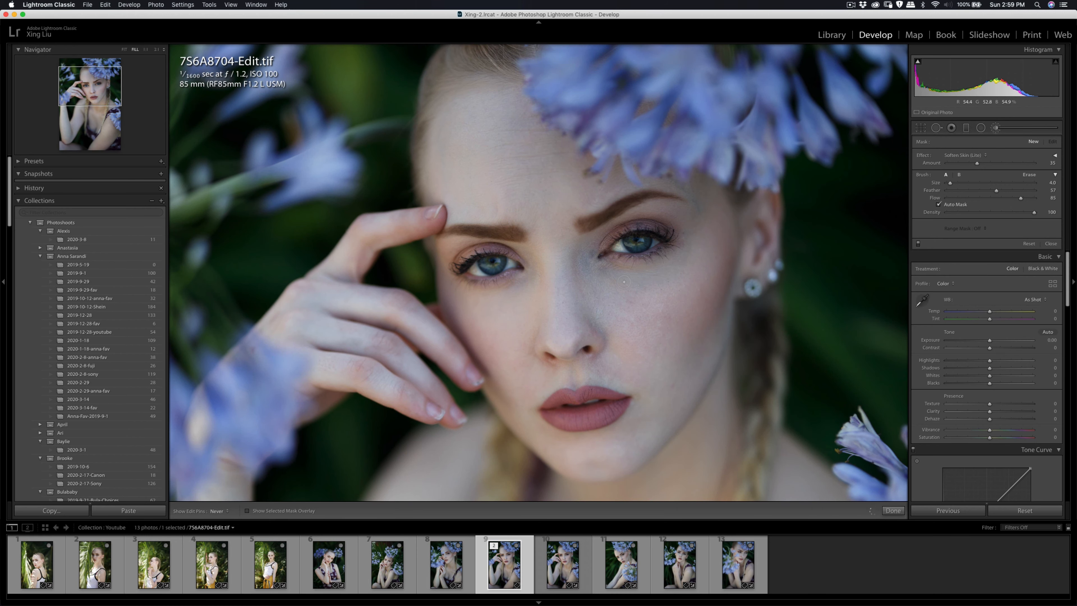
left_click(596, 268)
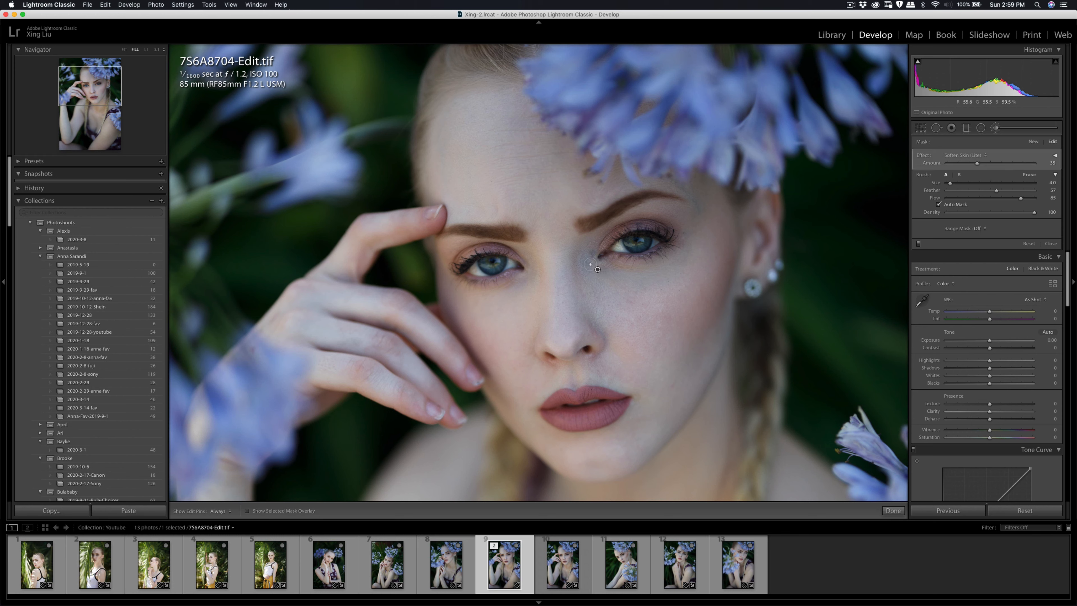
key("h")
- Heal the spots under the eye and on the upper cheek, redoing one stroke, and check the skin up close
key("q")
key("q")
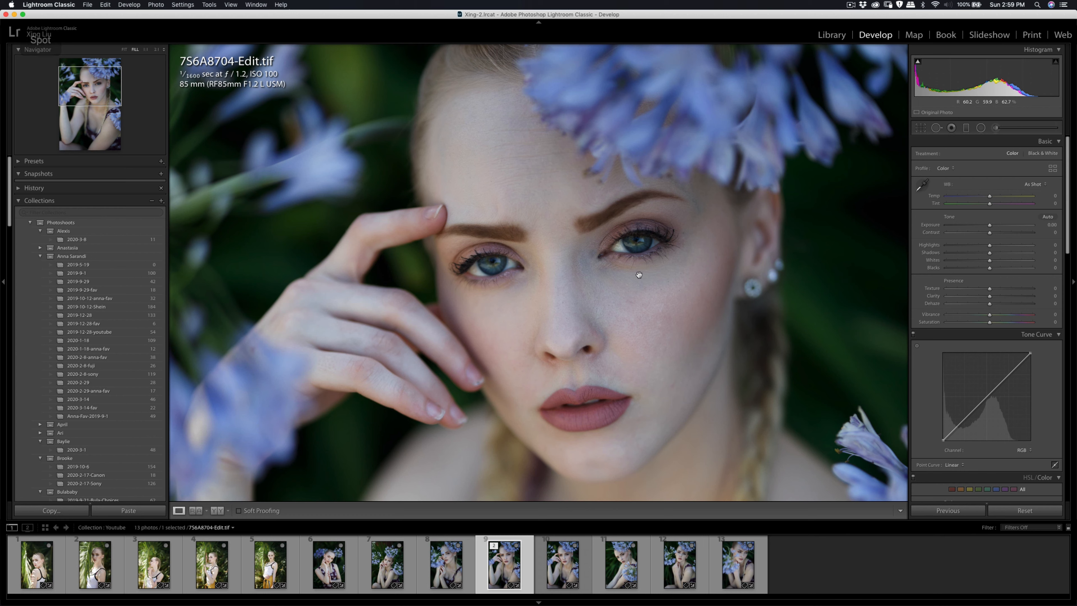
key("q")
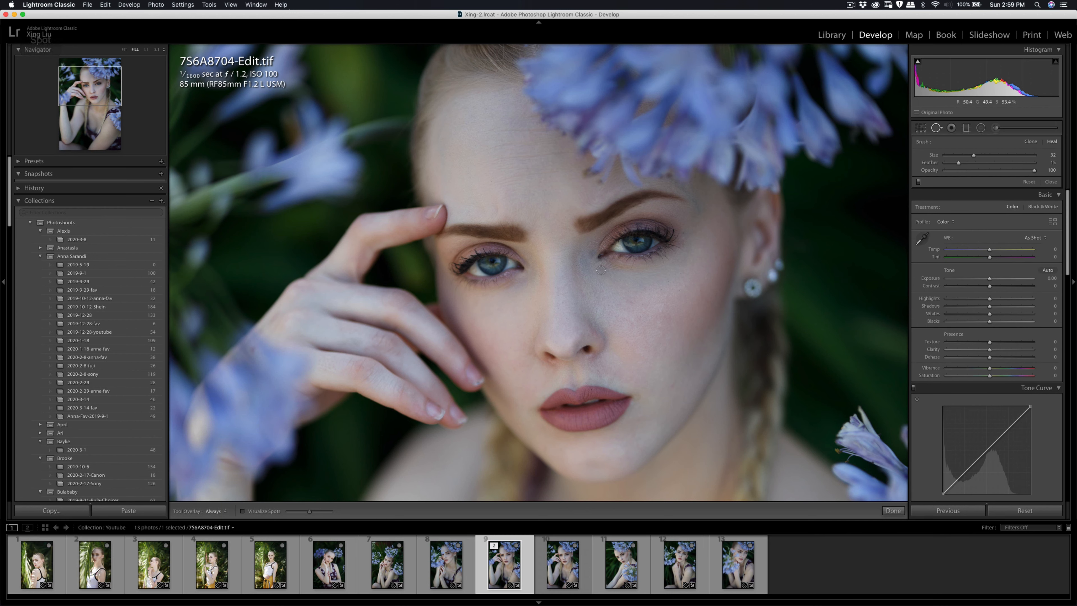
left_click_drag(601, 270, 628, 287)
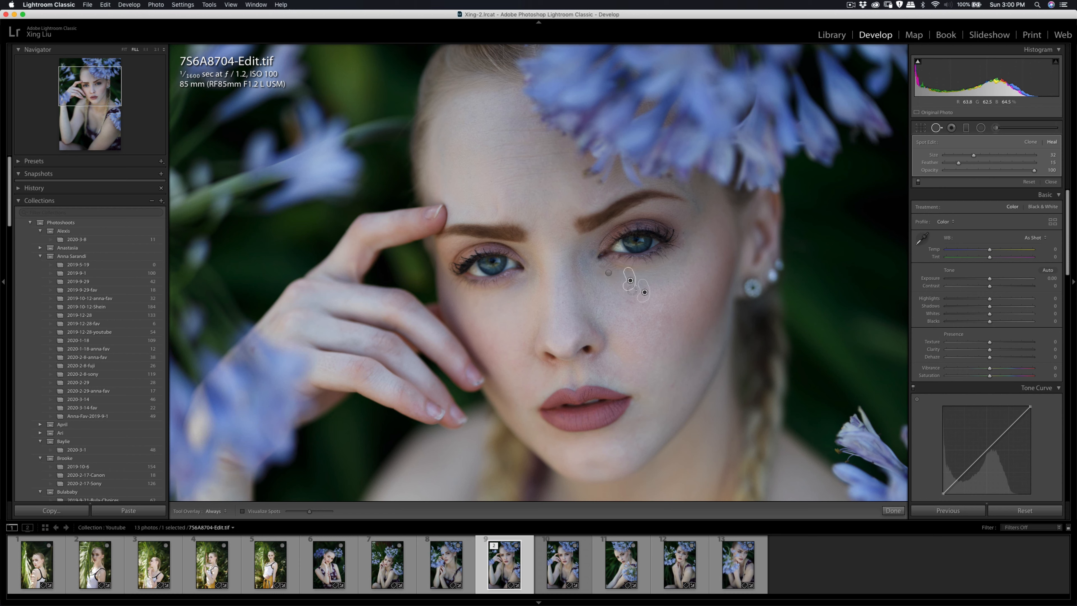
key("super+z")
mouse_move(630, 267)
left_mouse_down()
mouse_move(616, 290)
mouse_move(607, 282)
left_mouse_up()
key("q")
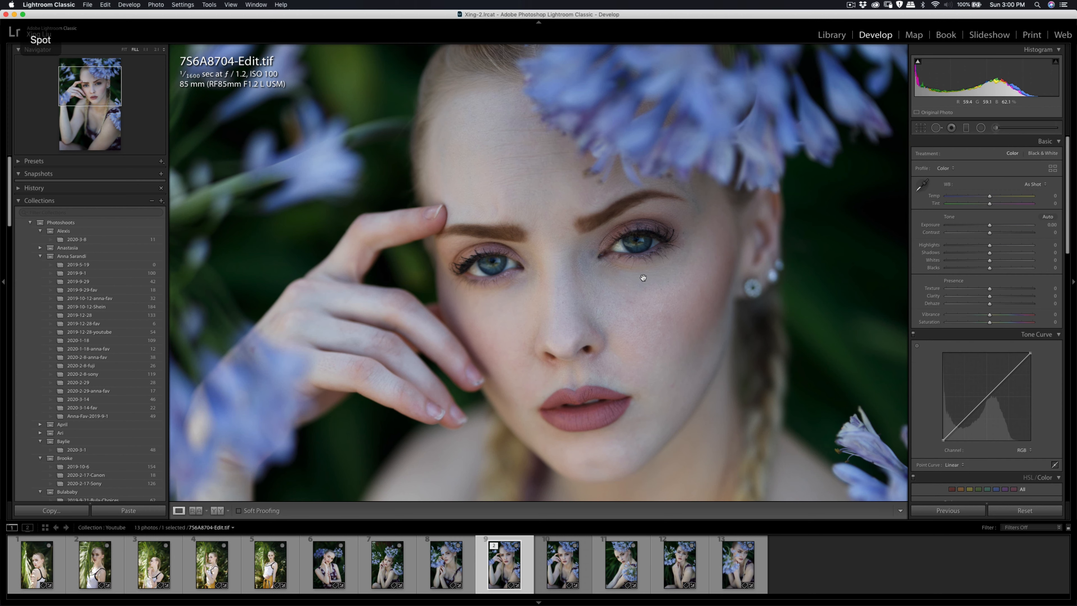
key("k")
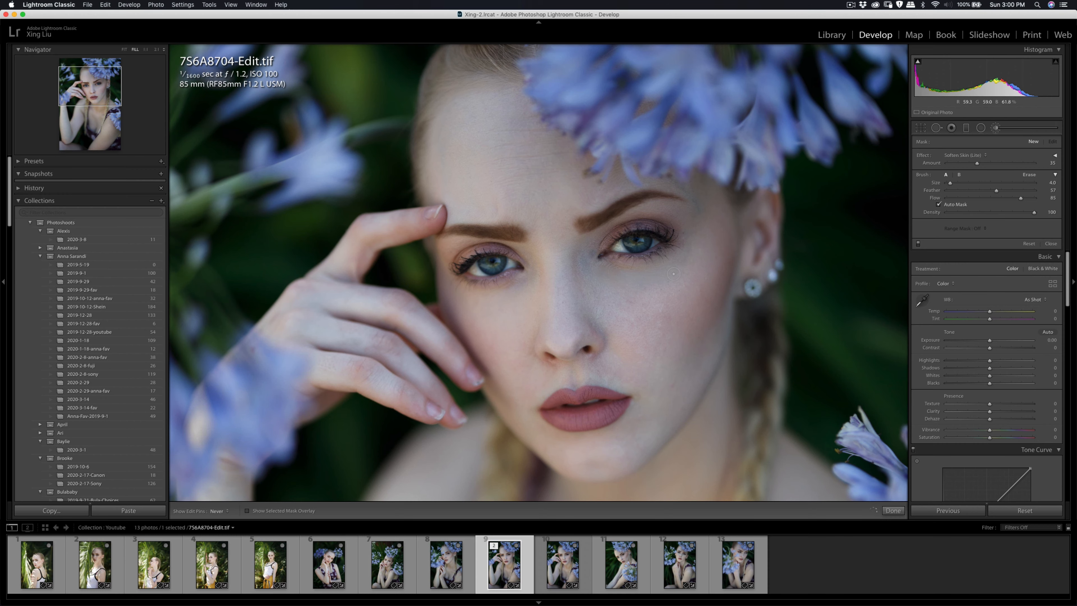
key("q")
key("q")
left_click(647, 305)
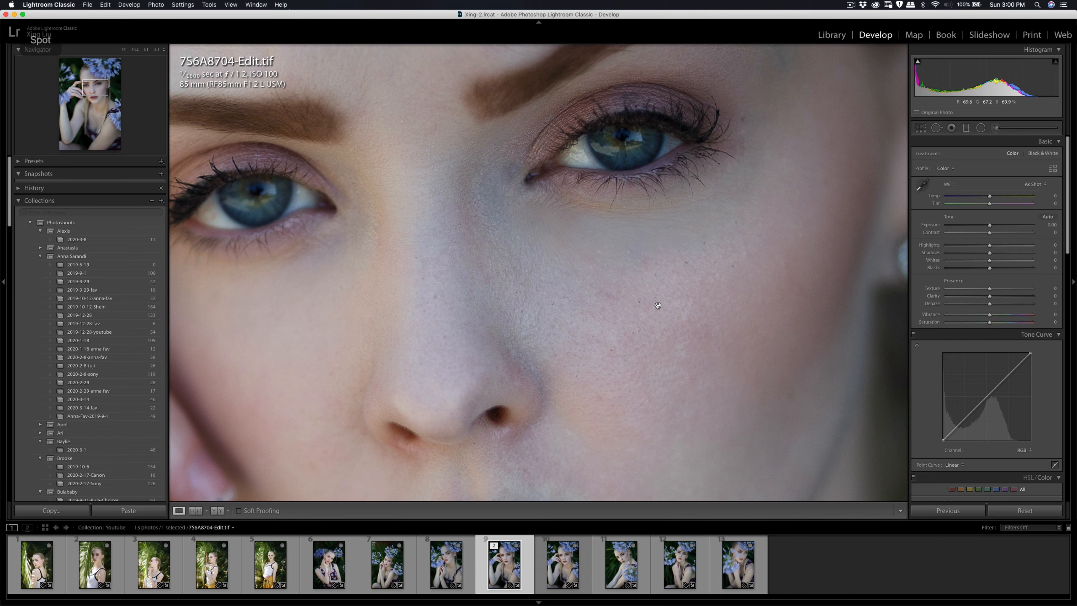
key("super+minus")
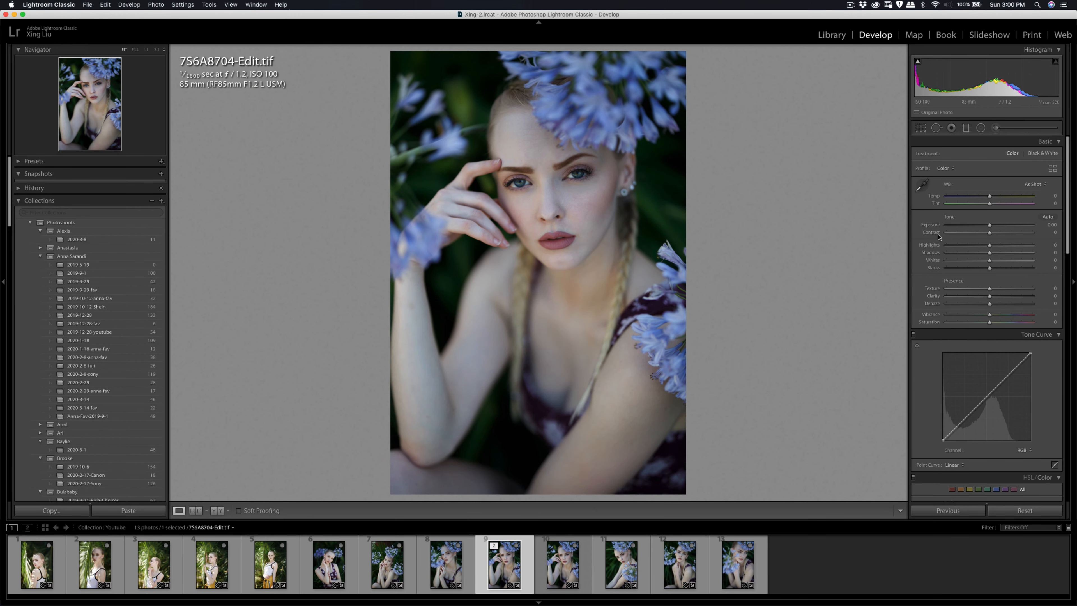
- Set the contrast of 756A8704-Edit.tif to +4 and export the photo
left_click_drag(991, 233, 991, 233)
key("super+shift+e")
left_click(700, 330)
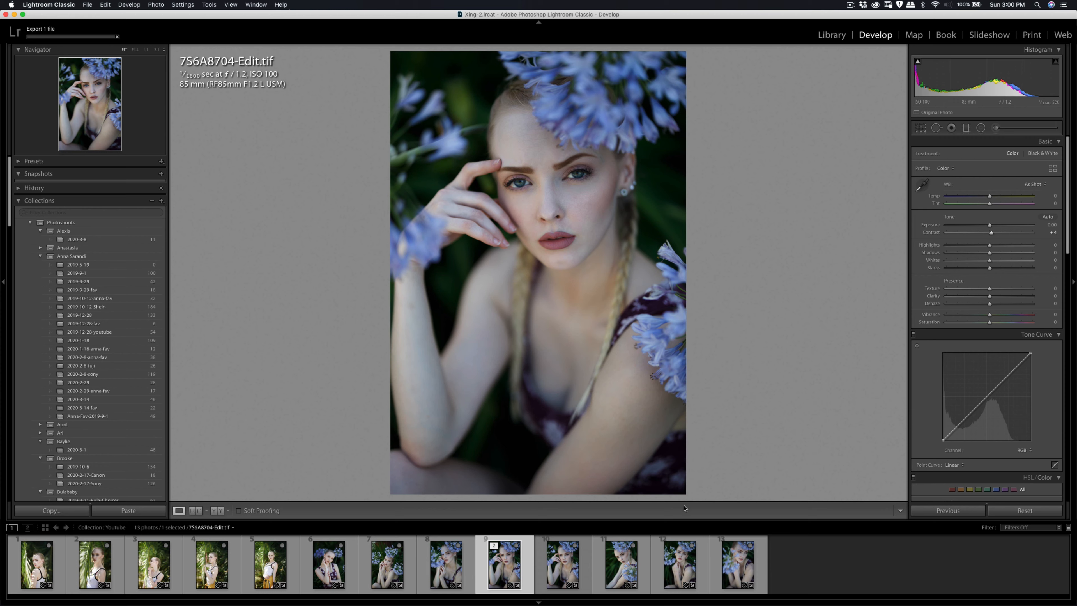
- Copy the develop settings from 756A8704.CR3 to 756A8710.CR3, and set the green saturation to -33
left_click(622, 570)
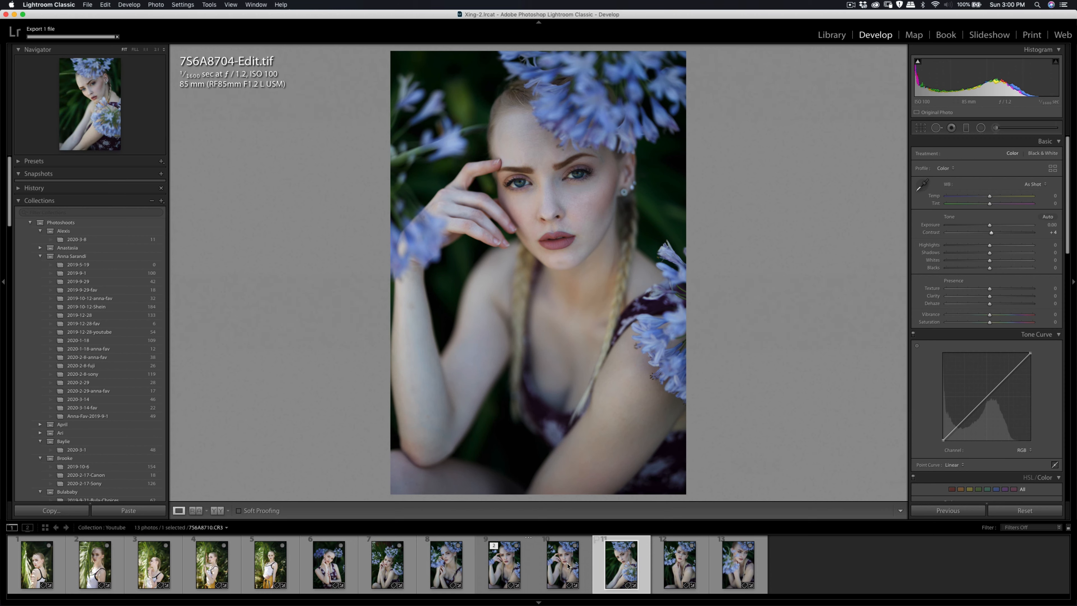
key("Left")
left_click(50, 510)
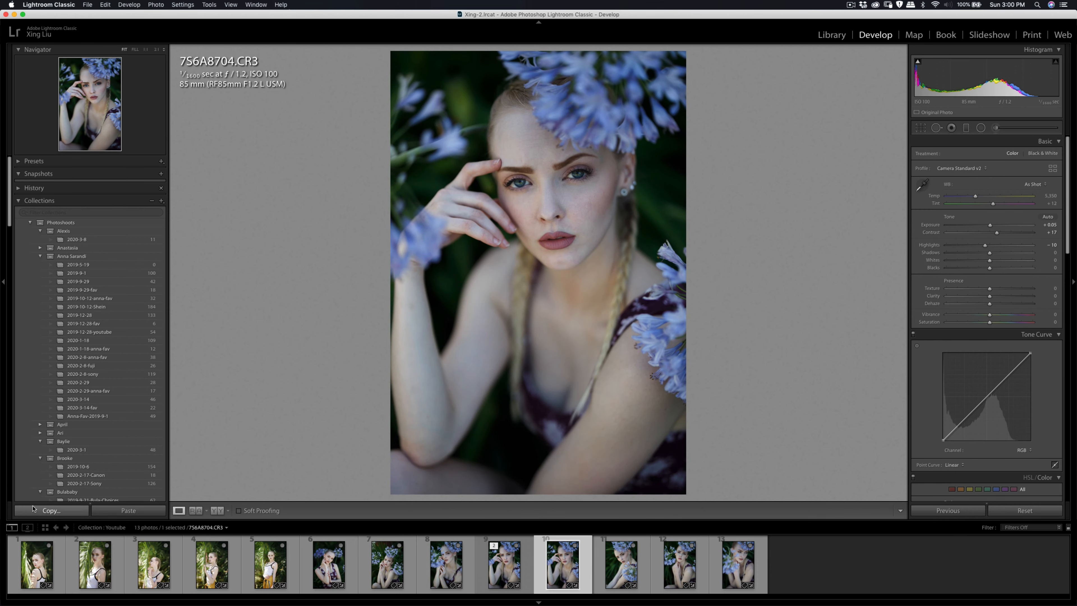
left_click(668, 299)
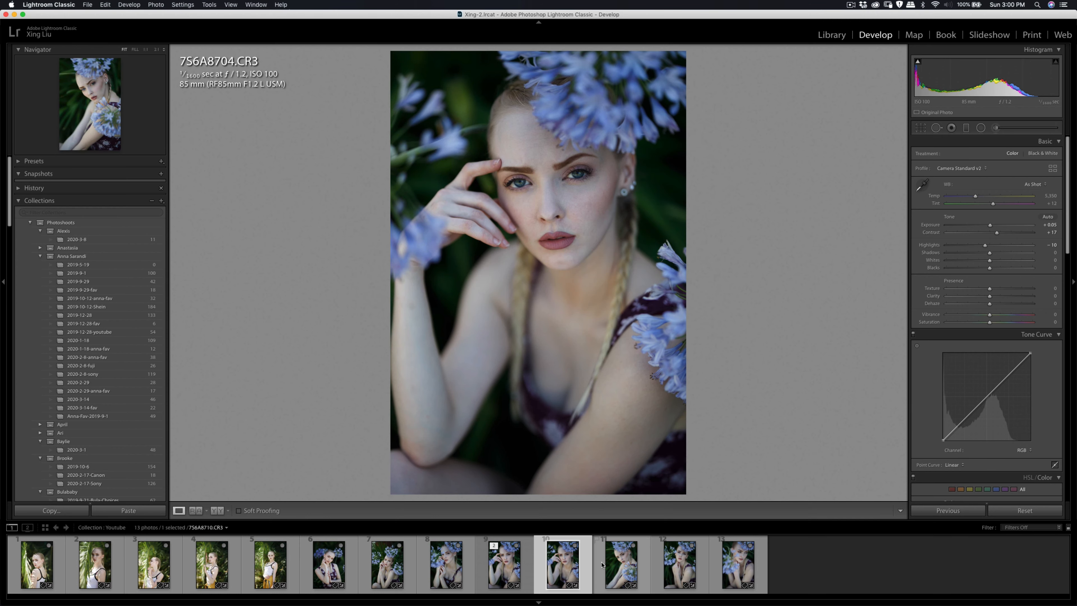
left_click(600, 548)
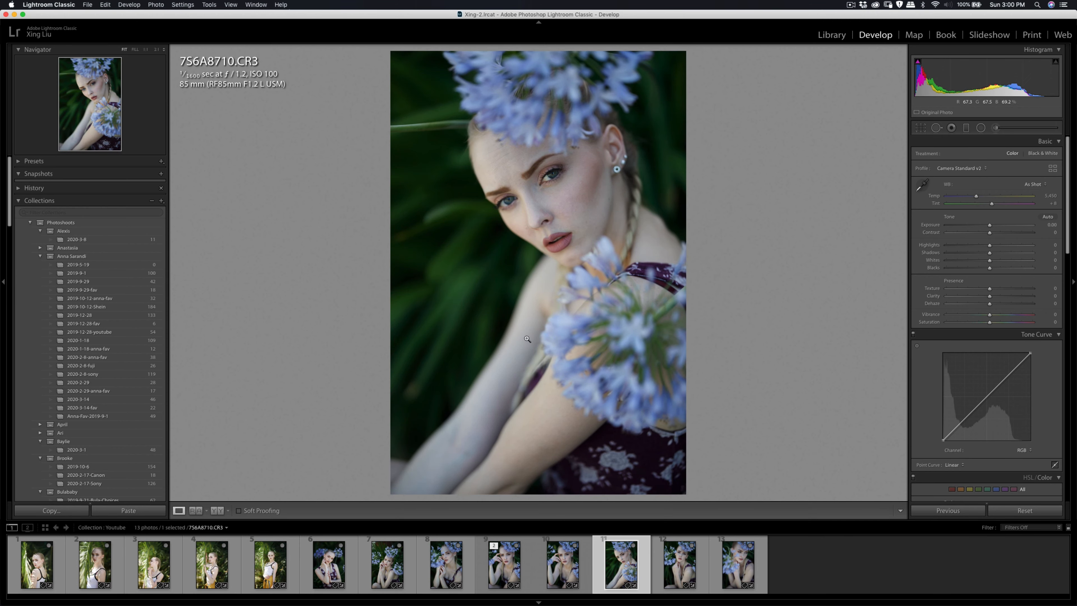
left_click(128, 510)
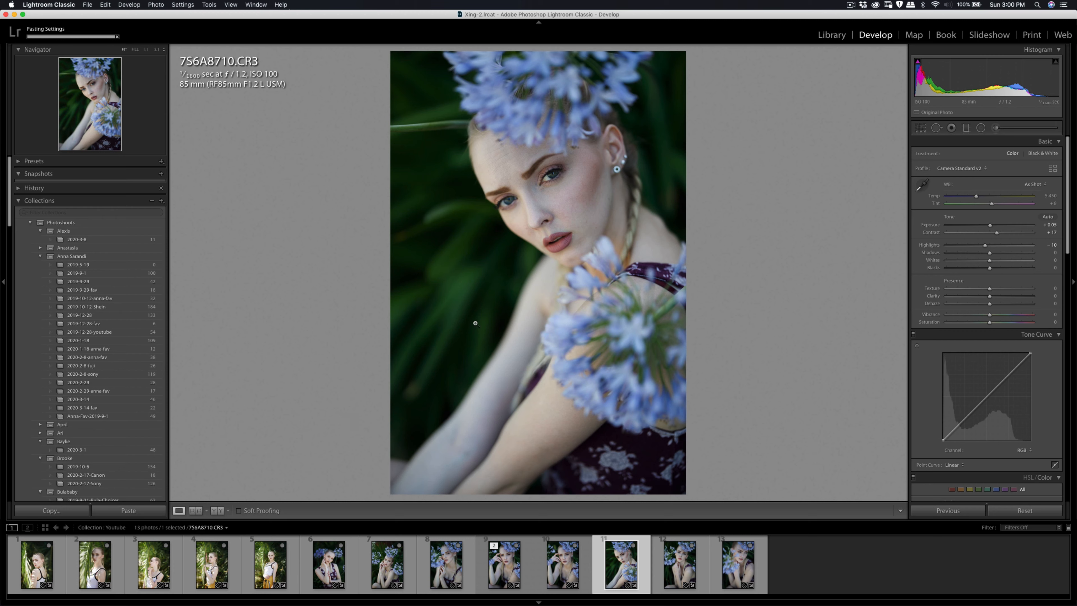
scroll(997, 295, "down", 15)
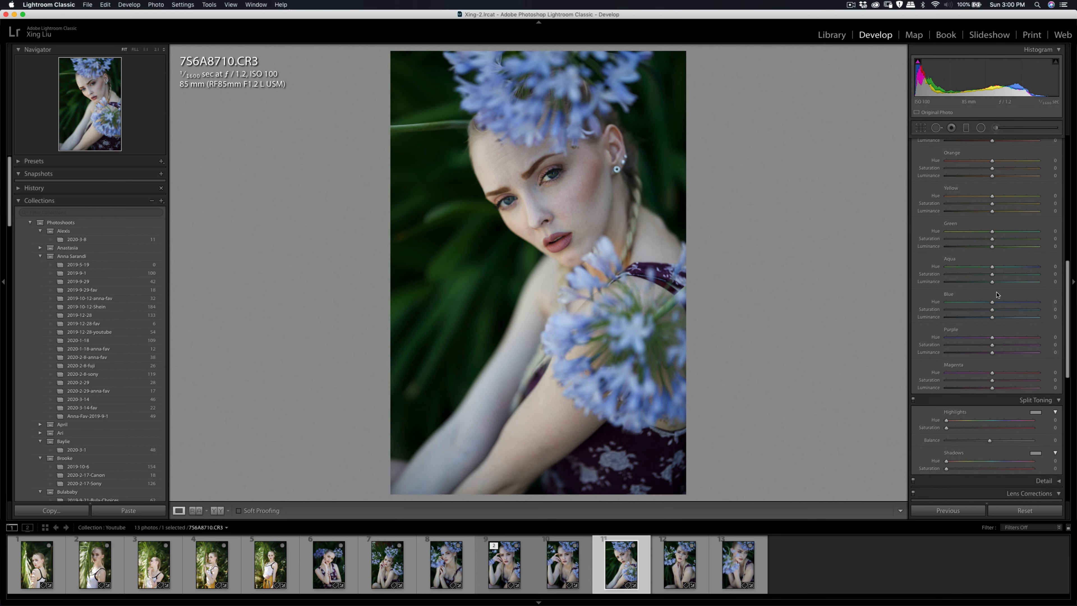
mouse_move(992, 239)
left_mouse_down()
mouse_move(967, 239)
mouse_move(979, 240)
left_mouse_up()
- Brush a Soften Skin (Lite) adjustment across the forehead with a size 3 brush
key("k")
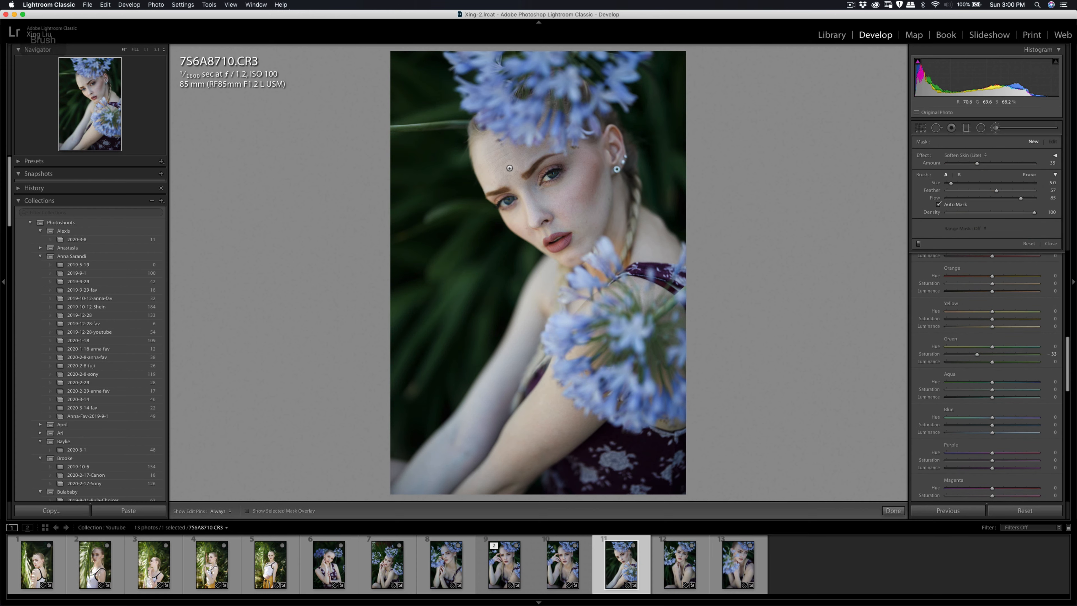
key("bracketleft")
key("bracketleft")
left_click_drag(512, 155, 568, 156)
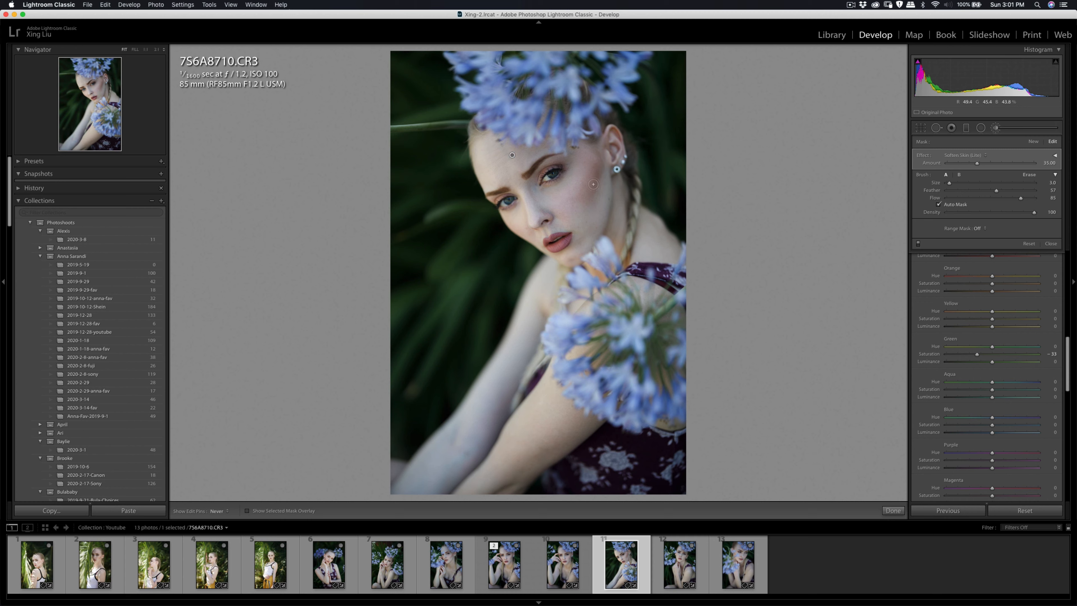
- Heal a spot on the cheek below the eye, and inspect the cheek and eye area up close
key("q")
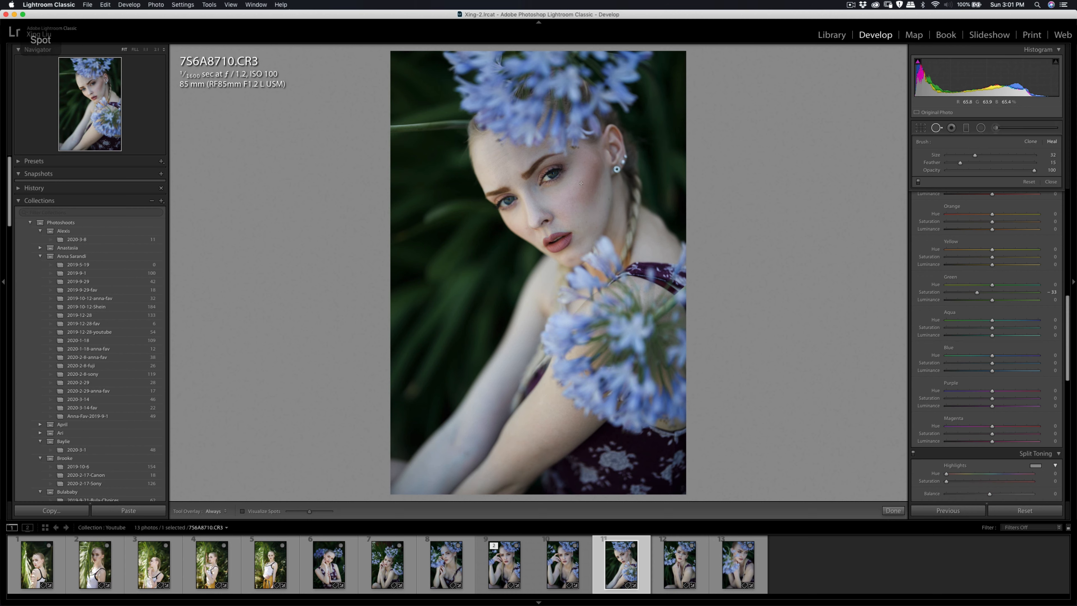
left_click(581, 182)
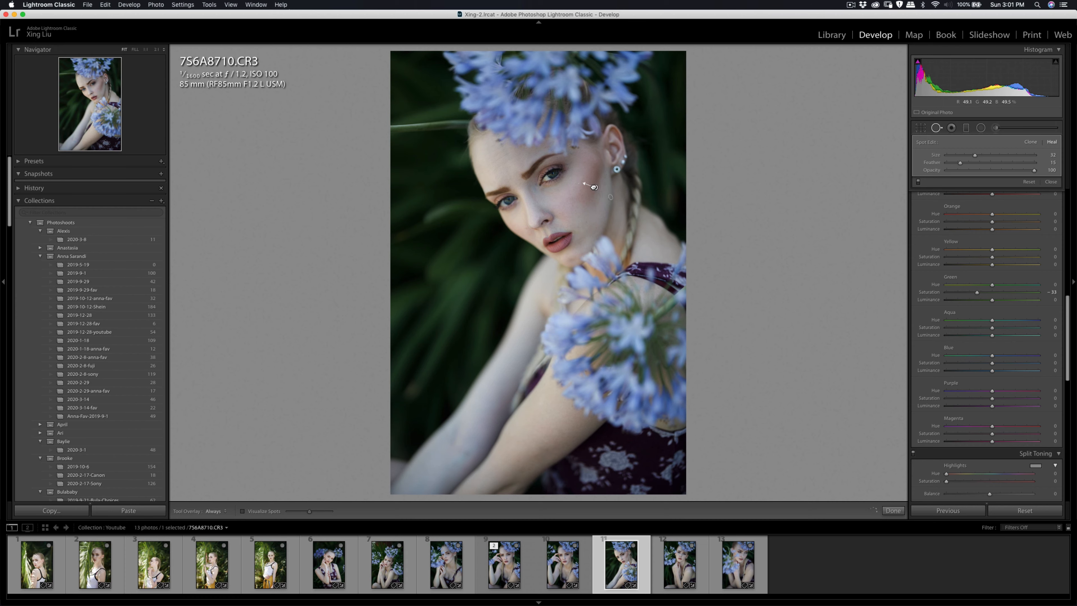
key("q")
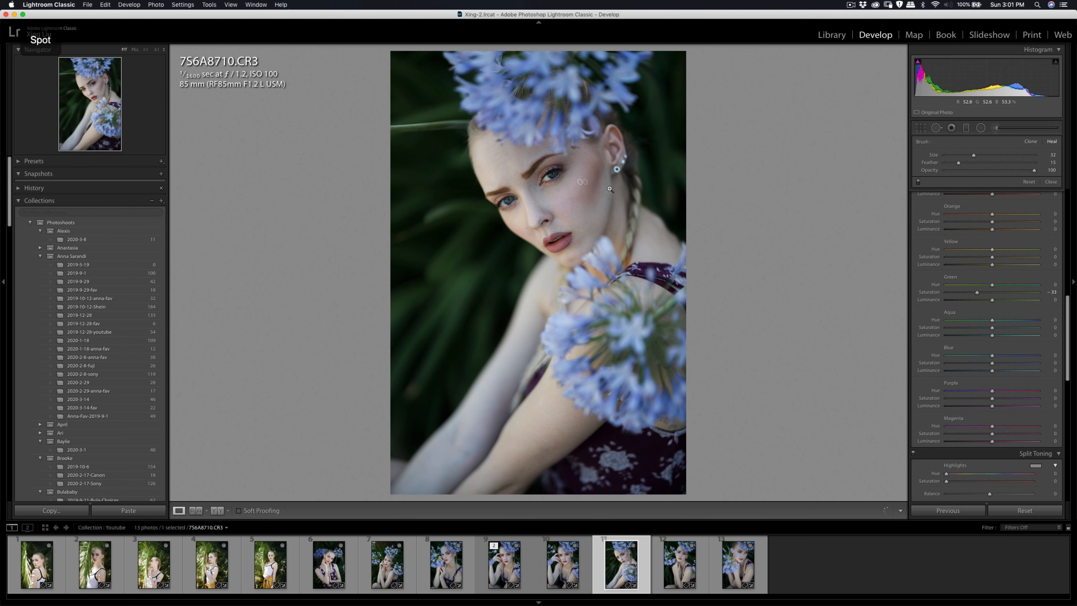
left_click(588, 193)
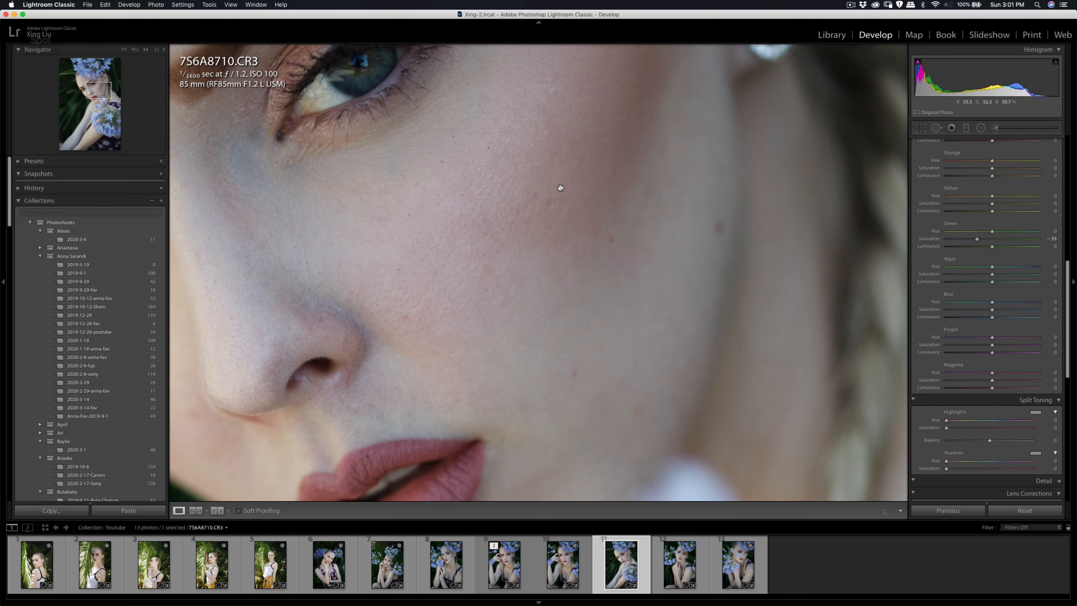
key("super+minus")
key("super+minus")
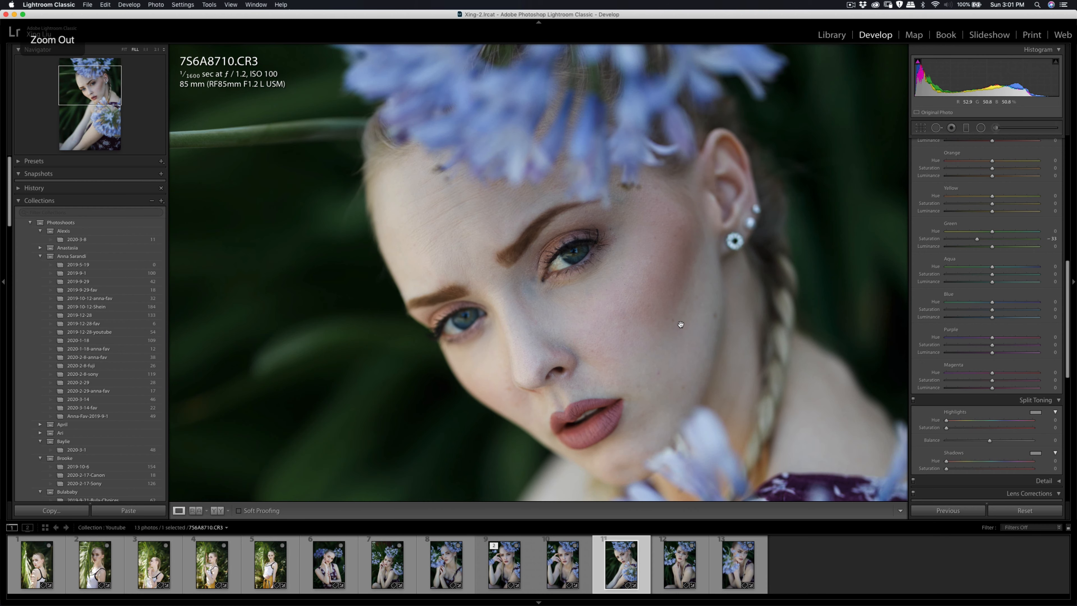
left_click(599, 275)
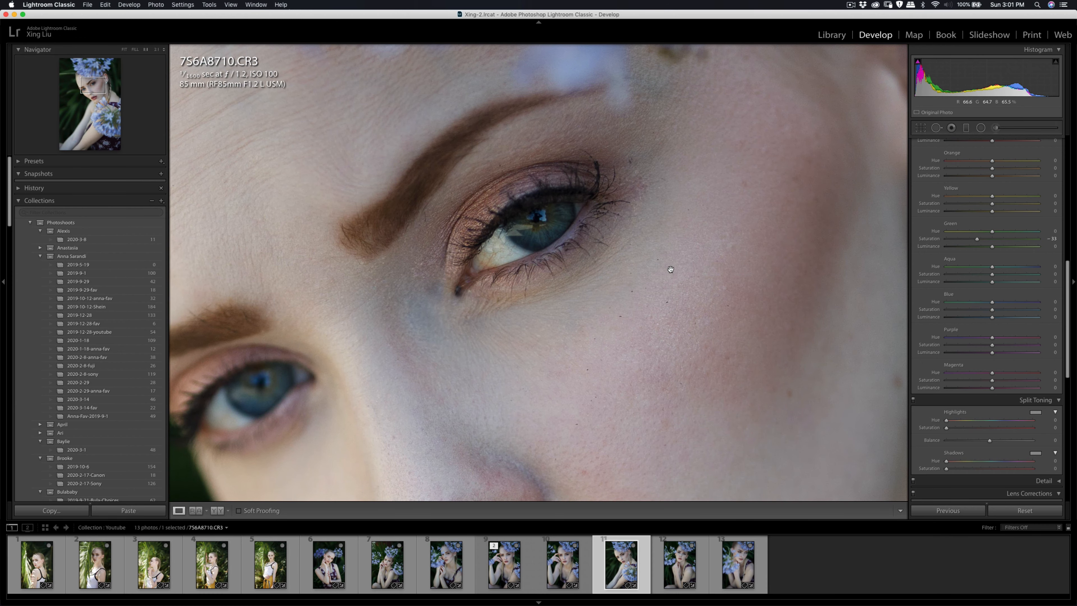
left_click(544, 215)
- Set the contrast to +23, and brush a Shadows adjustment beside the eye with the edit pins hidden
scroll(988, 271, "up", 10)
left_click(996, 128)
left_click(973, 155)
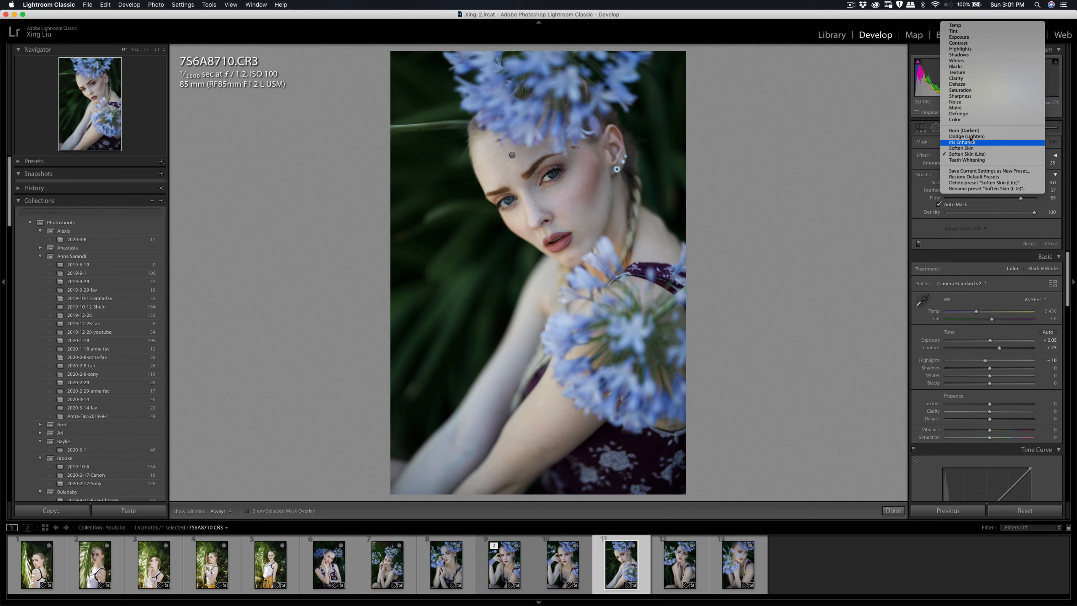
left_click(958, 54)
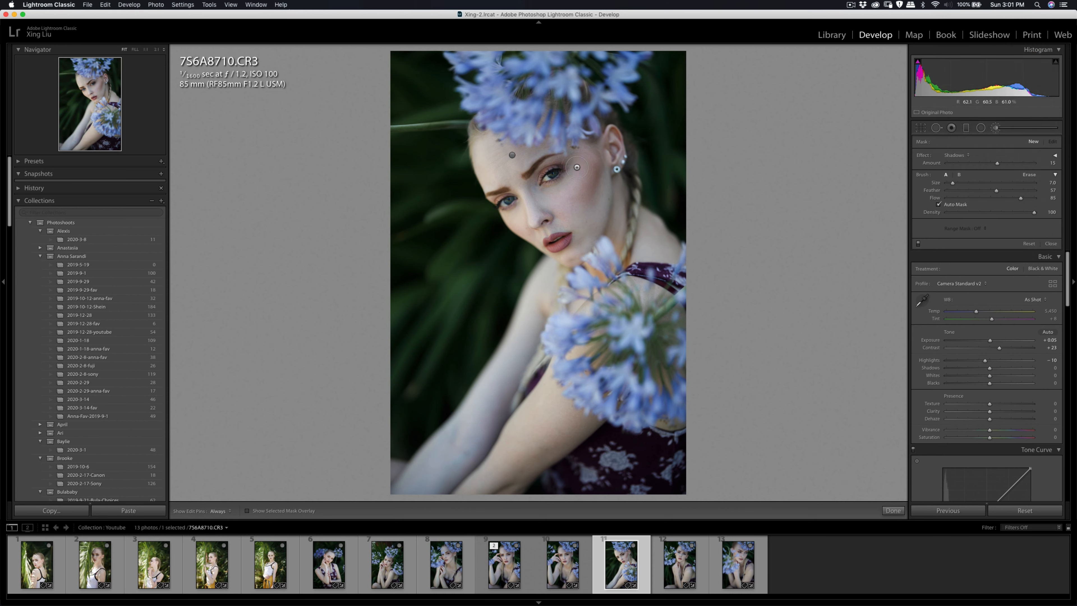
key("h")
key("k")
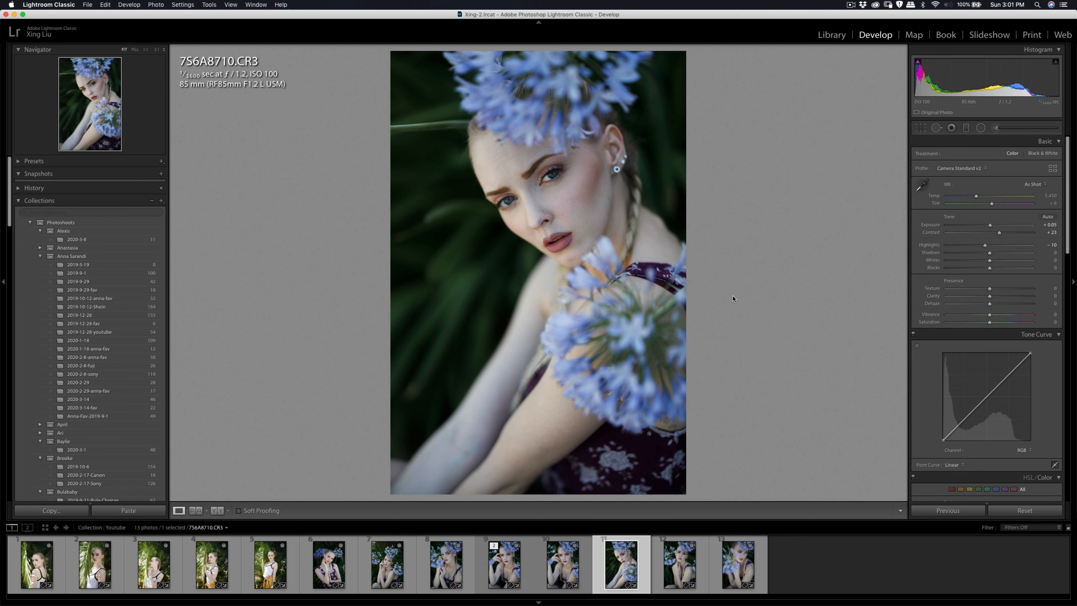
- Check the face up close, and send 756A8710 to Portraiture3 as a copy with Lightroom adjustments
left_click(546, 196)
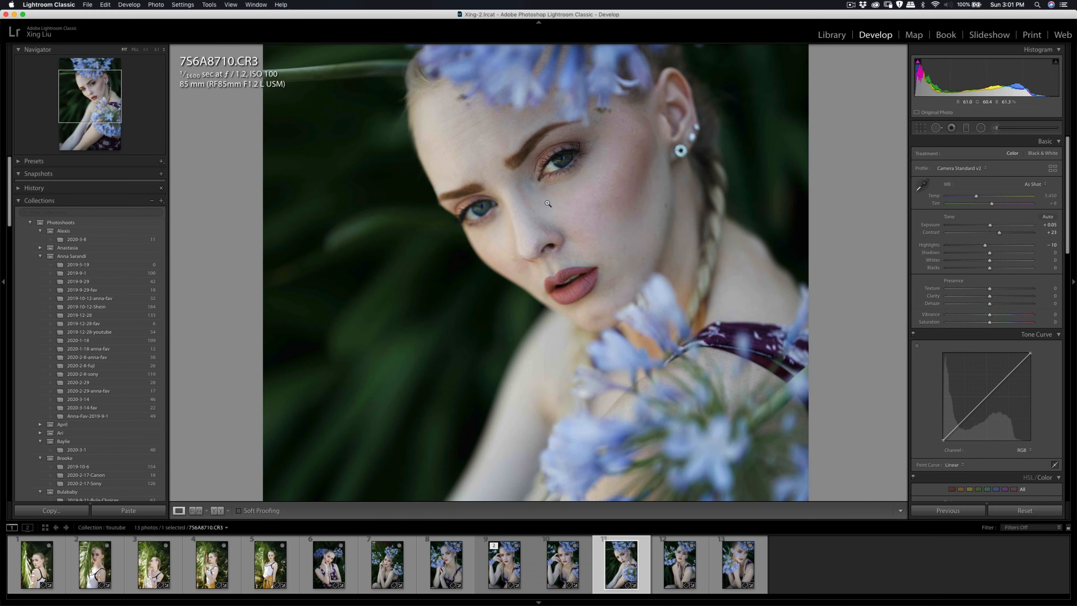
left_click(547, 203)
right_click(558, 204)
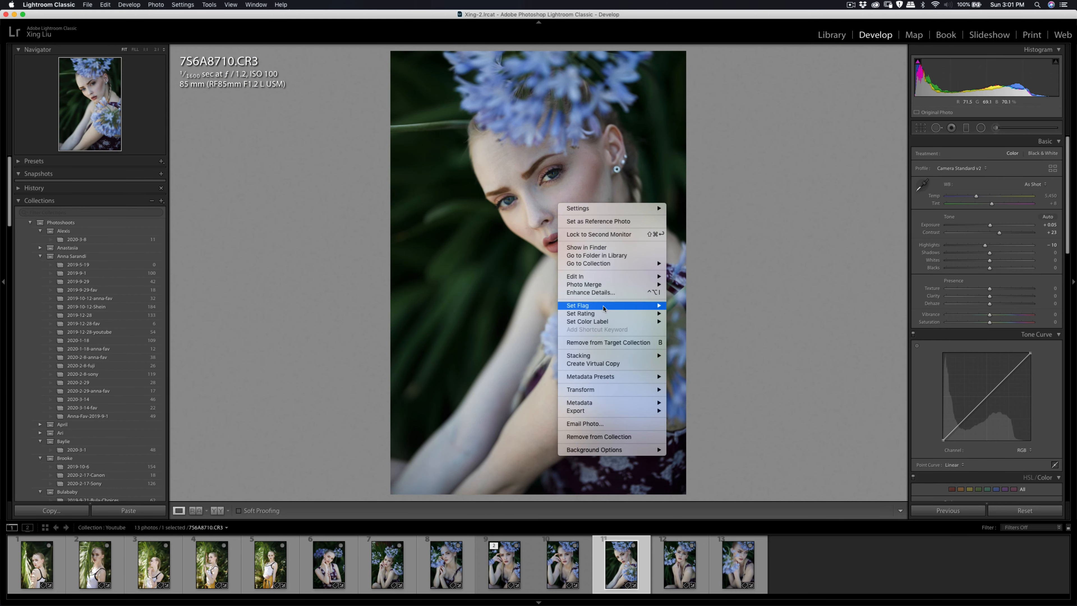
mouse_move(617, 277)
left_click(697, 288)
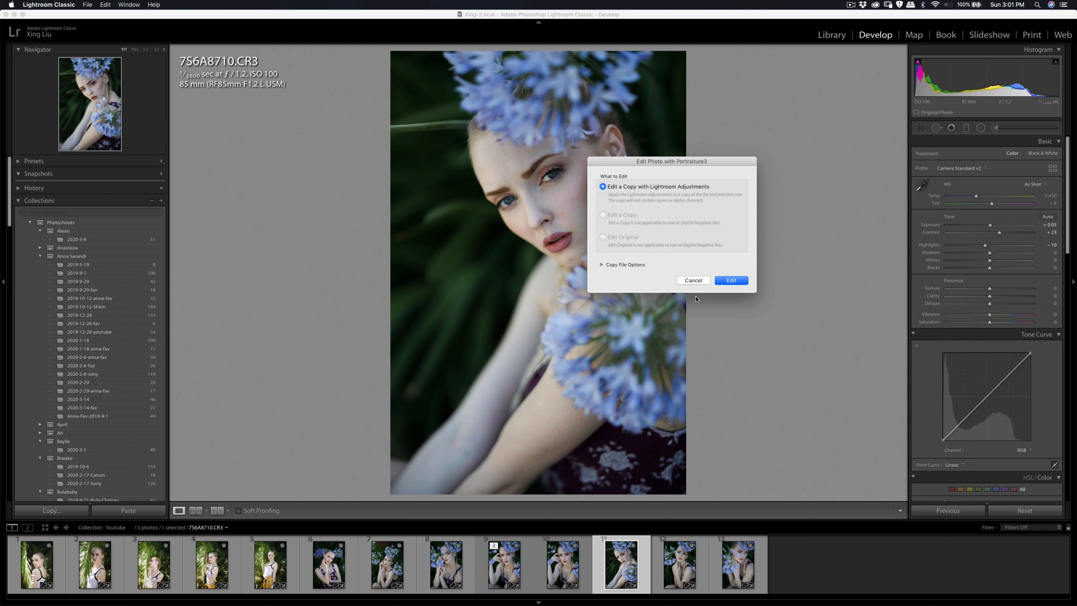
left_click(726, 280)
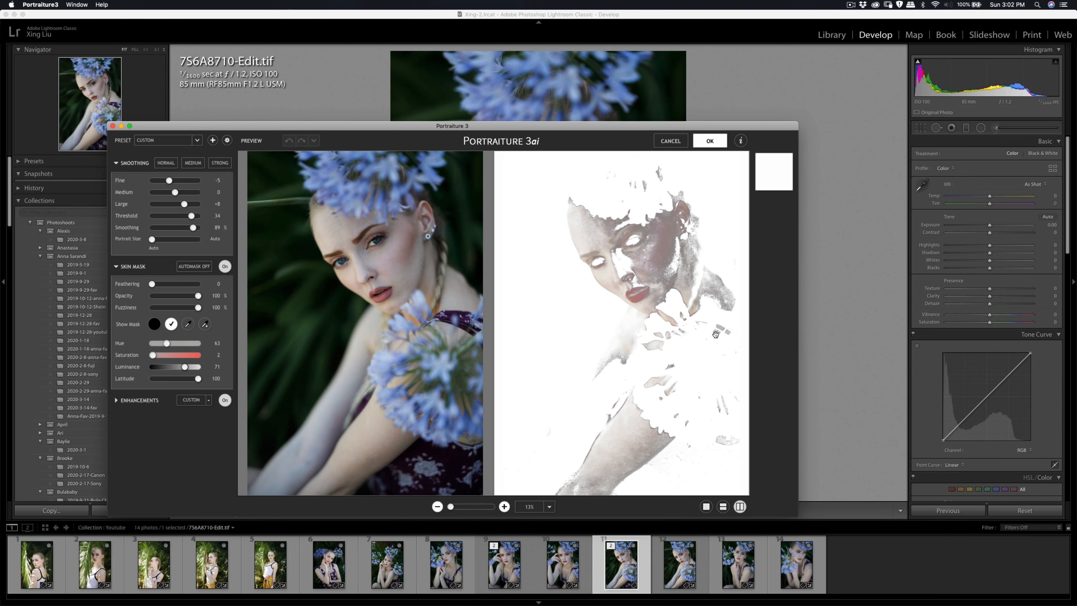
- Sample skin tones on the face to refine the Portraiture skin mask, and apply the smoothing
left_click(205, 324)
left_click(643, 253)
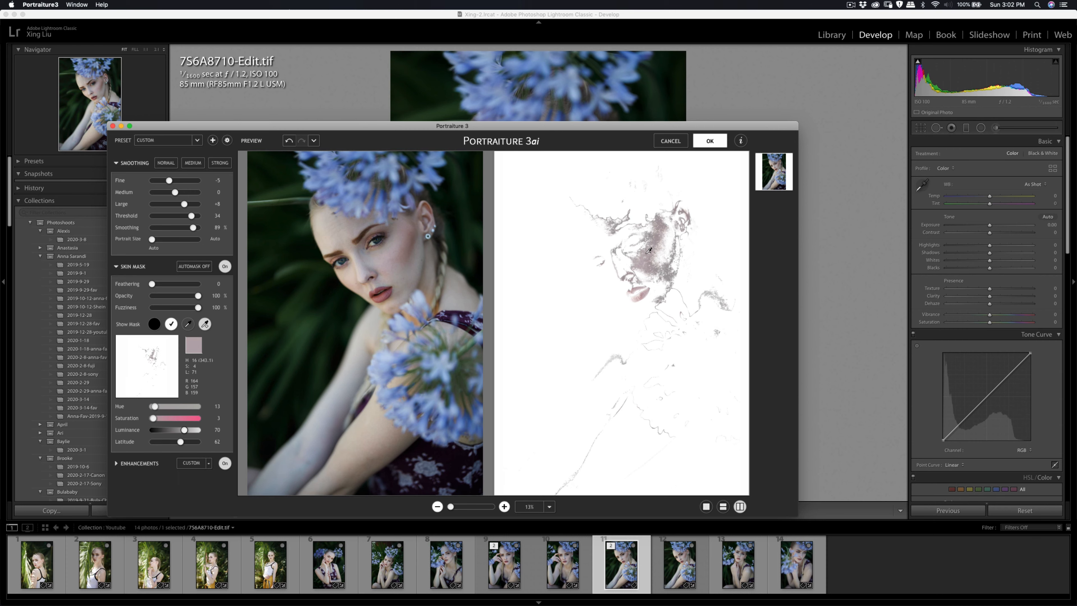
left_click(652, 259)
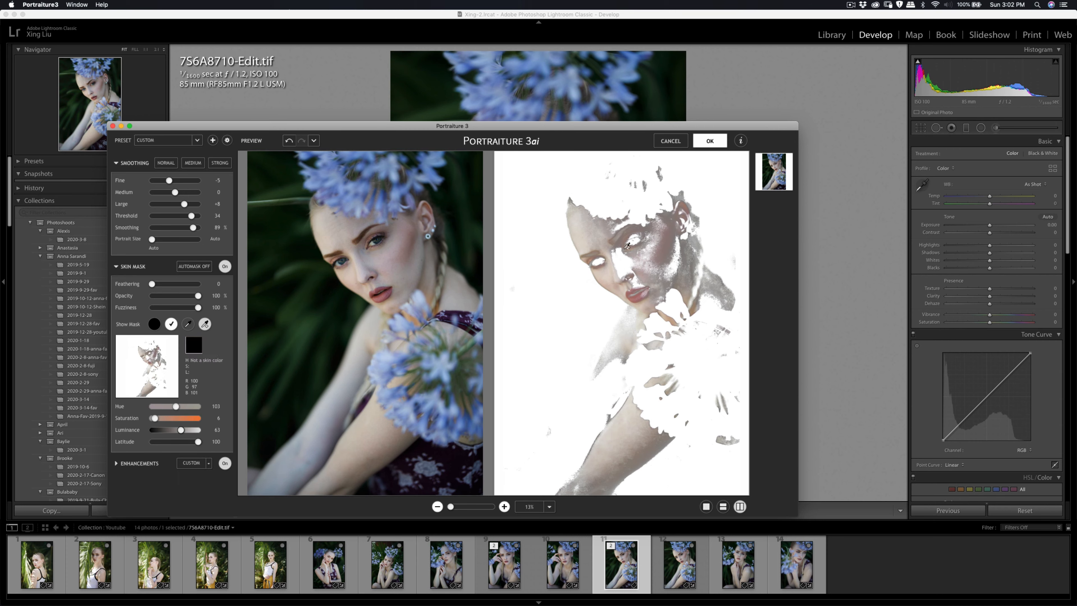
left_click(642, 260)
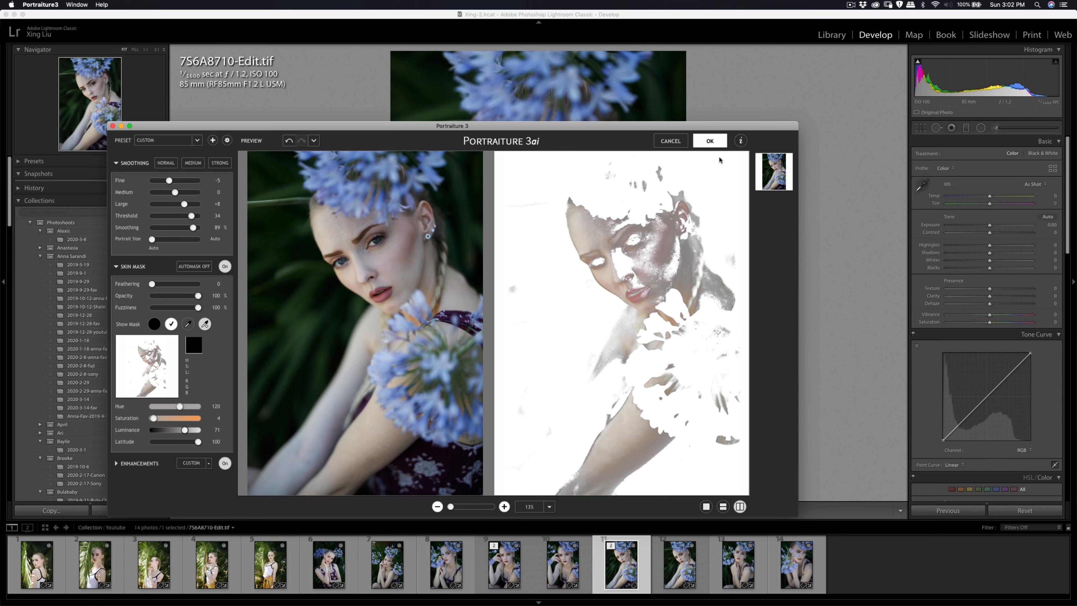
key("Return")
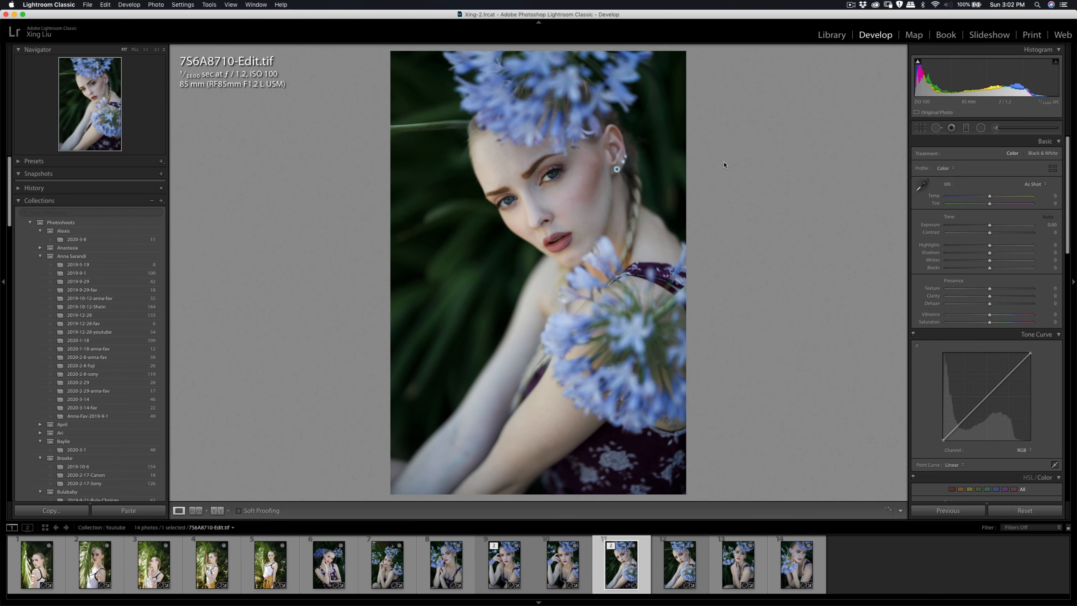
- Crop 756A8710-Edit to the 4 x 5 / 8 x 10 aspect ratio, framing the face and flowers and trimming the lower arm area
left_click(920, 128)
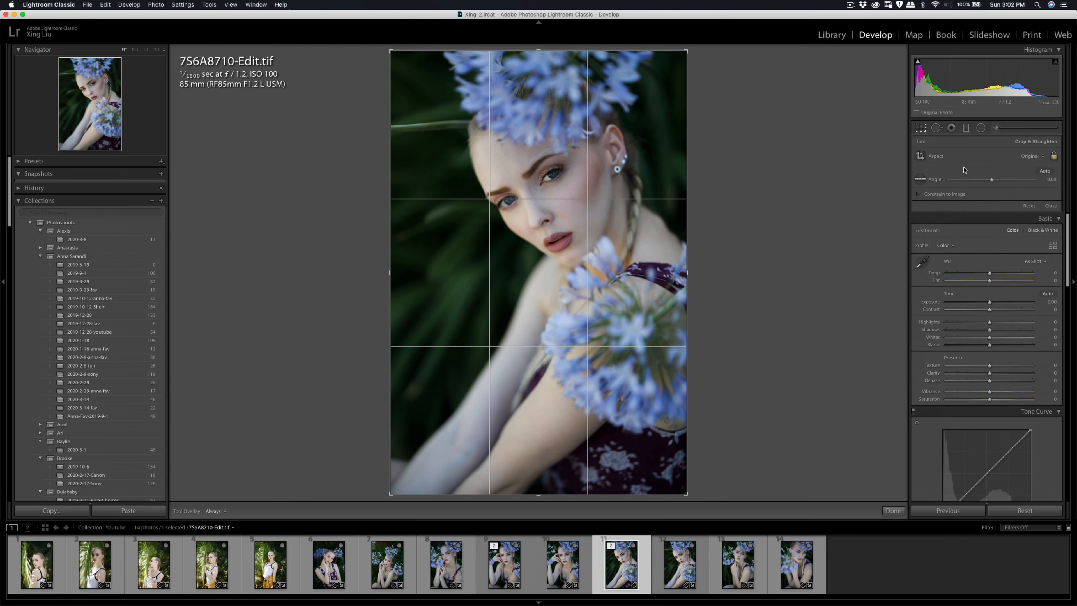
left_click(1032, 156)
left_click(686, 230)
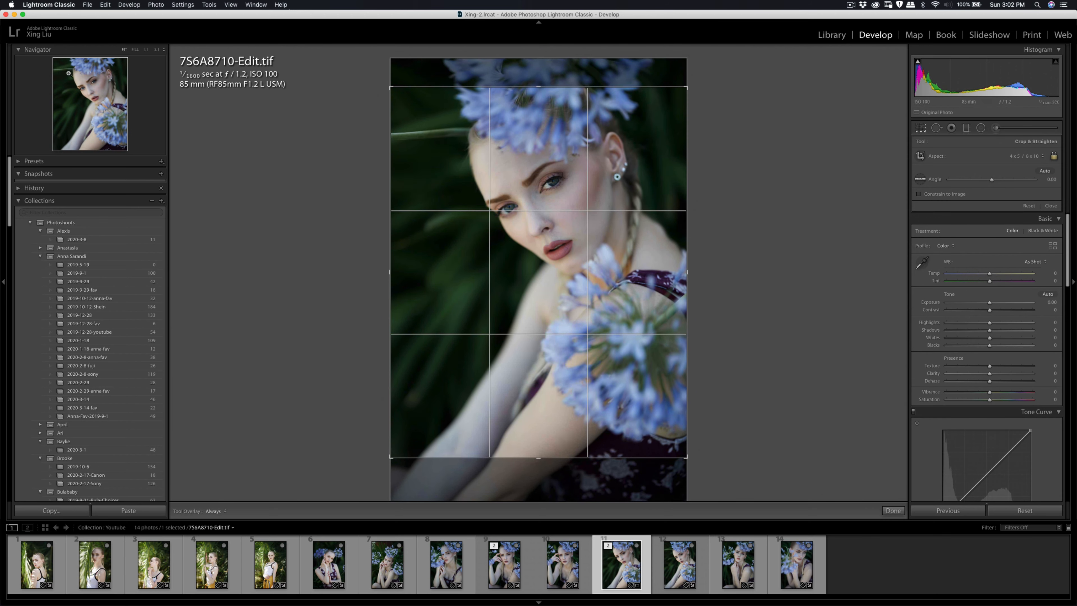
left_click_drag(423, 144, 441, 153)
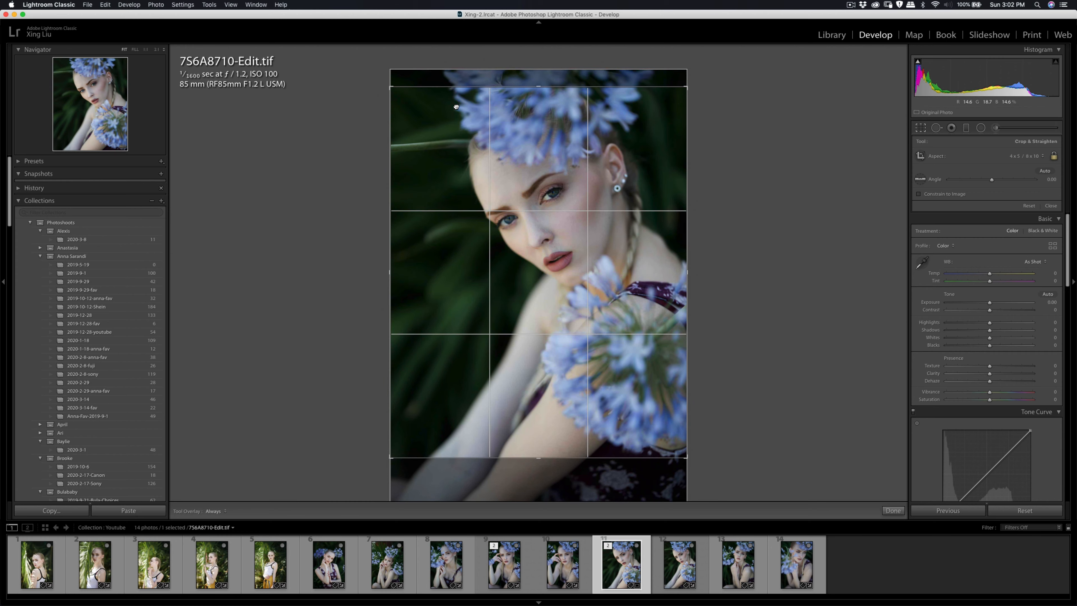
key("Return")
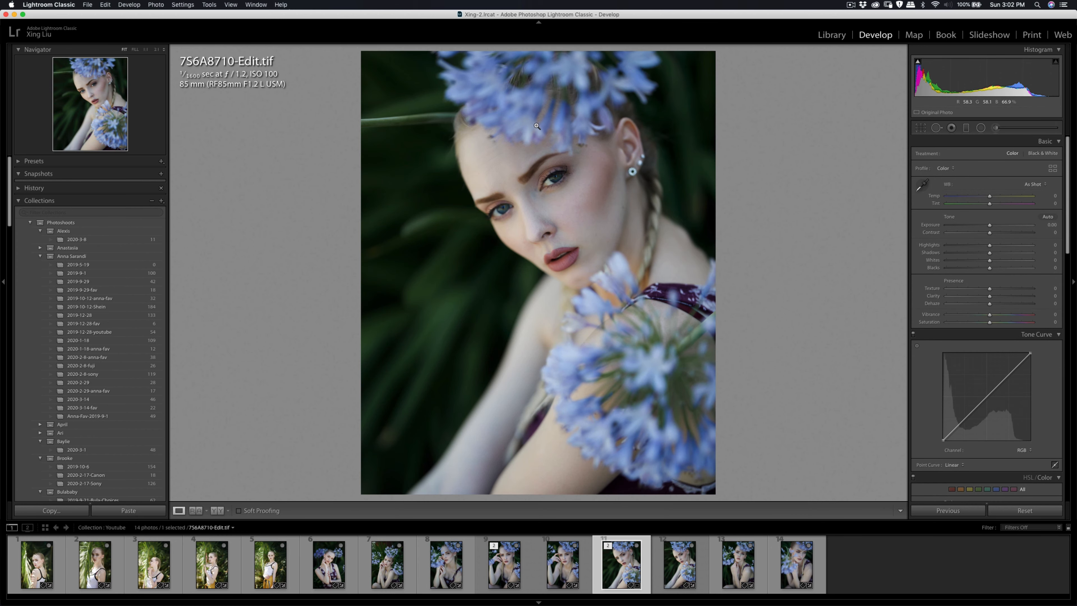
left_click(920, 129)
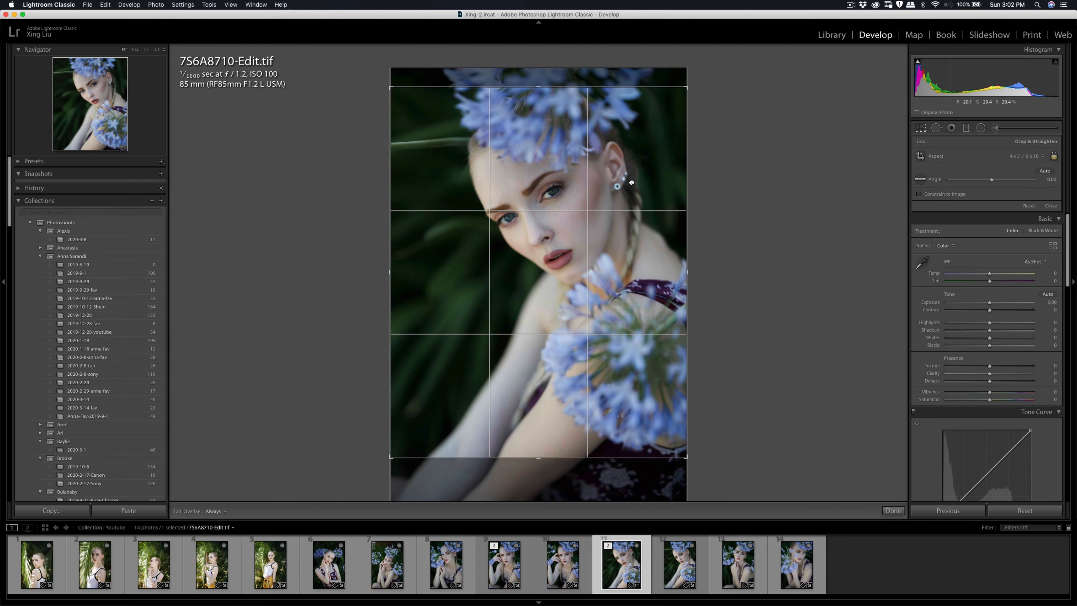
key("Return")
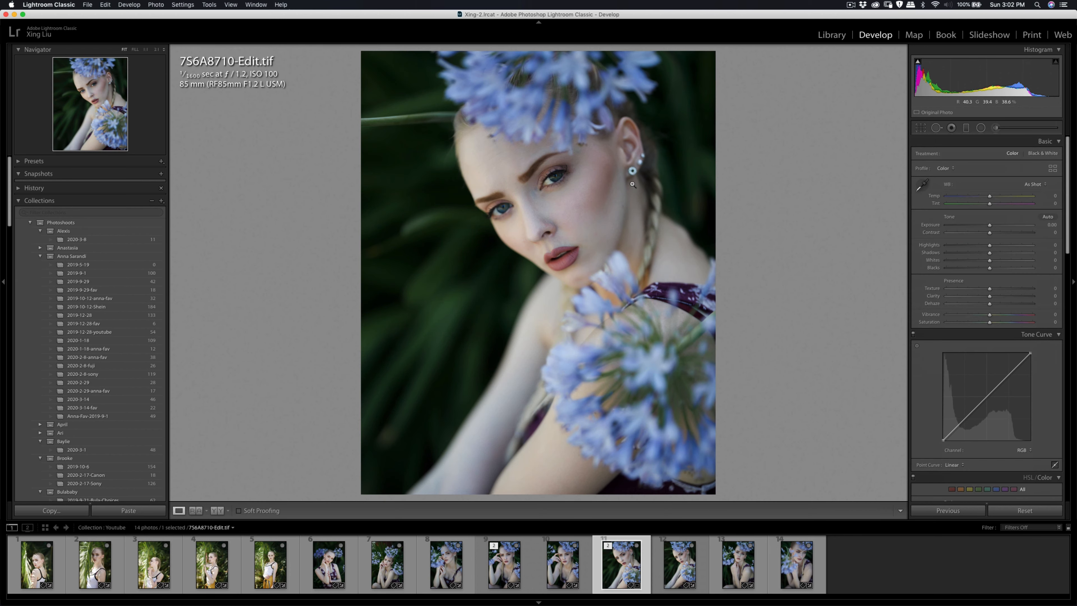
- Set the contrast of 756A8710-Edit to +7, keep its crop framing, and export the photo
left_click_drag(984, 231, 992, 232)
left_click(921, 127)
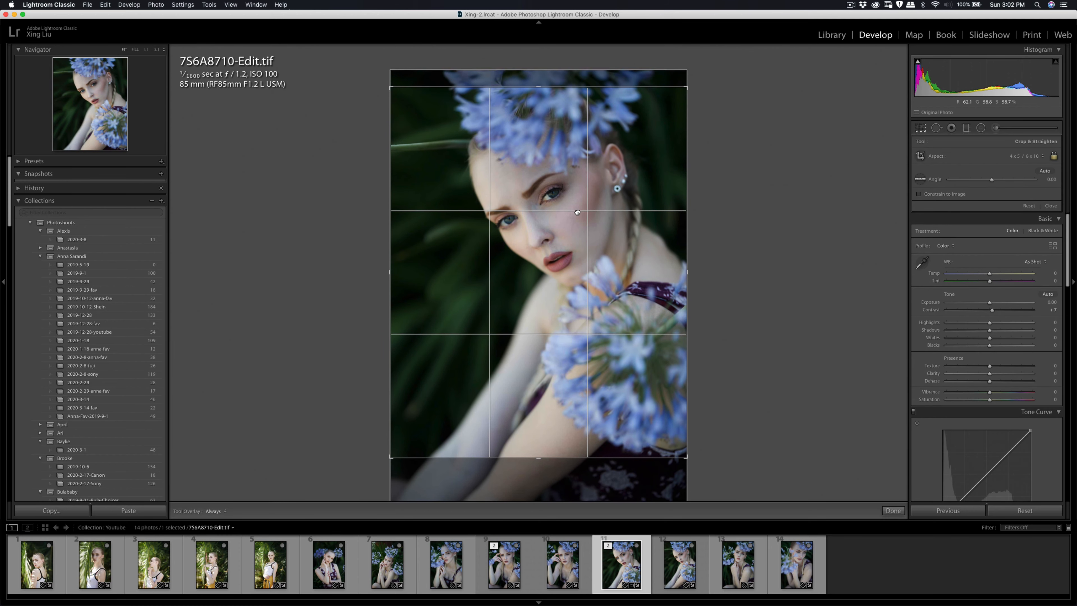
key("Return")
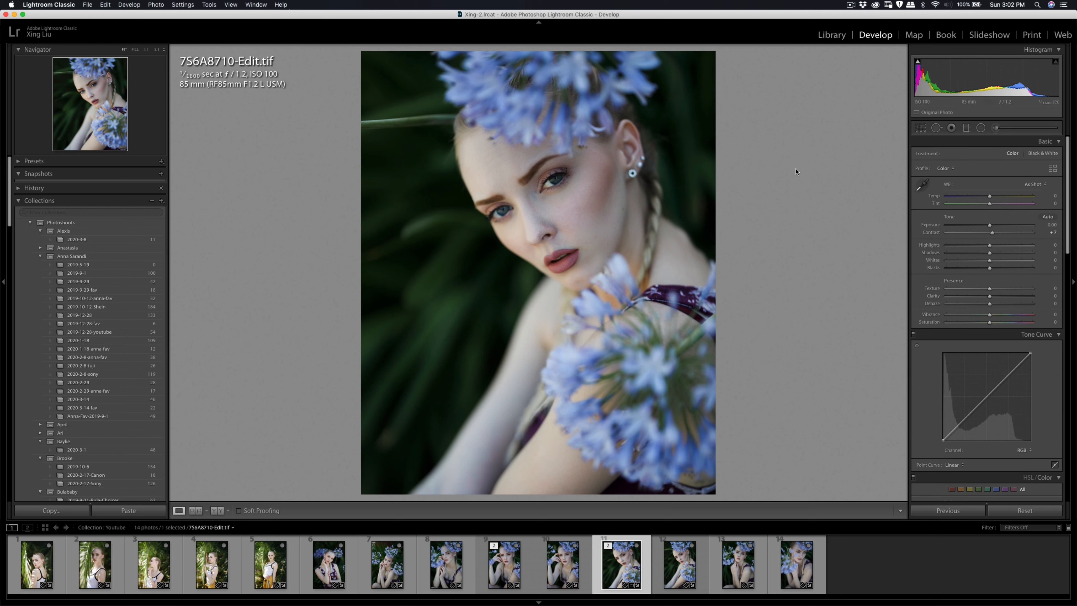
key("super+shift+e")
left_click(692, 328)
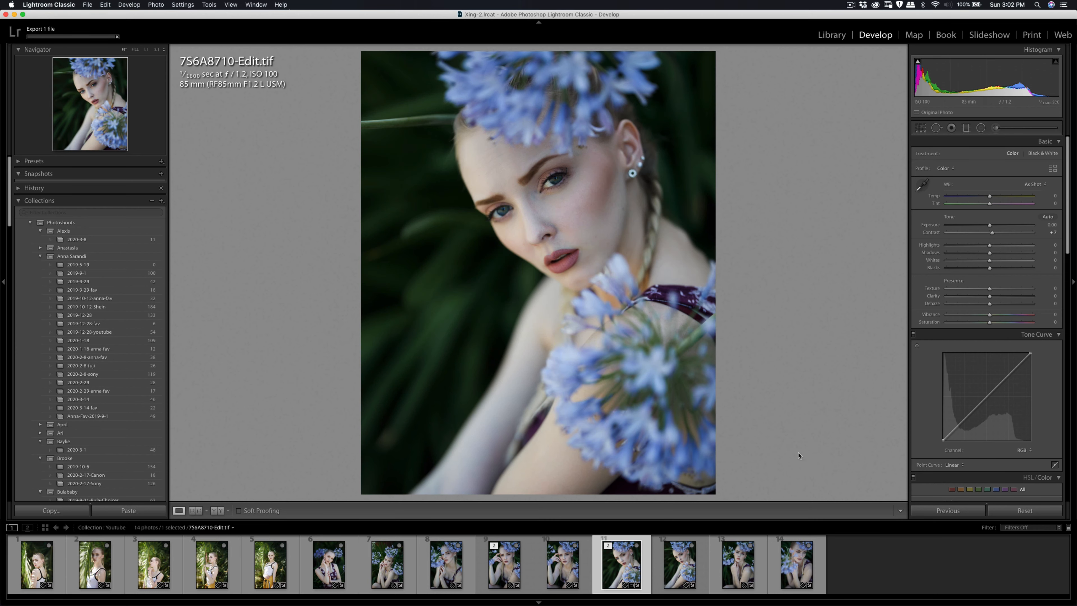
- Open 756A8695 and heal two small spots on the cheek between the nose and the raised hand
left_click(383, 572)
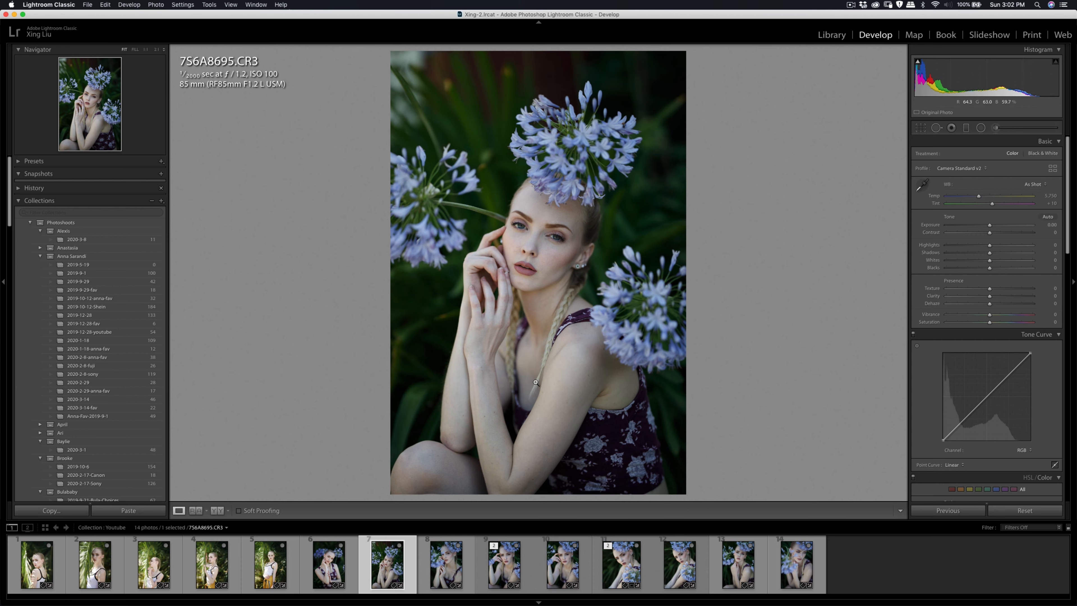
left_click(549, 248)
left_click_drag(563, 247, 670, 272)
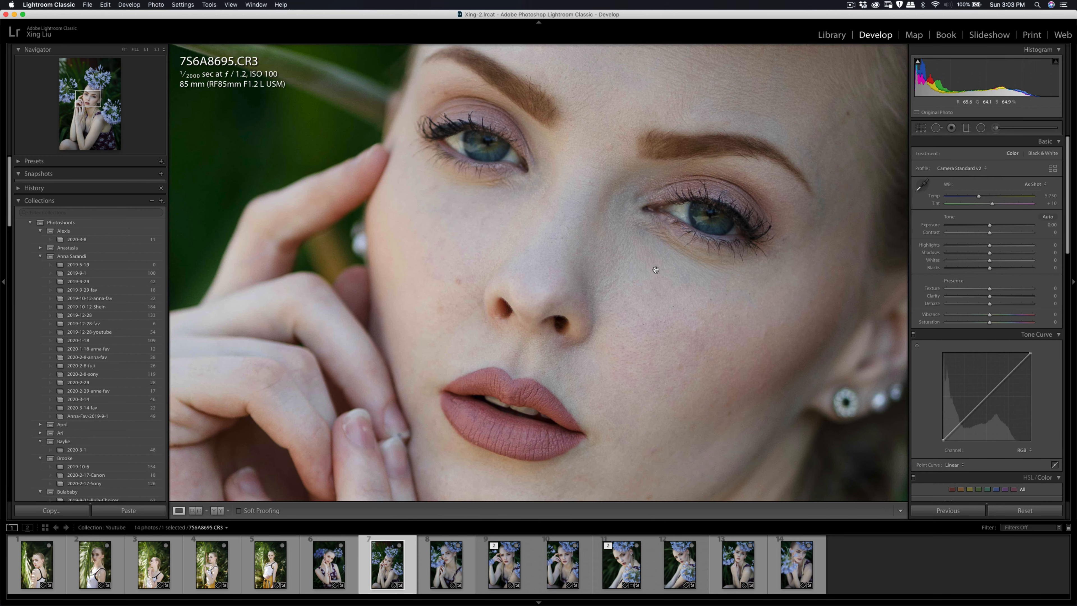
key("q")
left_click(457, 282)
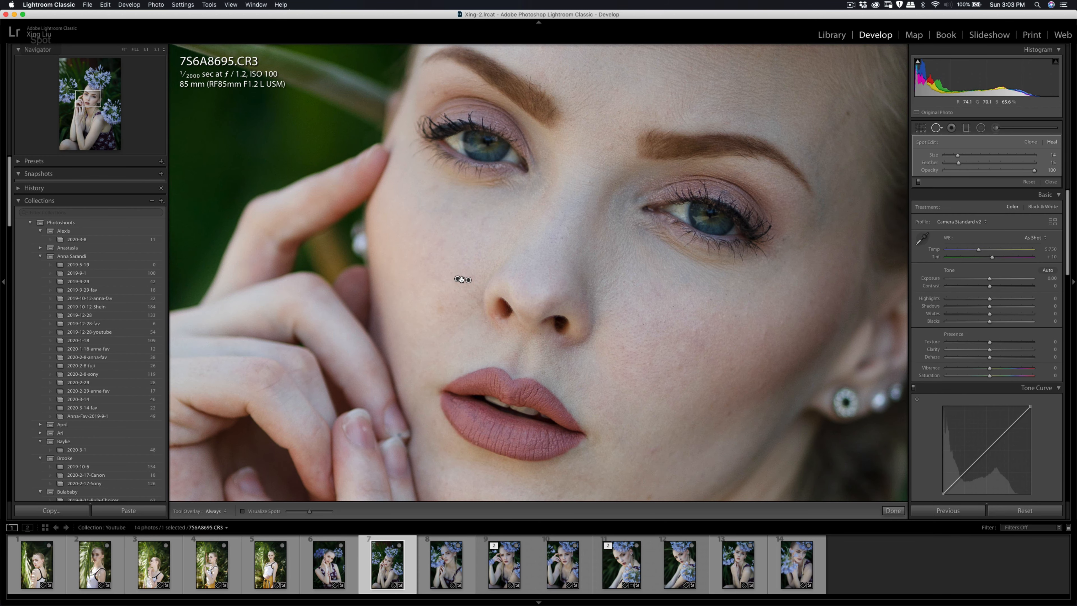
left_click(438, 308)
key("q")
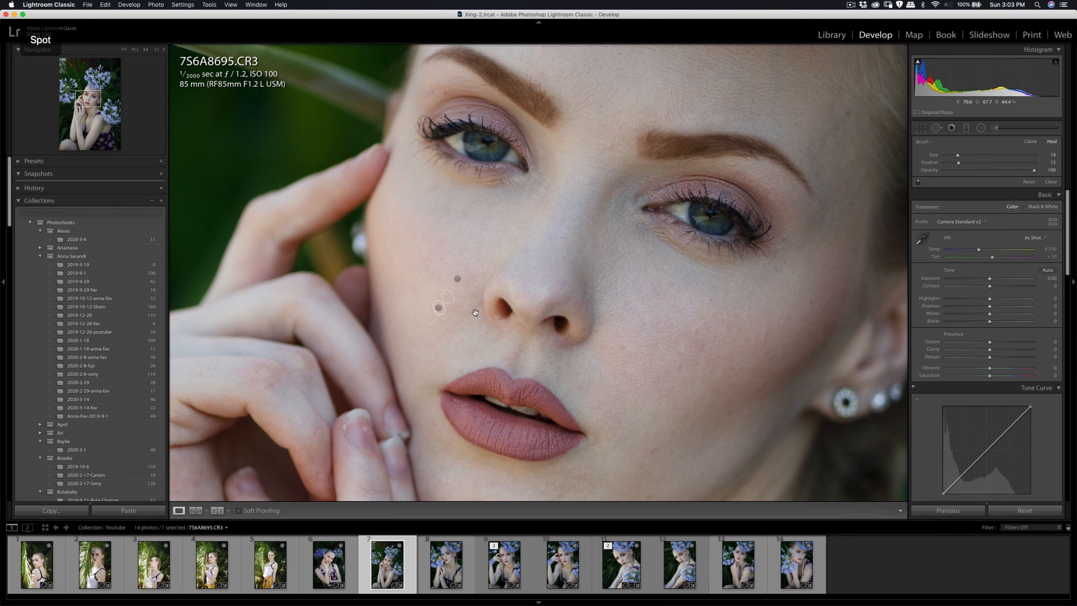
- Inspect the forehead and face up close, and heal spots on the earring-side cheek and on the skin beside the mouth
left_click_drag(579, 216, 485, 347)
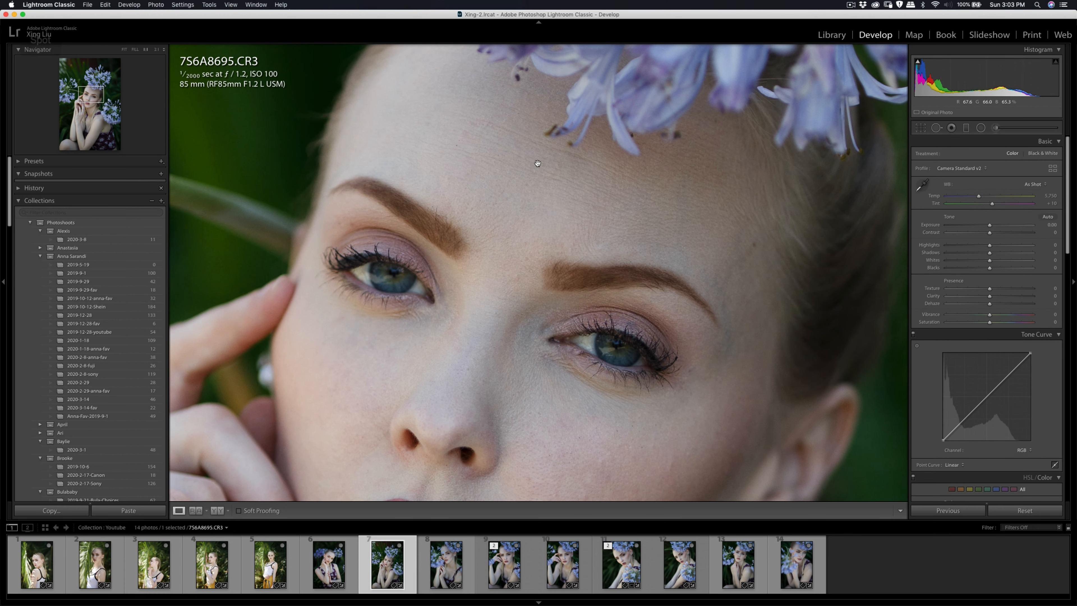
left_click_drag(619, 200, 629, 97)
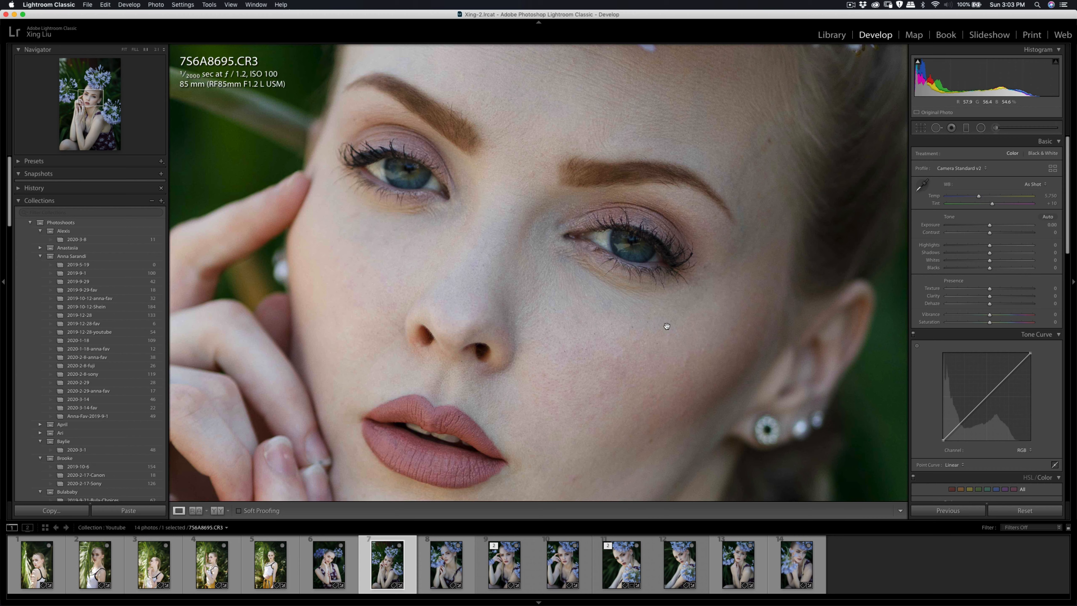
key("q")
left_click(616, 360)
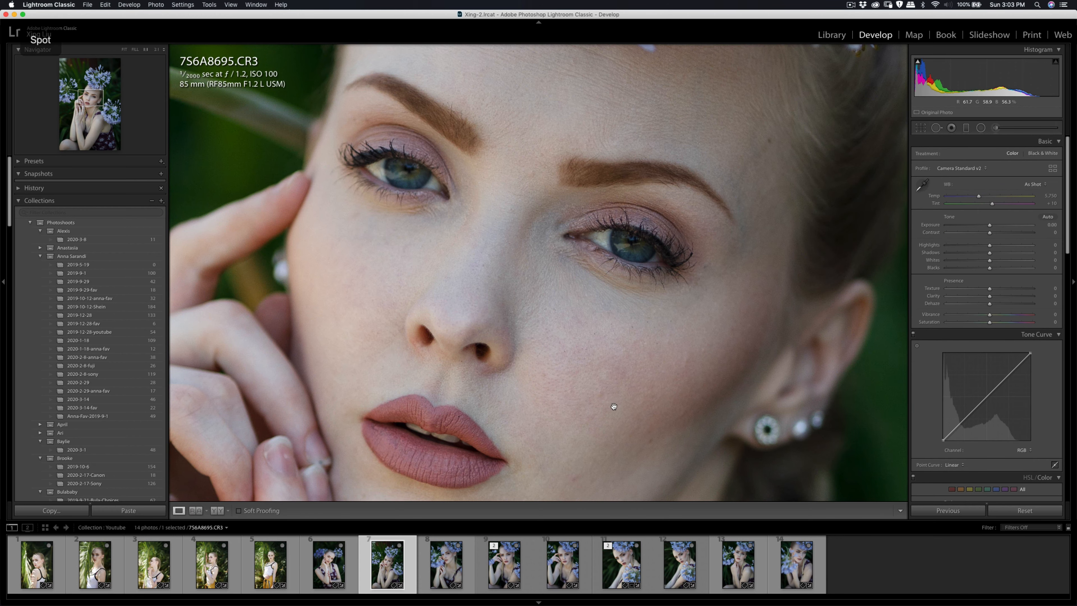
scroll(624, 369, "down", 5)
mouse_move(593, 383)
left_mouse_down()
mouse_move(650, 397)
mouse_move(600, 394)
left_mouse_up()
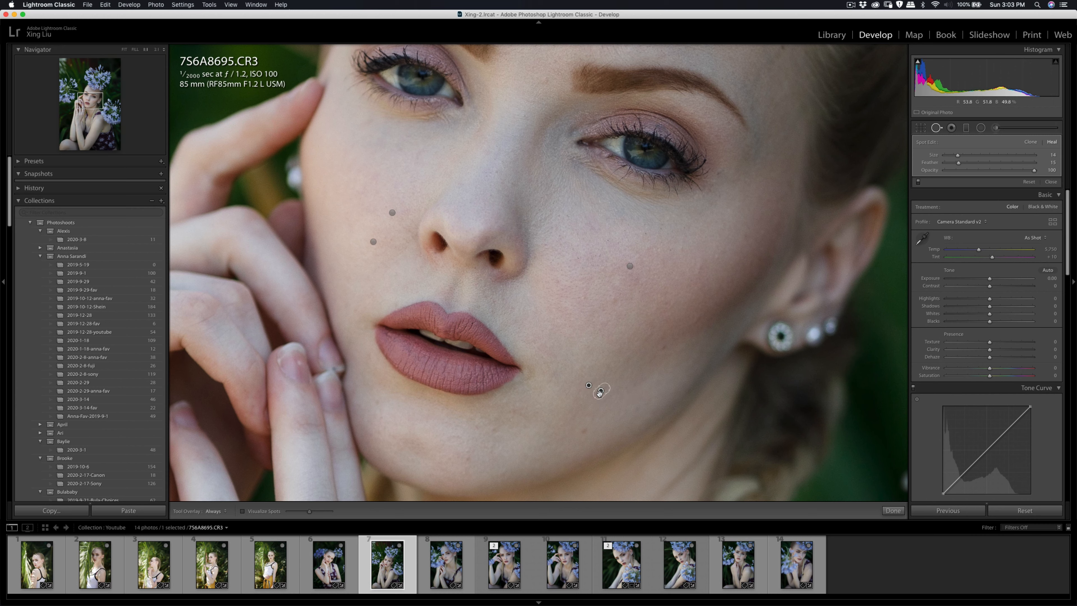
key("q")
- Heal blemishes on the lower and outer earring-side cheek, moving each heal source to clean skin close by
key("q")
left_click_drag(666, 345, 660, 354)
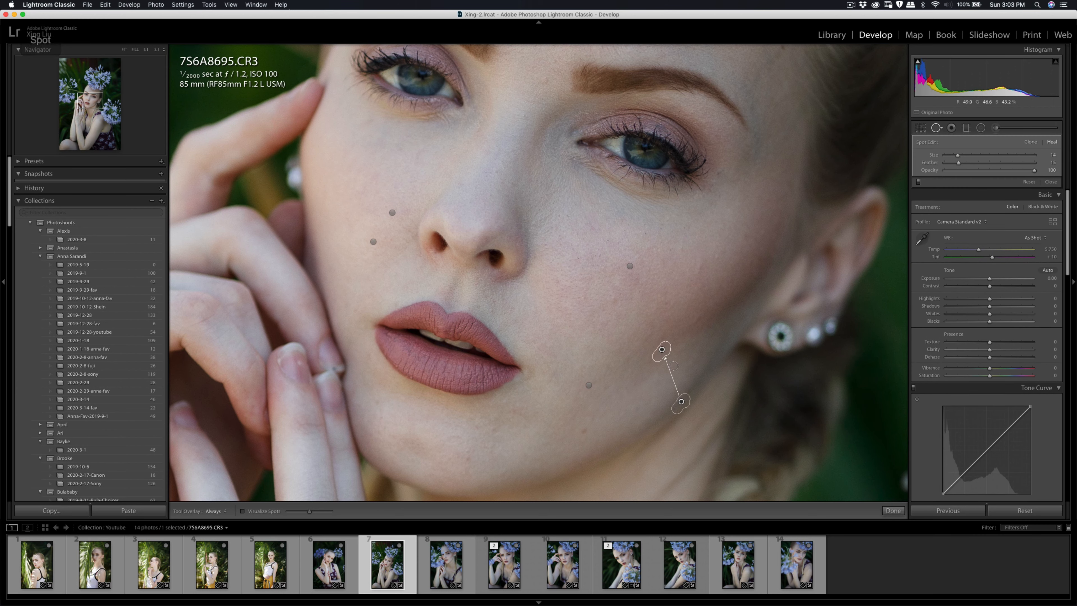
left_click_drag(680, 410, 649, 344)
key("q")
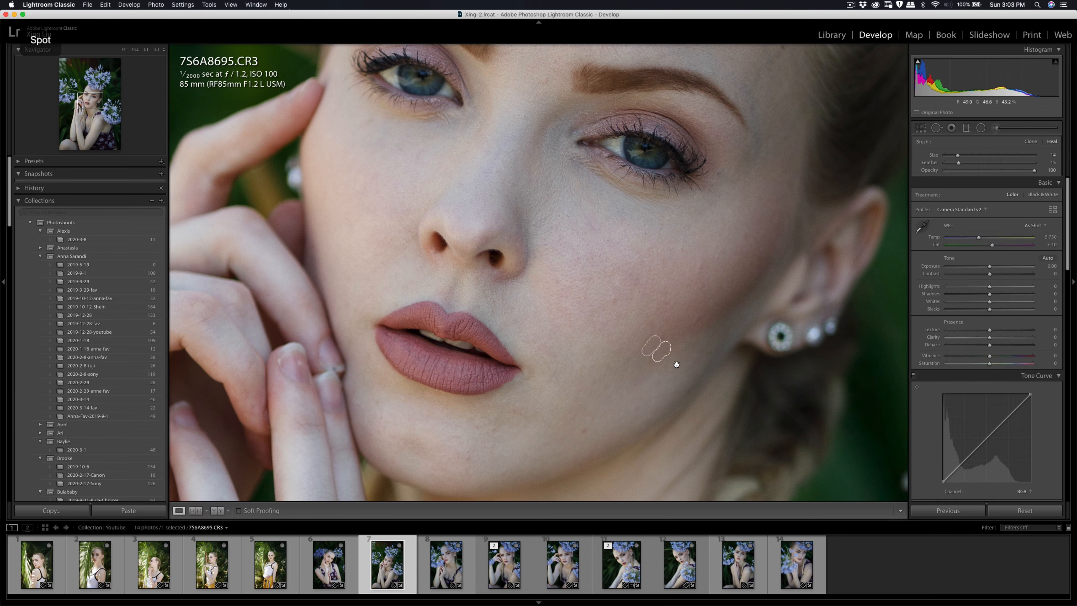
key("q")
left_click(700, 269)
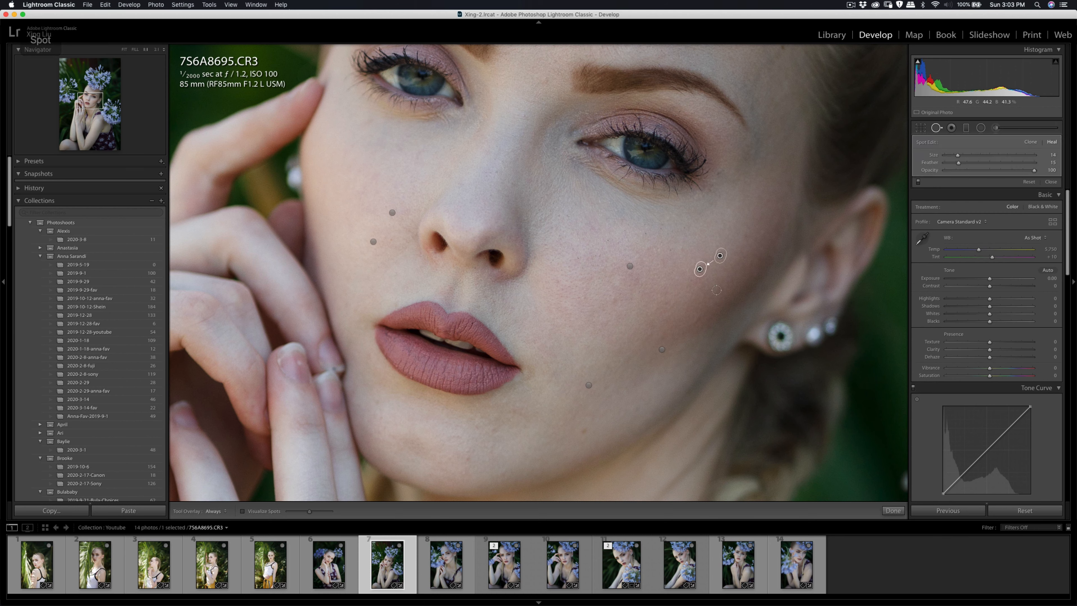
left_click_drag(721, 254, 707, 279)
key("q")
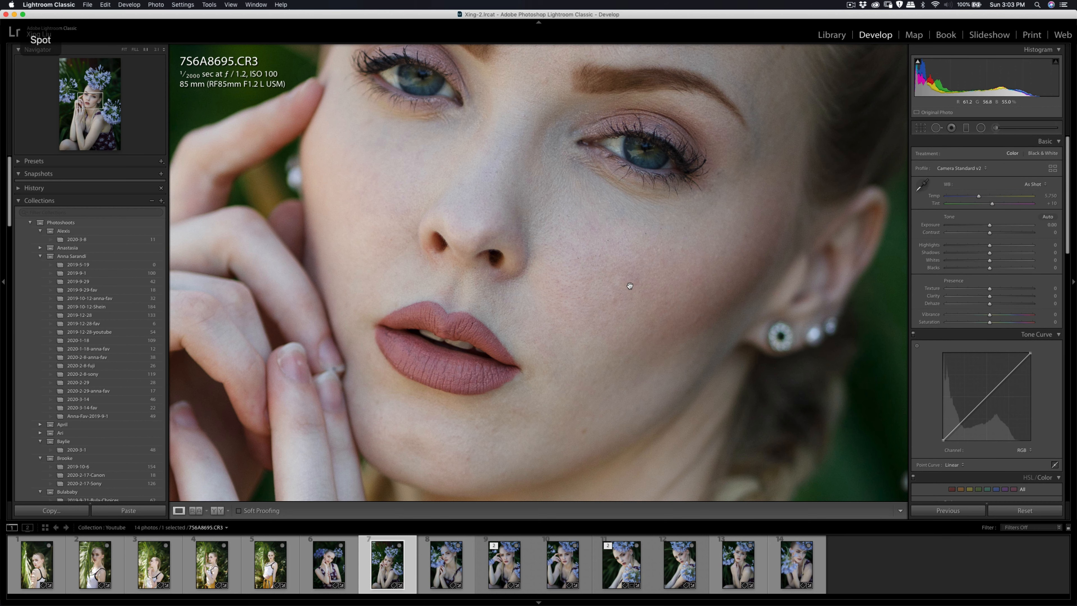
- Paste the copied settings onto 756A8695, and set Yellow saturation to -13, Green hue to -14 and Green saturation to -38
left_click(623, 274)
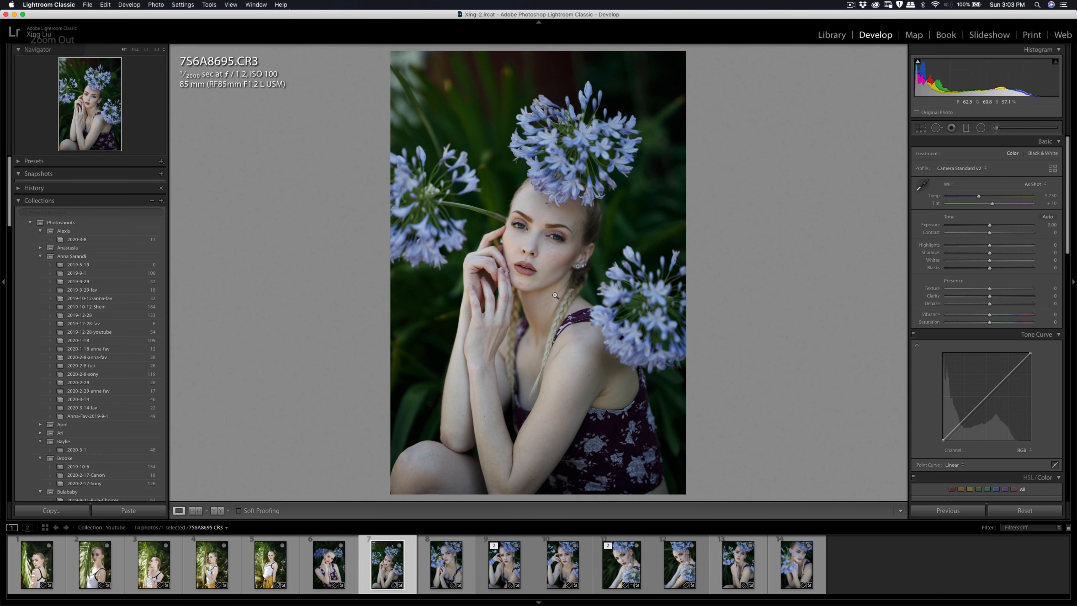
left_click(153, 509)
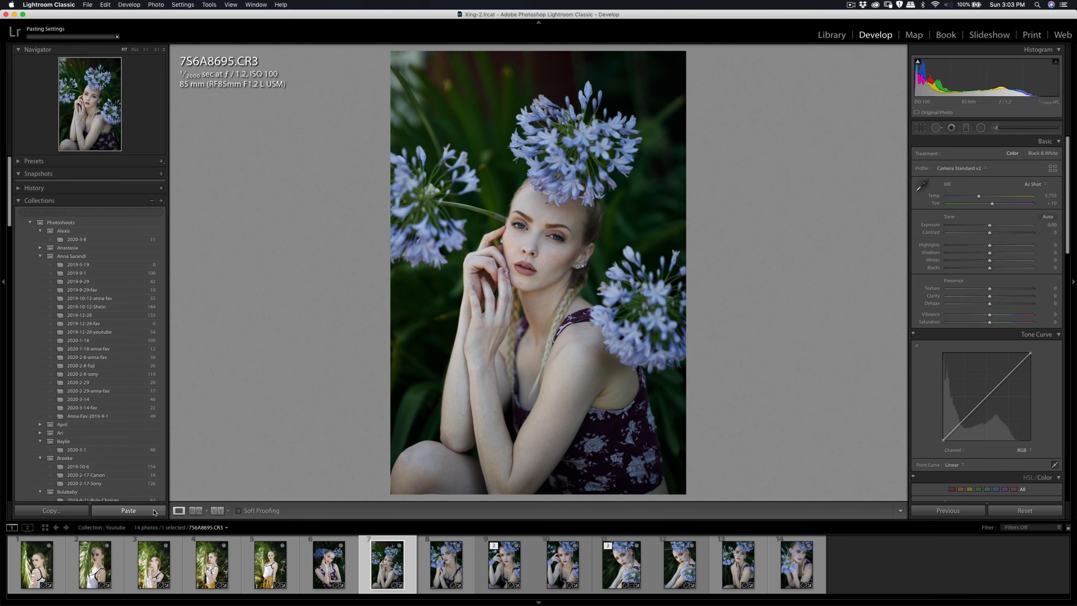
scroll(1013, 328, "down", 1)
scroll(1009, 340, "down", 10)
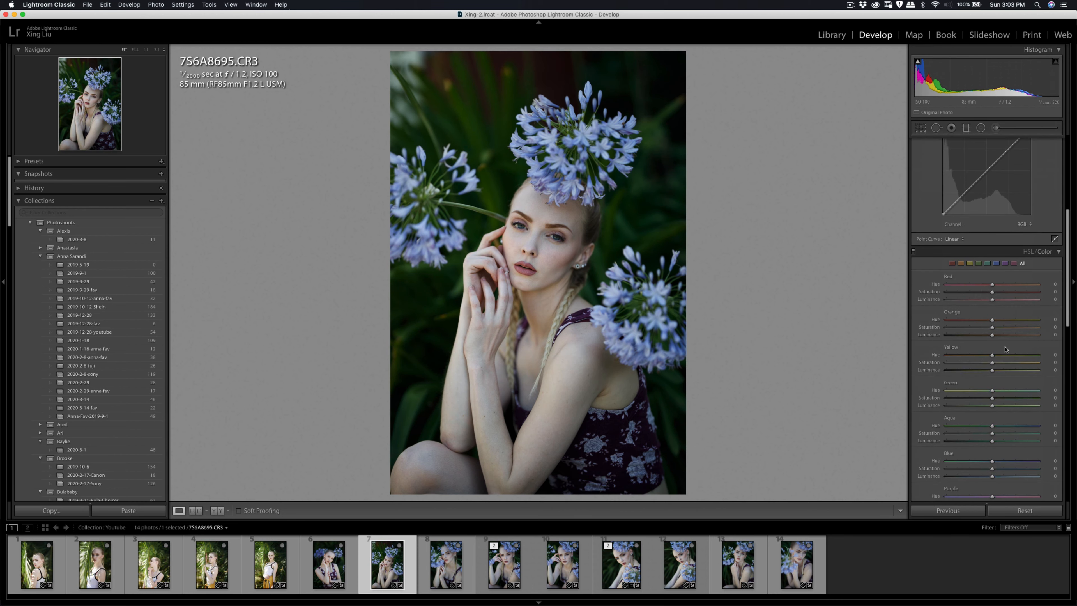
left_click_drag(992, 397, 986, 363)
- Crop 756A8695 to the 4 x 5 / 8 x 10 ratio, tightening the frame slightly and repositioning the subject inside it
left_click(920, 127)
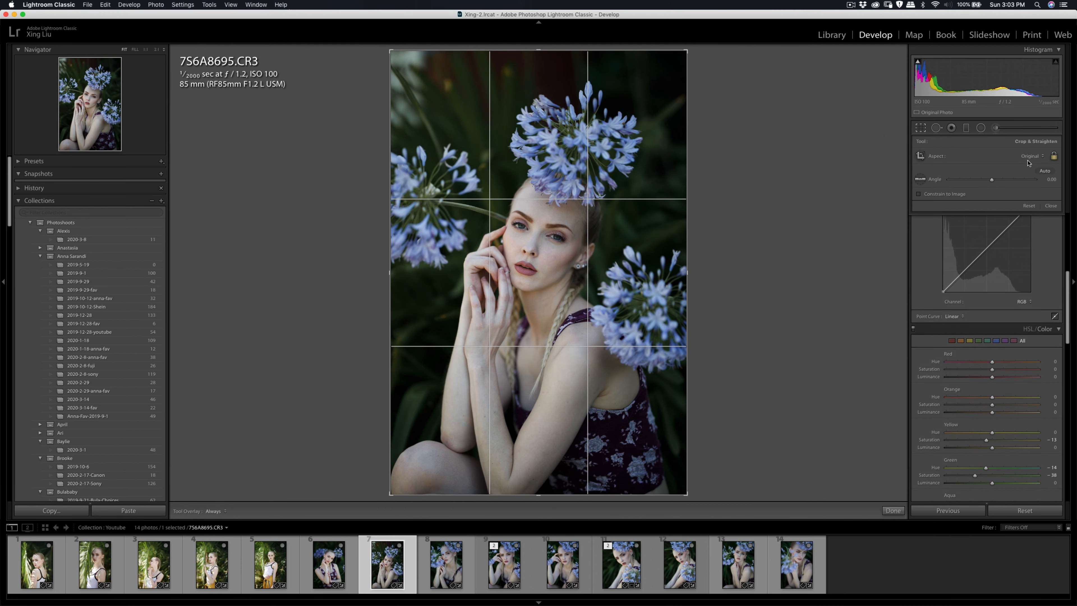
left_click(1032, 156)
left_click(1024, 177)
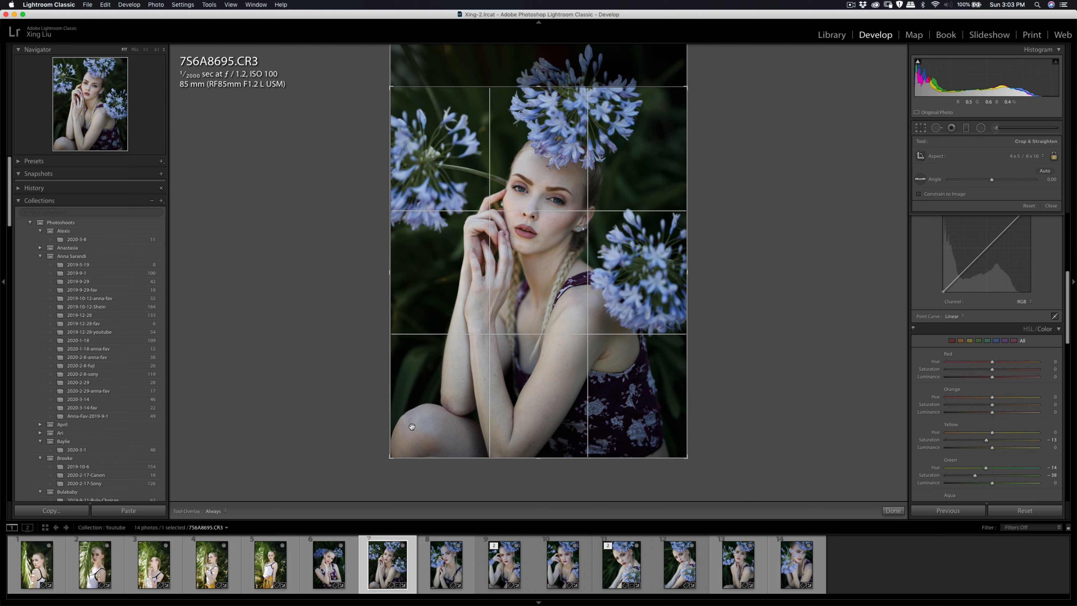
left_click_drag(390, 457, 397, 450)
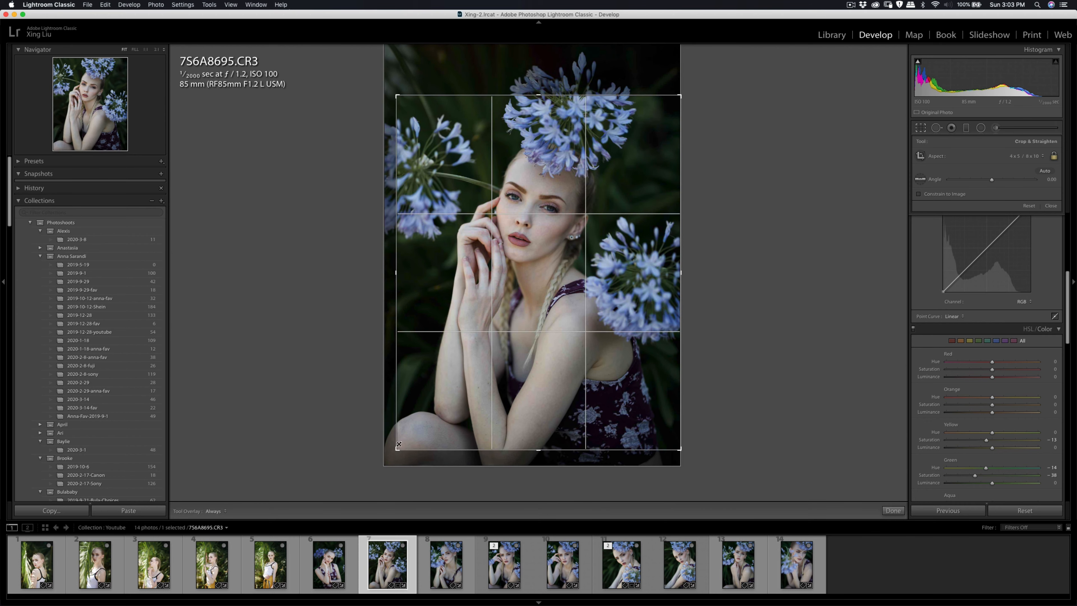
left_click_drag(512, 210, 516, 208)
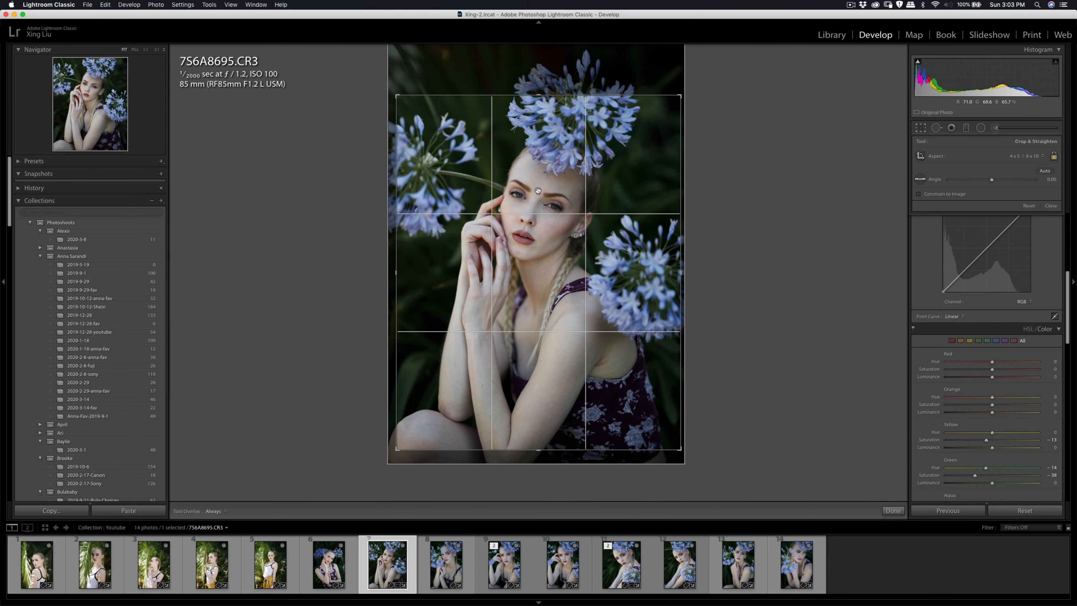
key("Return")
- Brush the Soften Skin (Lite) effect with Auto Mask over the skin below the earring-side eye
left_click(559, 193)
left_click(995, 127)
left_click_drag(593, 221, 543, 232)
- Heal the lines under the earring-side eye and near its inner corner, moving the heal sources to smoother cheek skin
key("q")
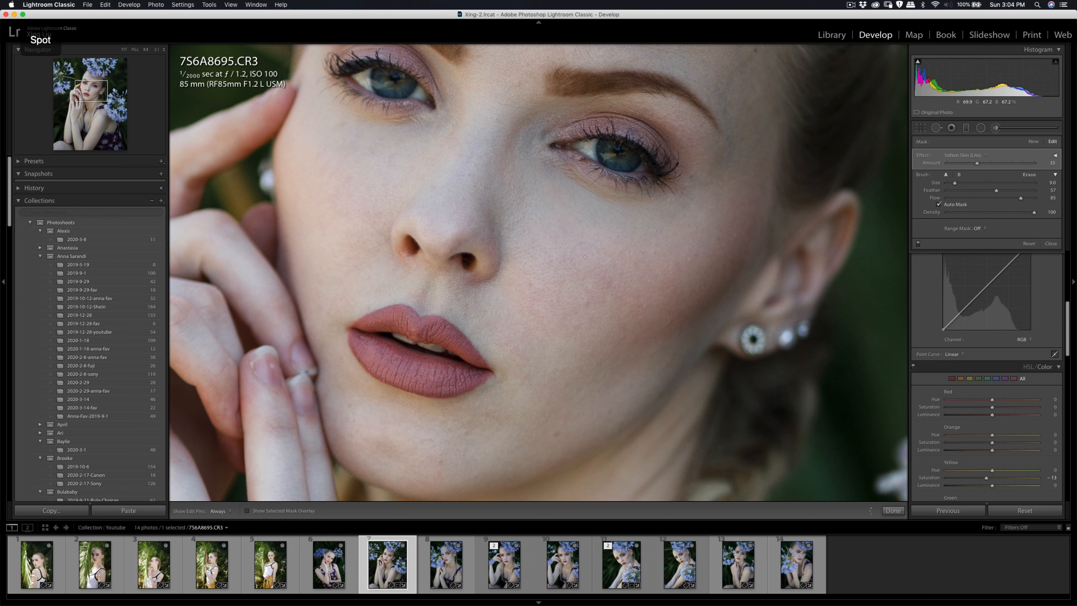
mouse_move(538, 164)
left_mouse_down()
mouse_move(597, 215)
mouse_move(652, 224)
left_mouse_up()
left_click_drag(661, 223, 661, 222)
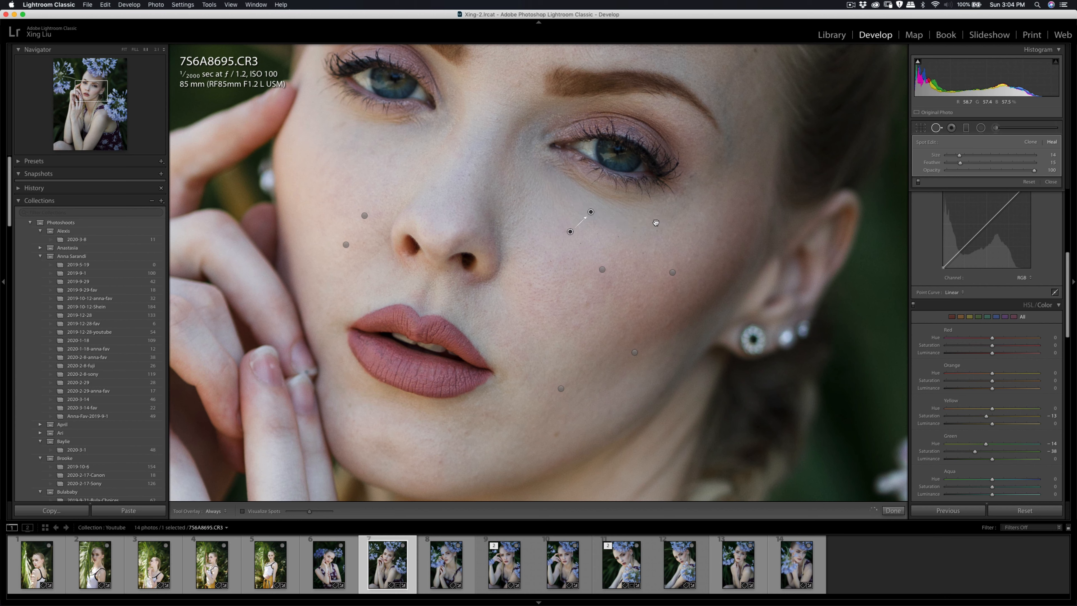
left_click_drag(569, 232, 580, 227)
key("q")
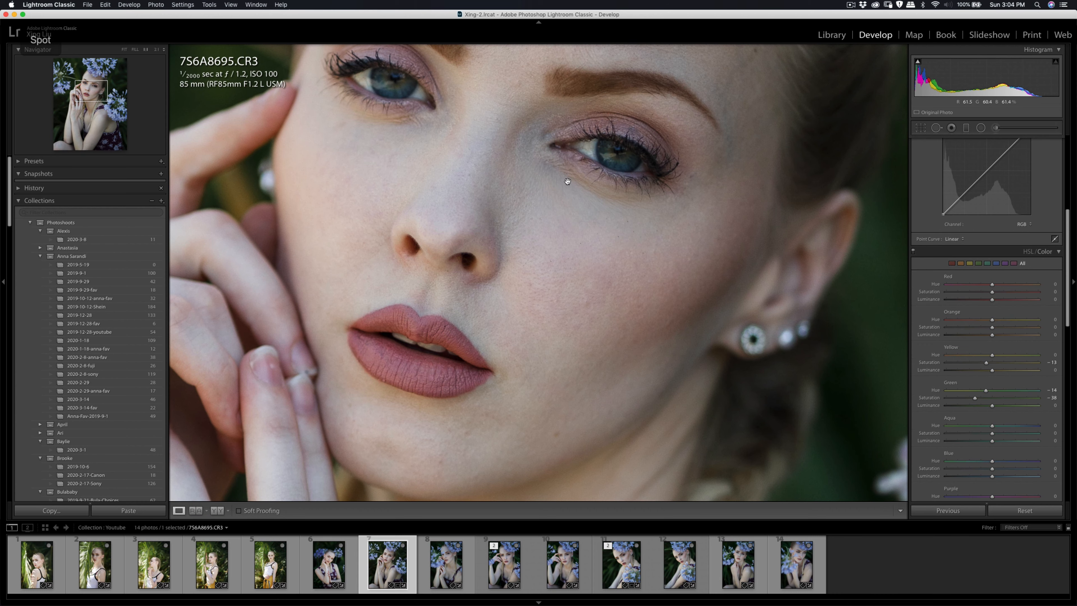
key("q")
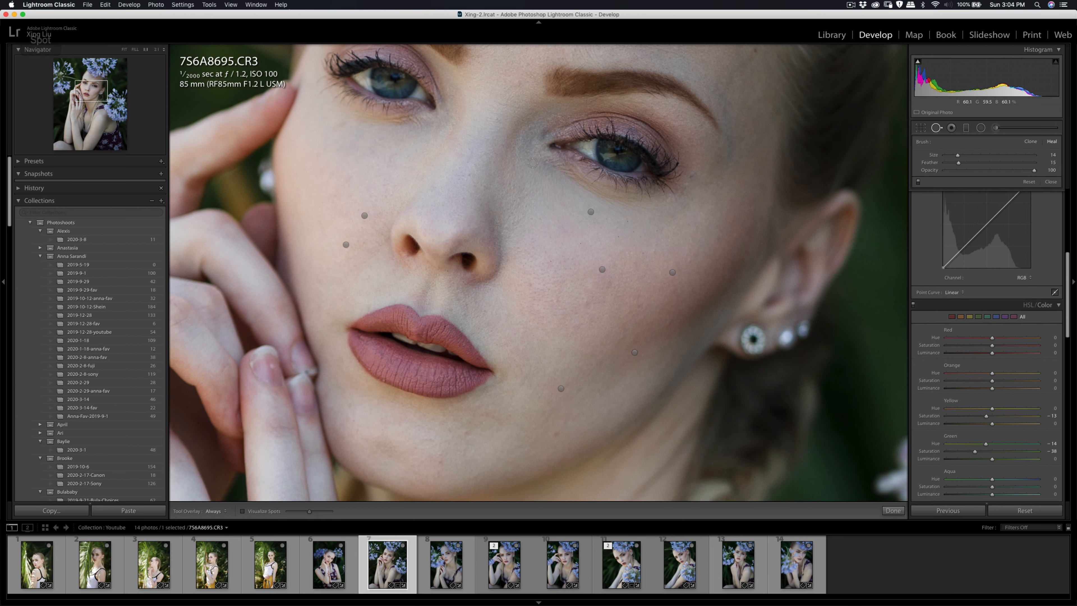
mouse_move(530, 162)
left_mouse_down()
mouse_move(577, 187)
mouse_move(545, 172)
left_mouse_up()
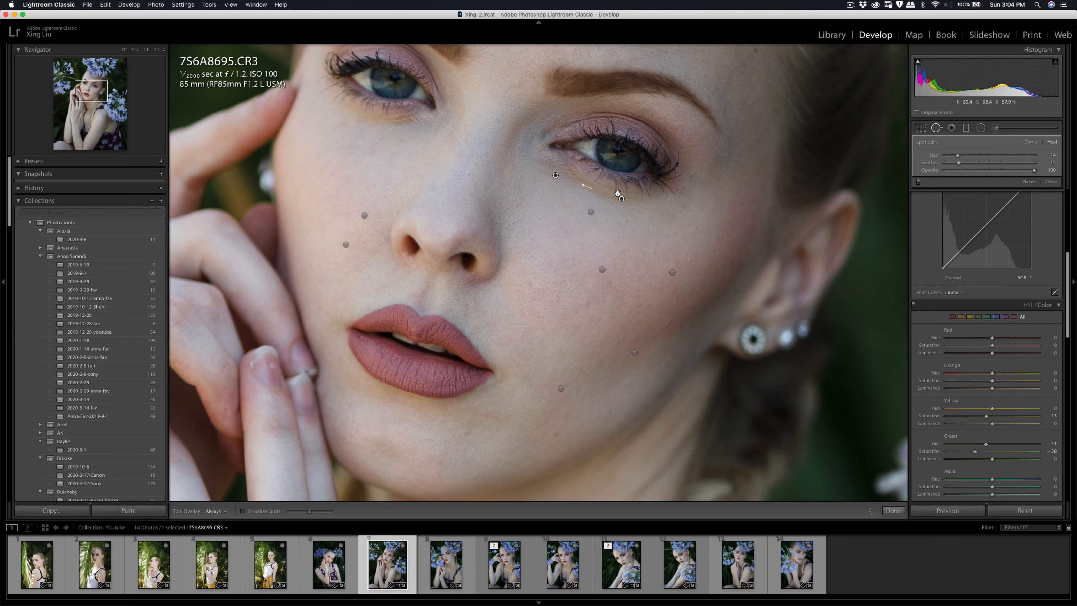
mouse_move(590, 226)
left_mouse_down()
mouse_move(580, 205)
mouse_move(594, 211)
left_mouse_up()
- Brush the Soften Skin (Lite) effect with Auto Mask over the skin beneath the earring-side eye
key("k")
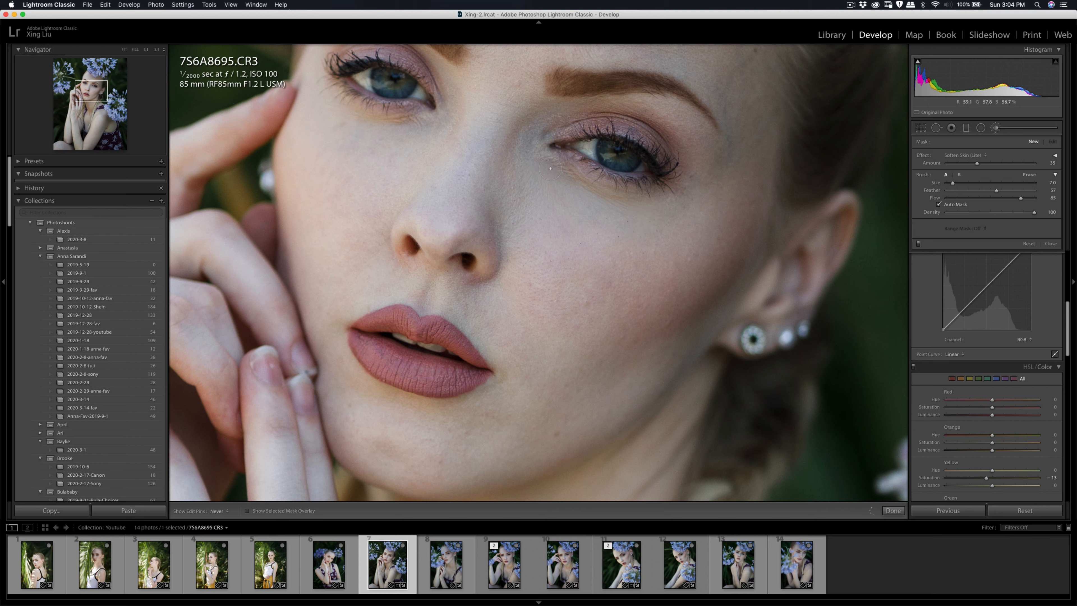
left_click_drag(574, 183, 578, 198)
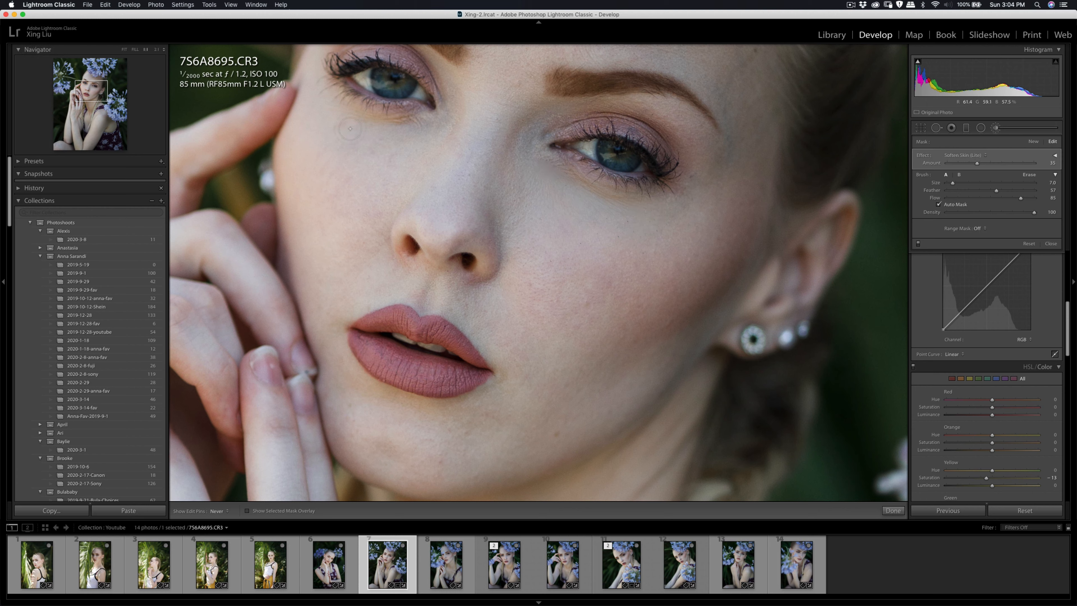
key("k")
left_click(590, 215)
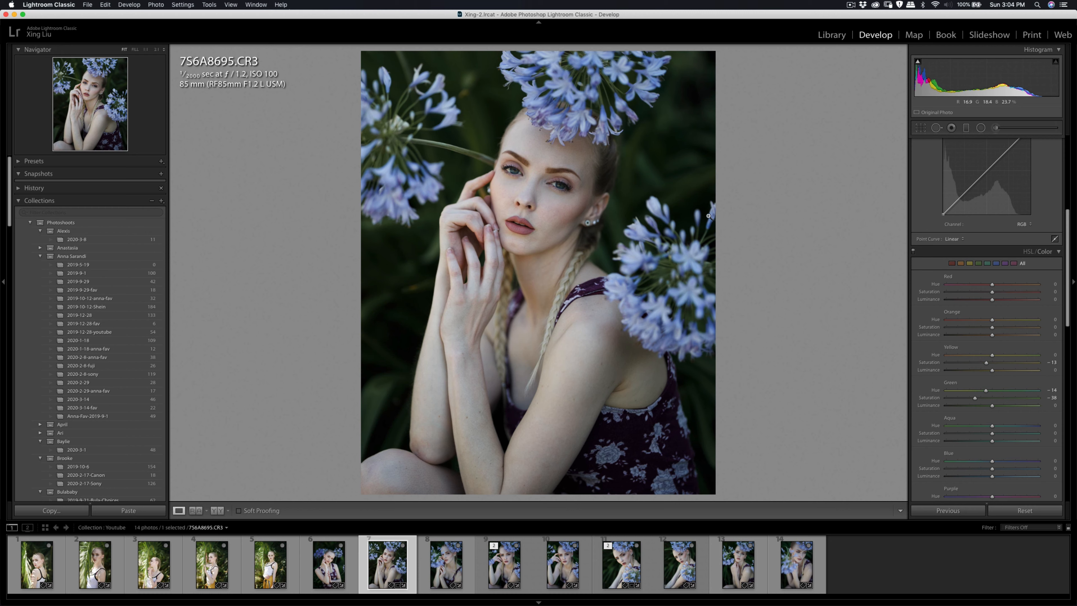
- Set 756A8695's Contrast to +20 and Highlights to -12
scroll(1020, 308, "up", 8)
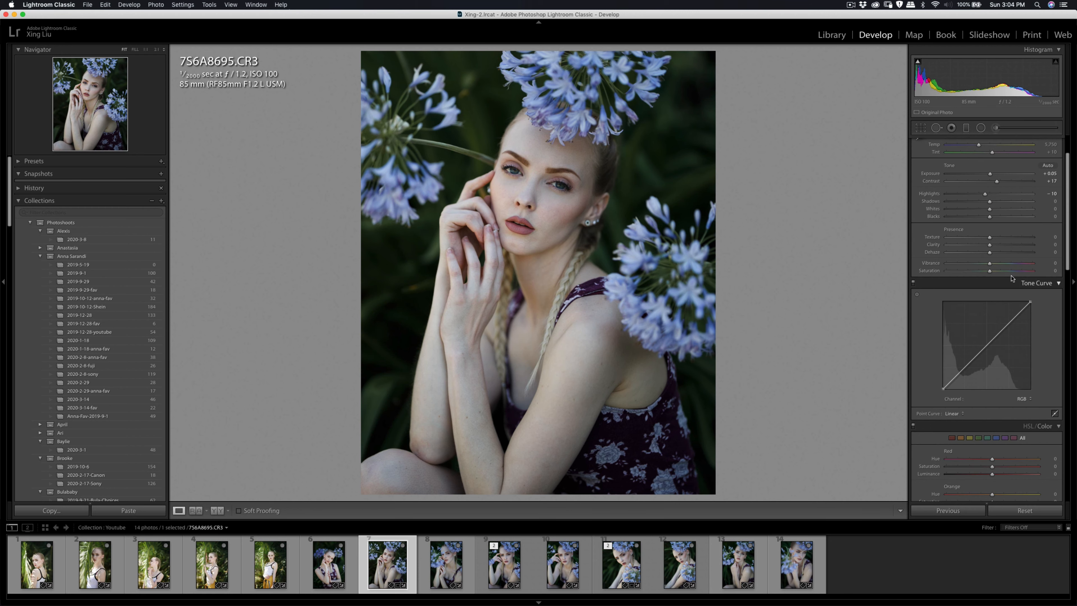
left_click(997, 182)
right_click(657, 194)
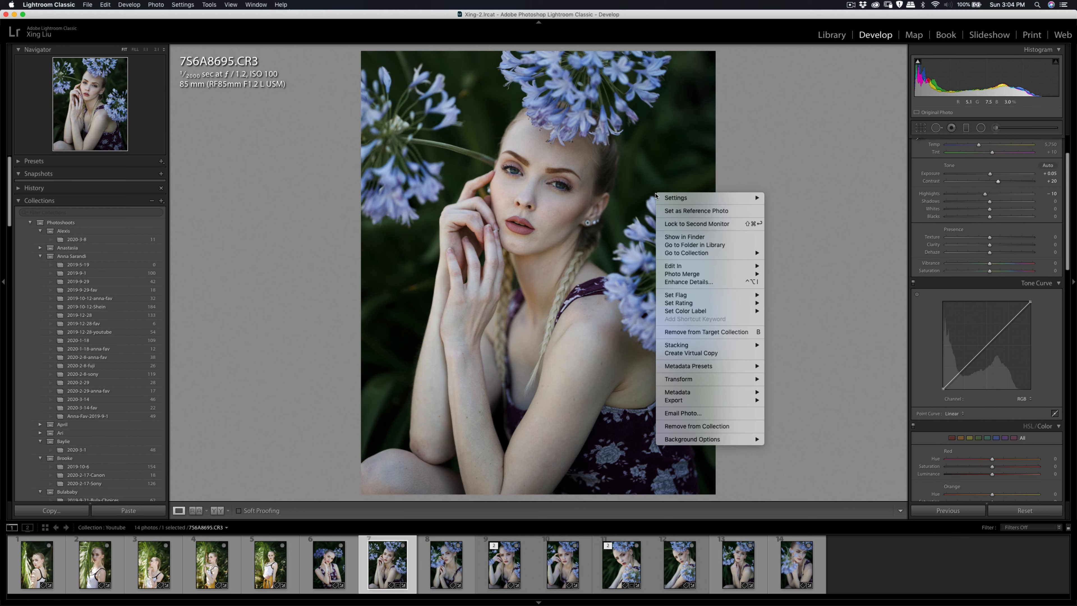
left_click(827, 173)
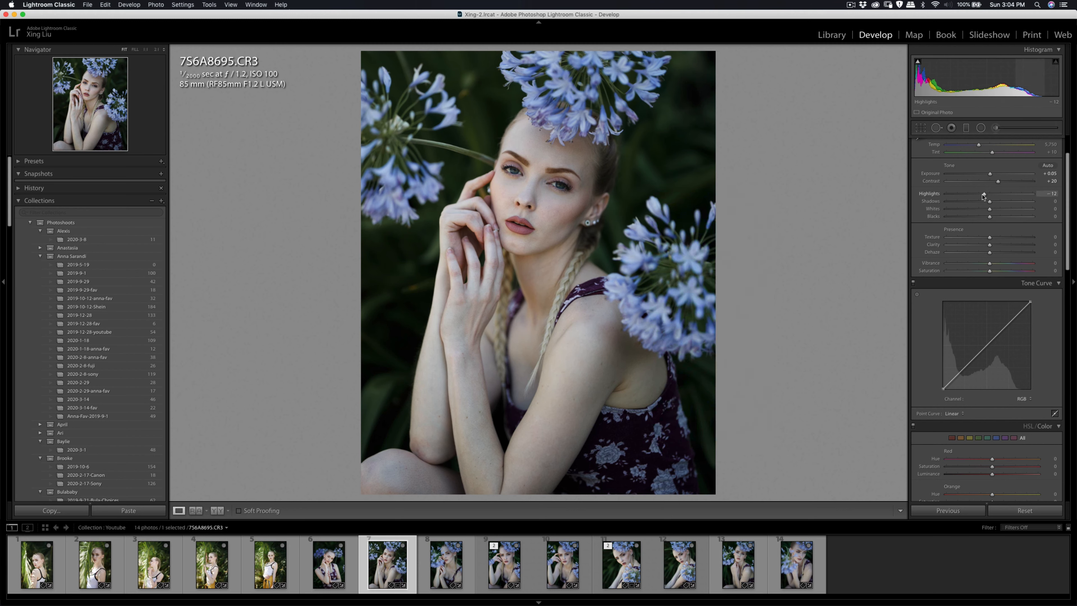
- Send 756A8695 to Portraiture 3 as a copy with Lightroom adjustments
right_click(537, 215)
mouse_move(619, 289)
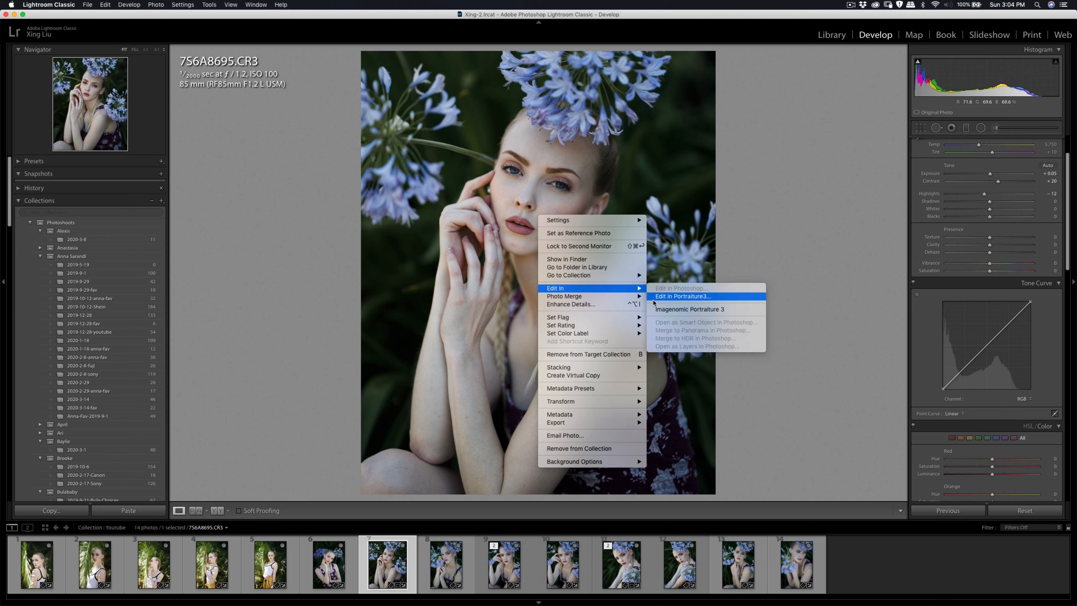
left_click(661, 309)
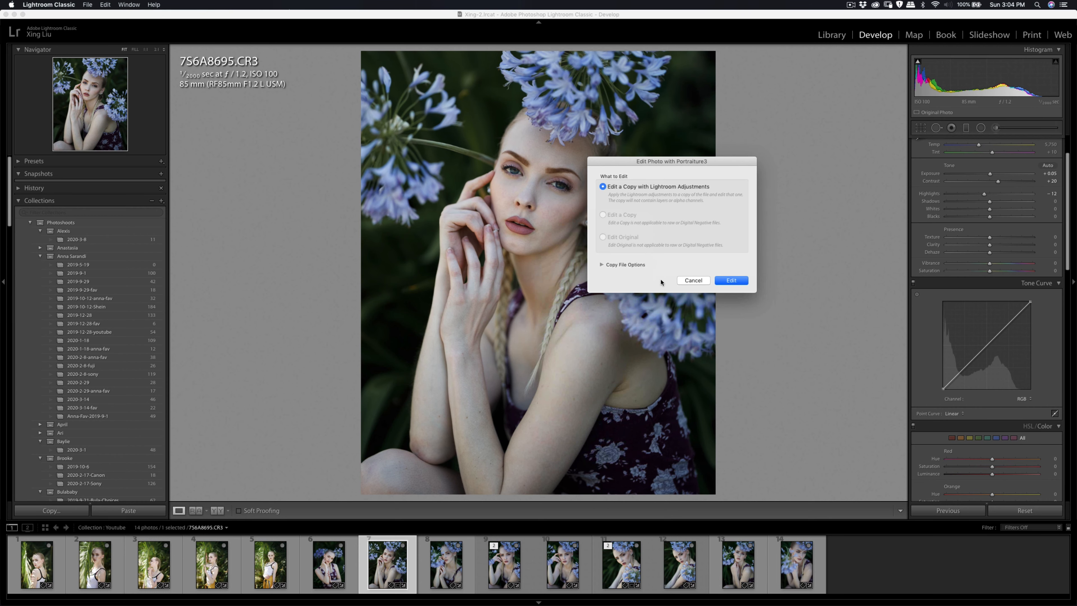
left_click(727, 281)
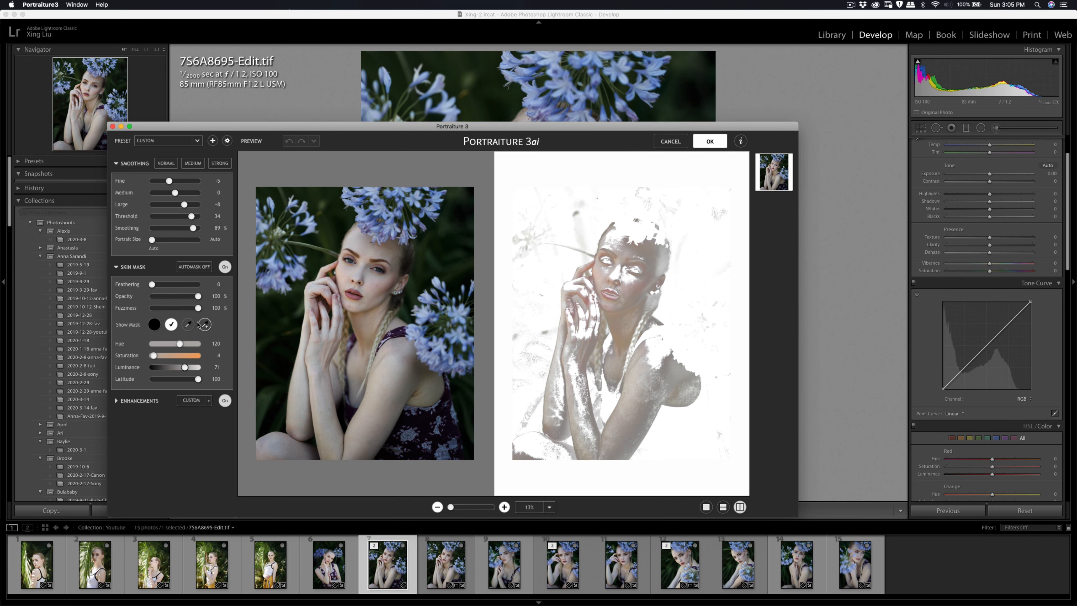
- Sample skin tones from the face to refine the Portraiture skin mask, and apply the smoothing to the copy
left_click(188, 324)
left_click(365, 250)
left_click(626, 253)
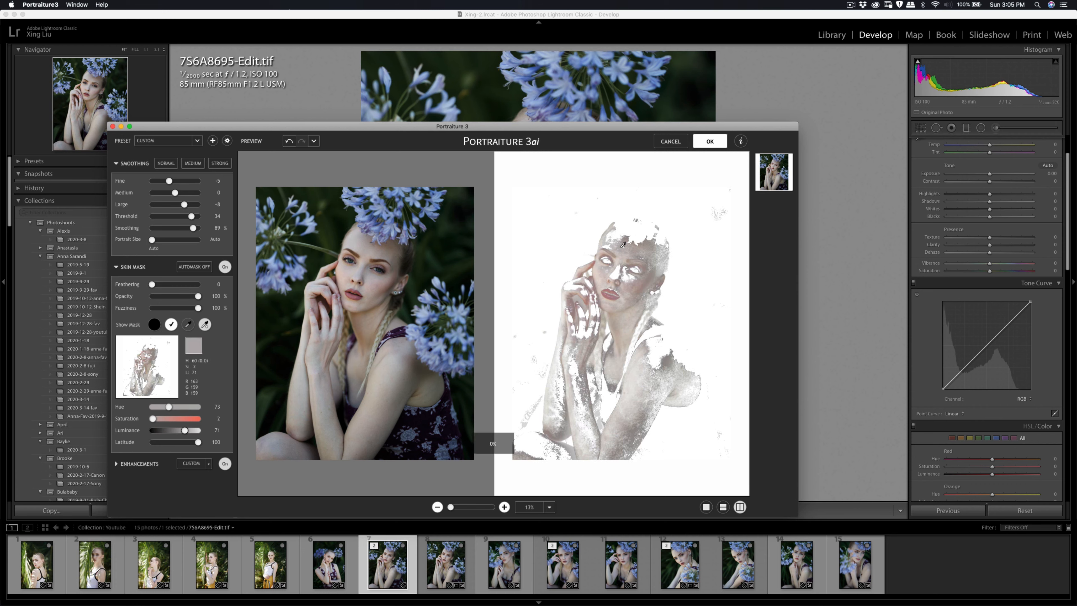
left_click(630, 250)
left_click(629, 251)
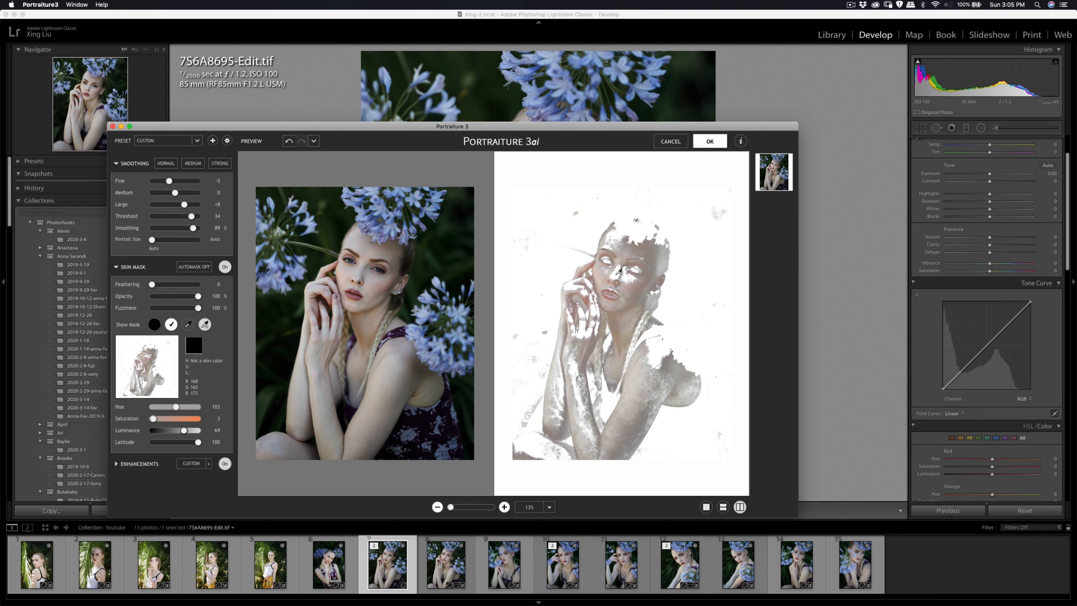
left_click(629, 250)
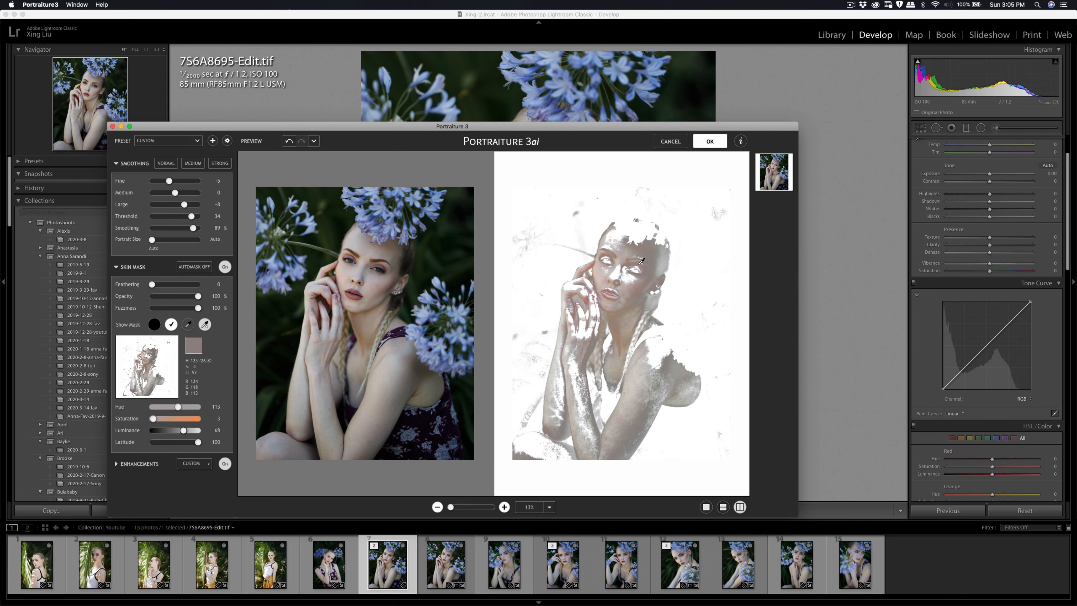
left_click(709, 141)
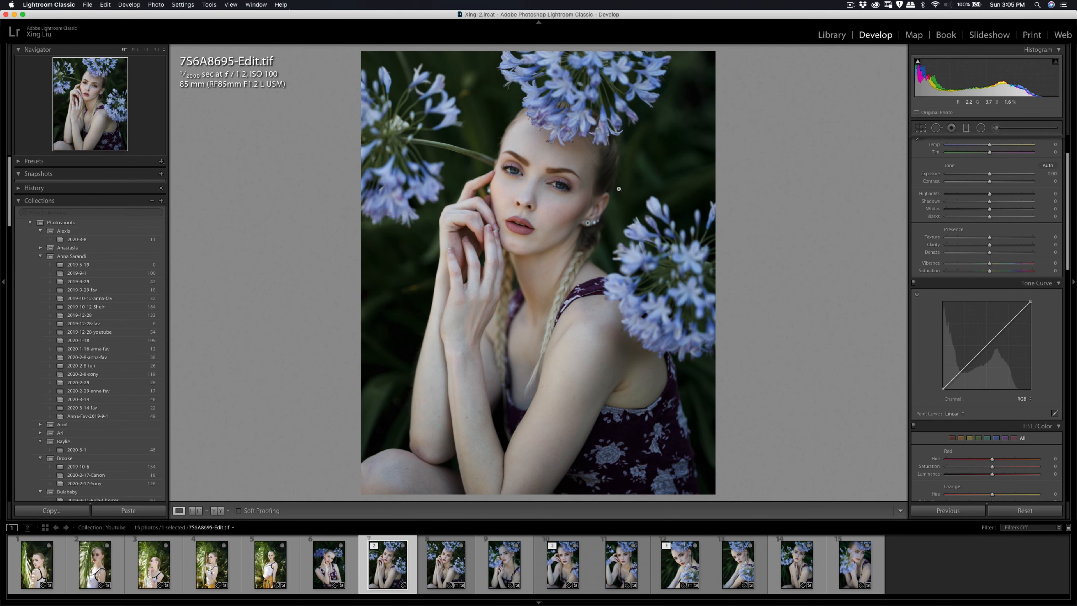
- Inspect the smoothed face up close and export 756A8695-Edit.tif
left_click(562, 186)
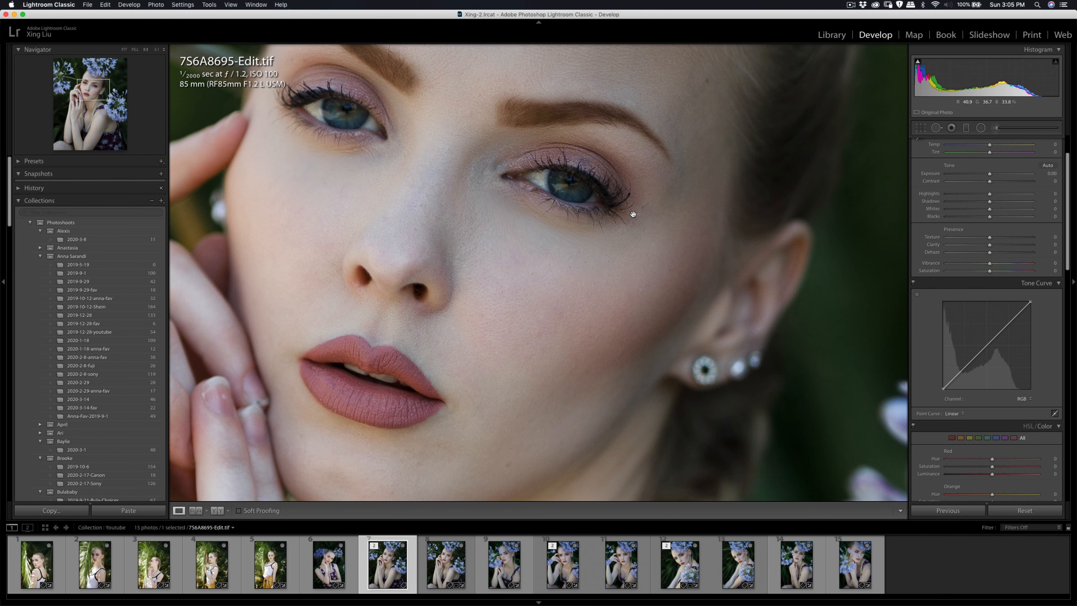
left_click(535, 297)
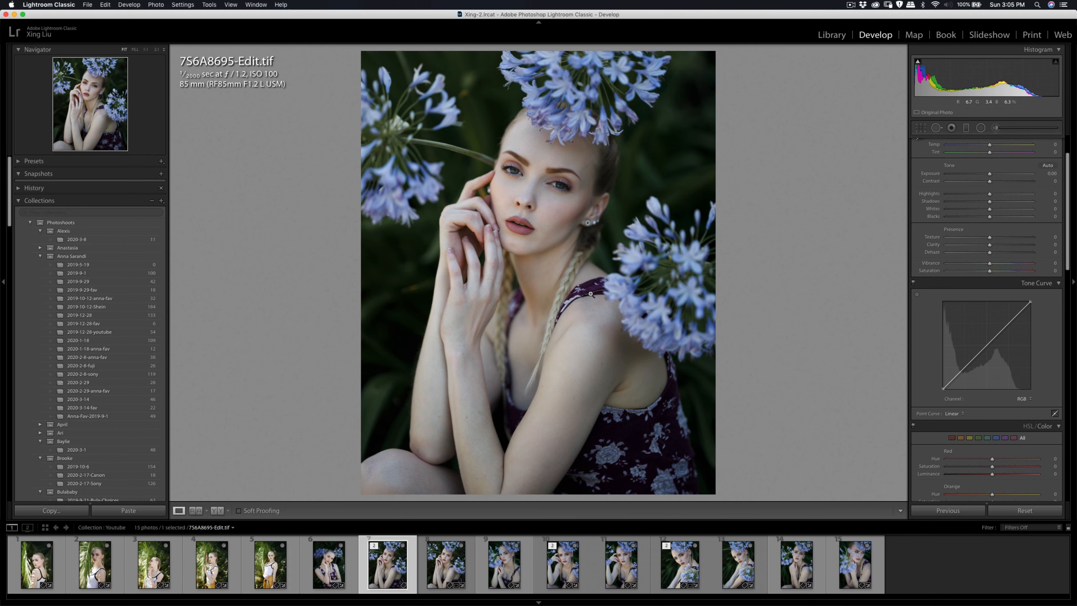
key("super+shift+e")
left_click(692, 329)
- Open portrait 756A8700 for developing and set its Green saturation to -30
left_click(330, 573)
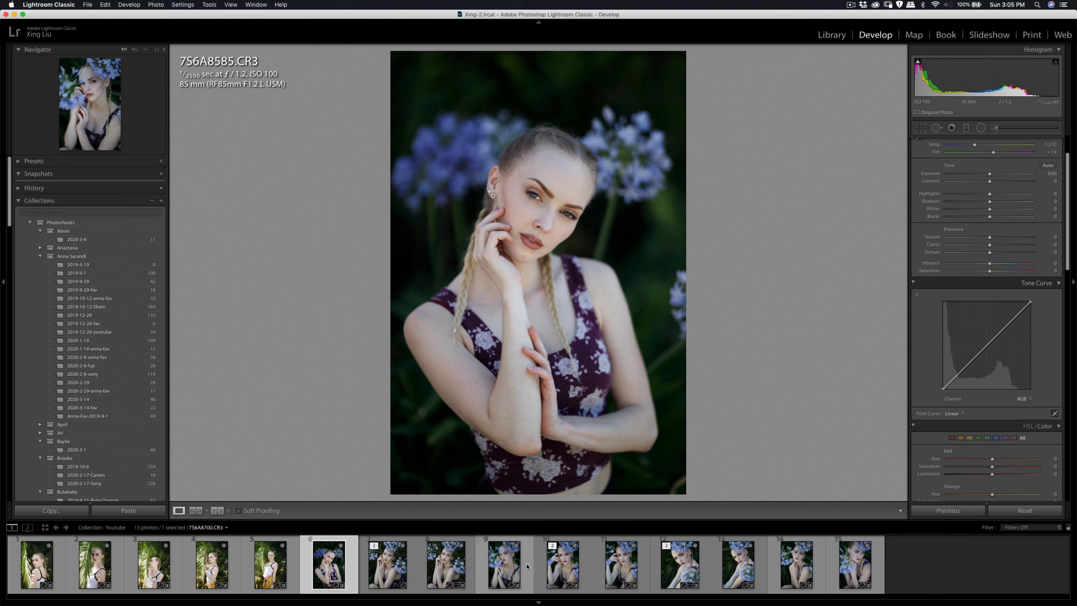
left_click(518, 569)
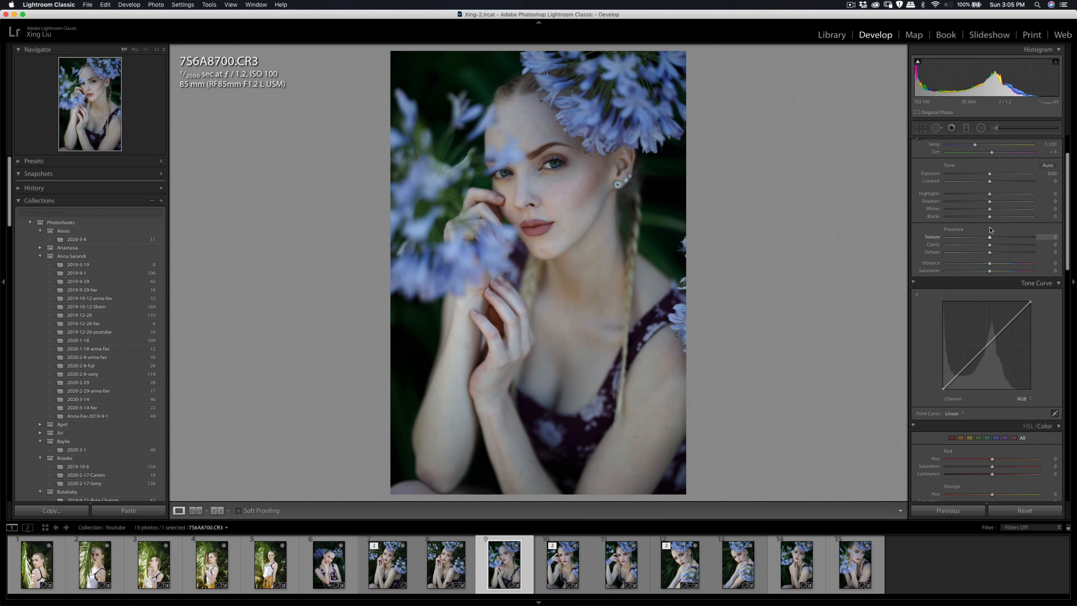
left_click_drag(990, 177, 986, 194)
scroll(982, 330, "down", 10)
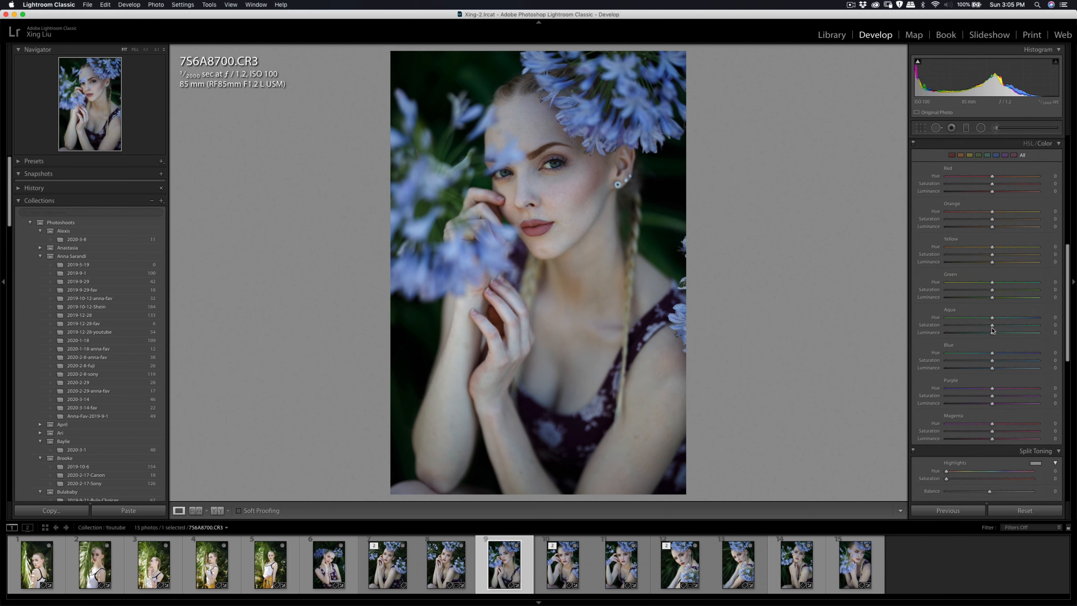
left_click_drag(992, 283, 986, 284)
scroll(978, 287, "up", 3)
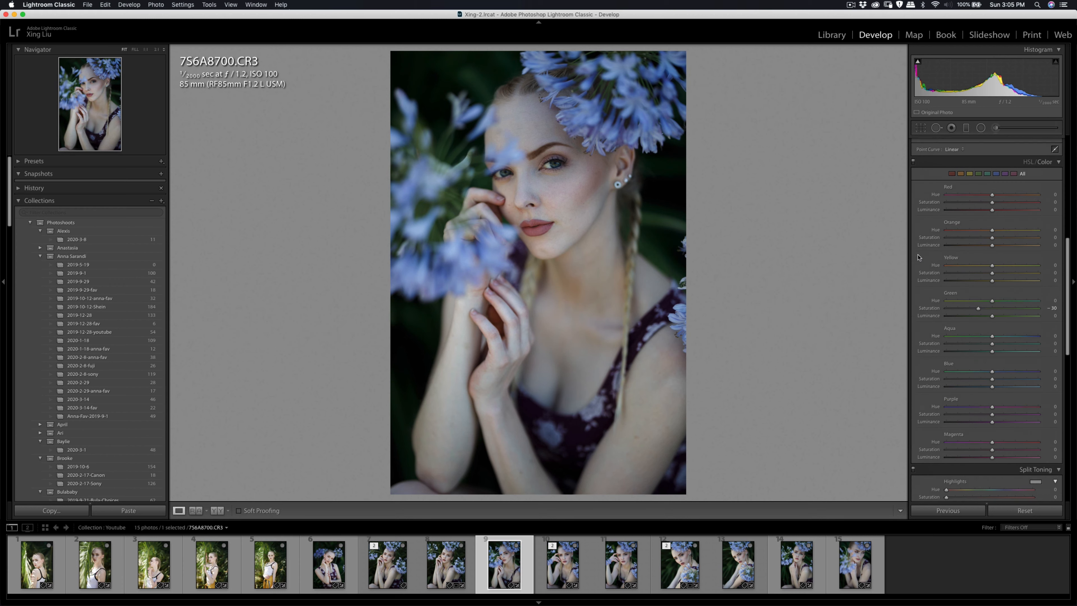
- Brush a Shadows adjustment of 32 onto the earring-side cheek with brush size 23 and Auto Mask
left_click(997, 128)
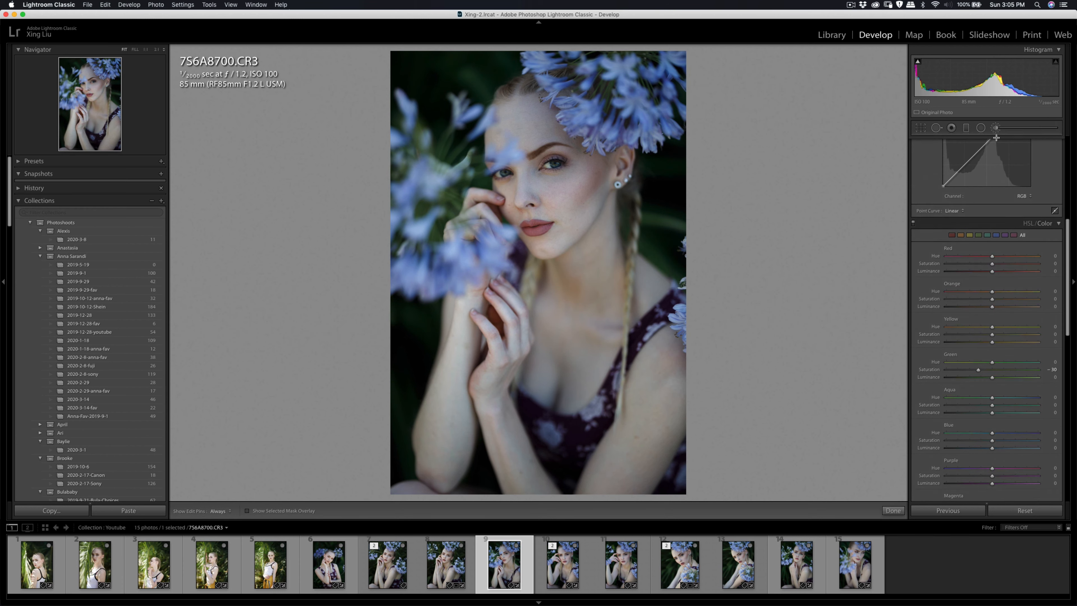
left_click(976, 155)
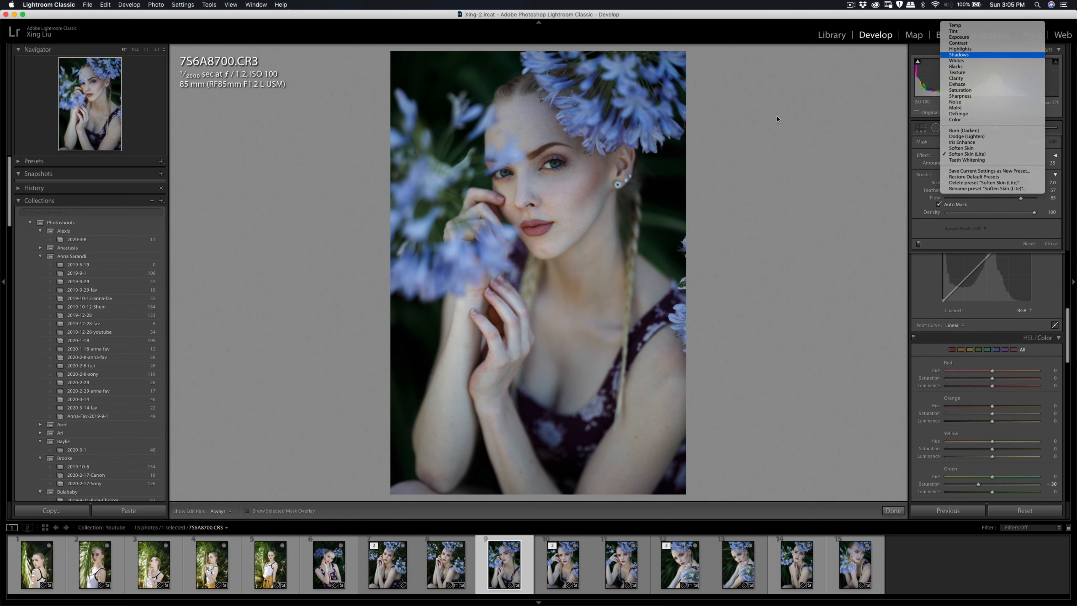
left_click(972, 56)
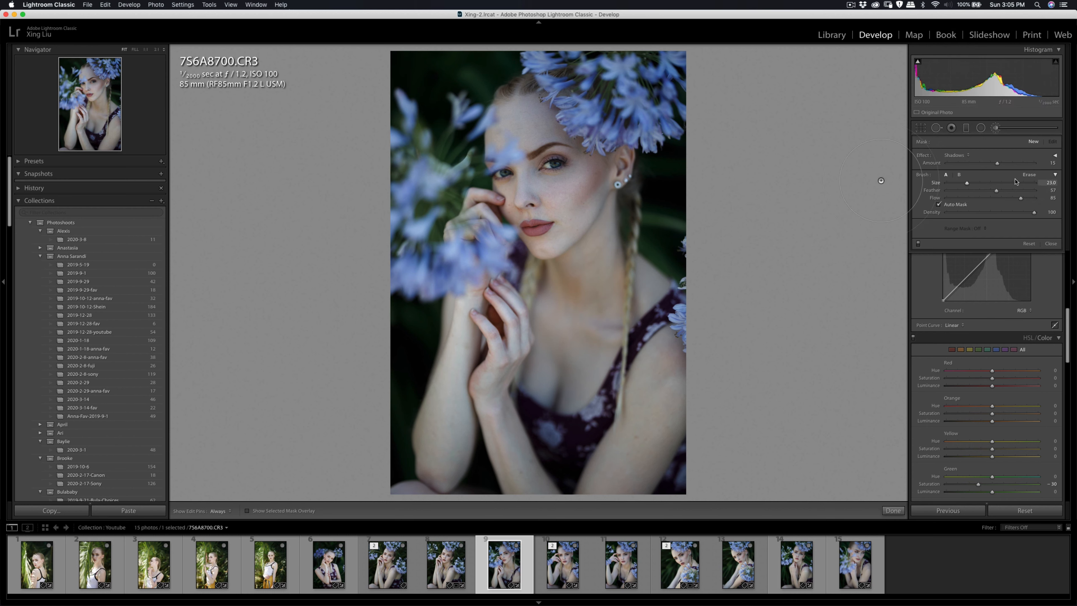
left_click(1004, 163)
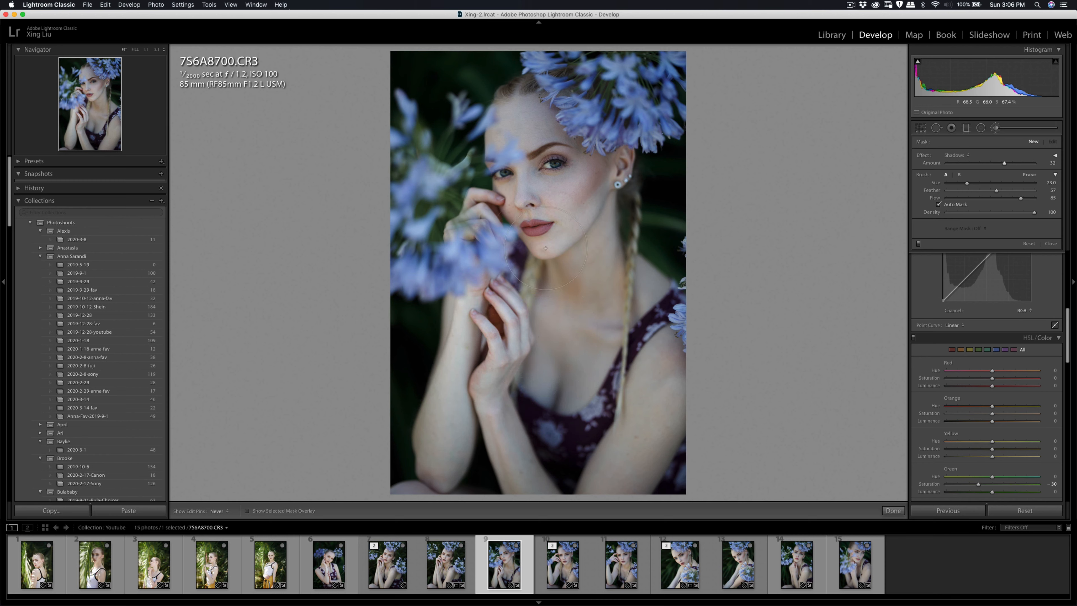
left_click(563, 198)
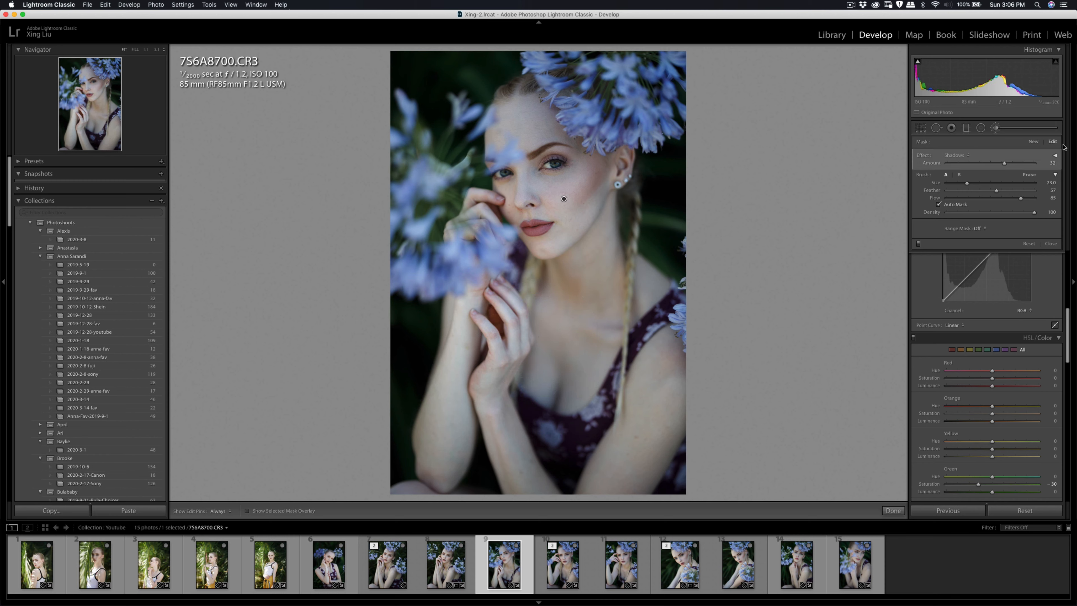
- Add a new Shadows brush mask with amount 16 and paint it over the face between the lips and the eye
left_click(1033, 142)
left_click_drag(1000, 166, 998, 166)
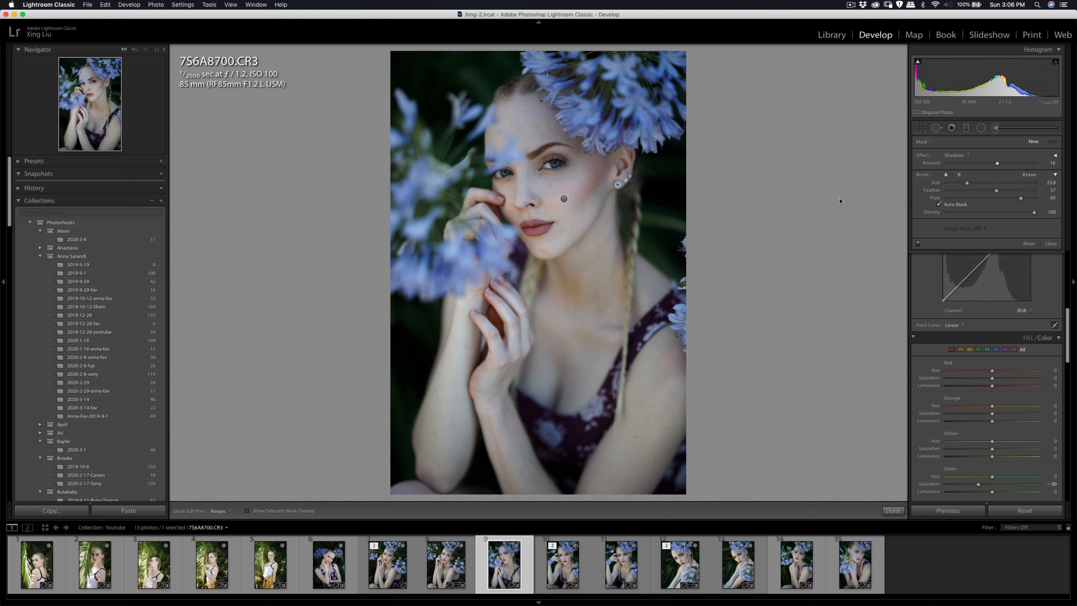
key("h")
left_click_drag(537, 234, 551, 186)
key("q")
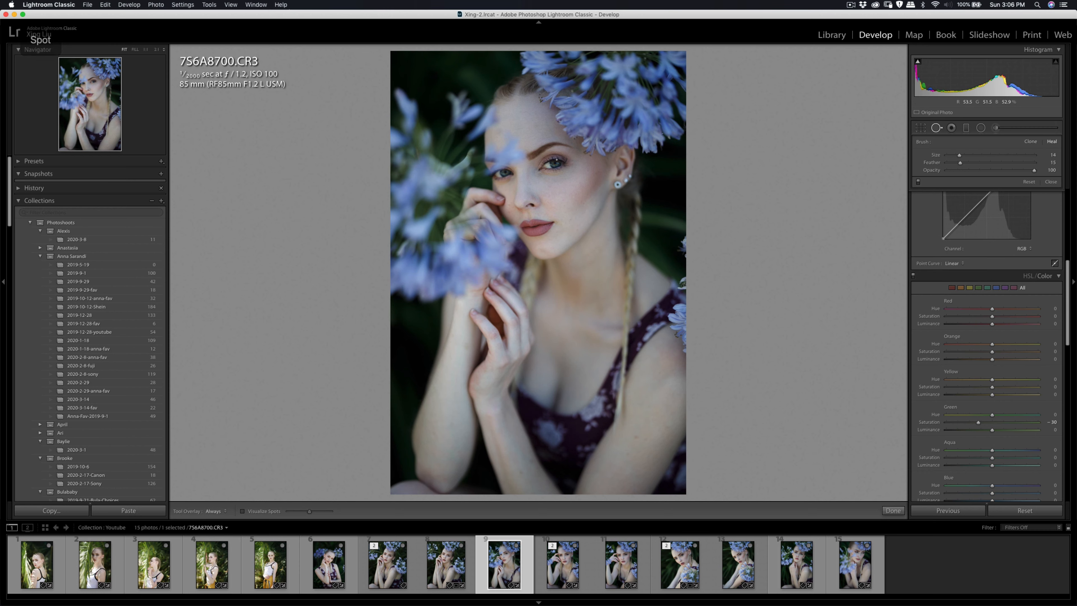
key("q")
- Brush the Soften Skin (Lite) effect with Auto Mask across the skin under the earring-side eye of 756A8700
left_click(553, 181)
key("k")
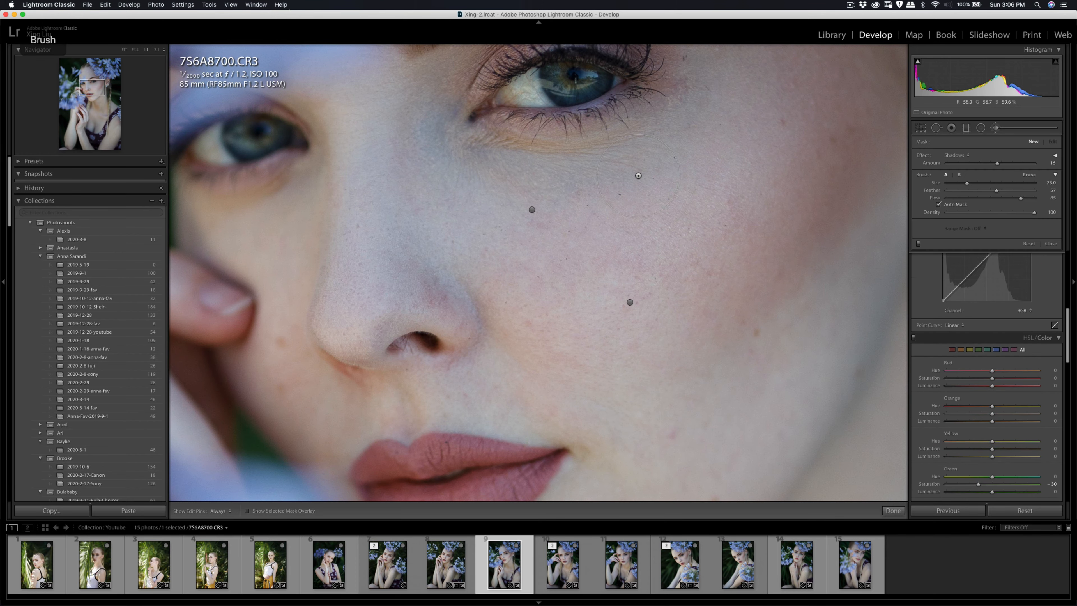
left_click(956, 154)
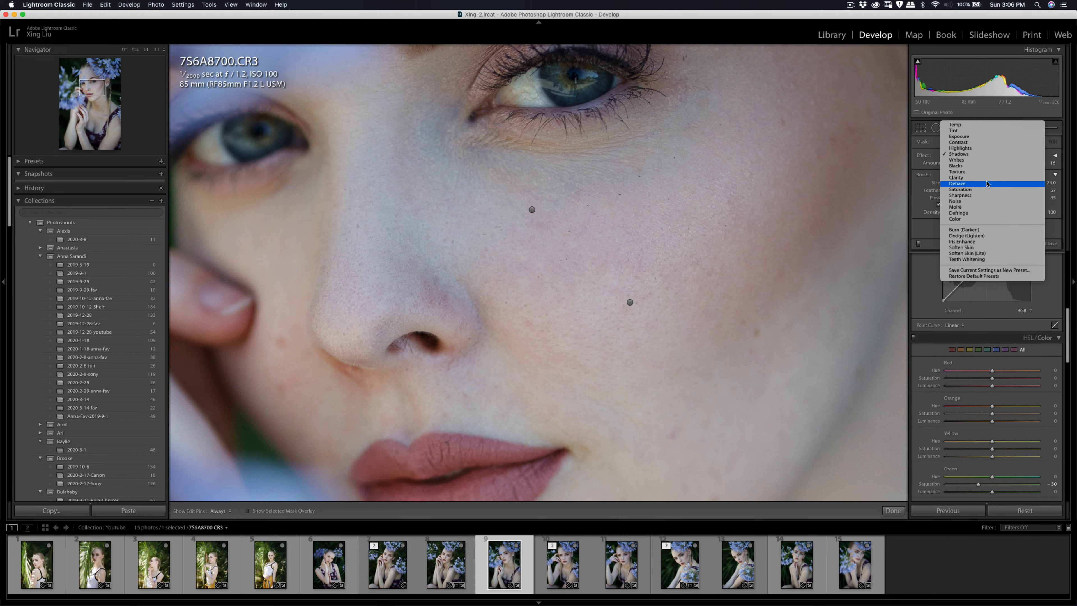
left_click(966, 253)
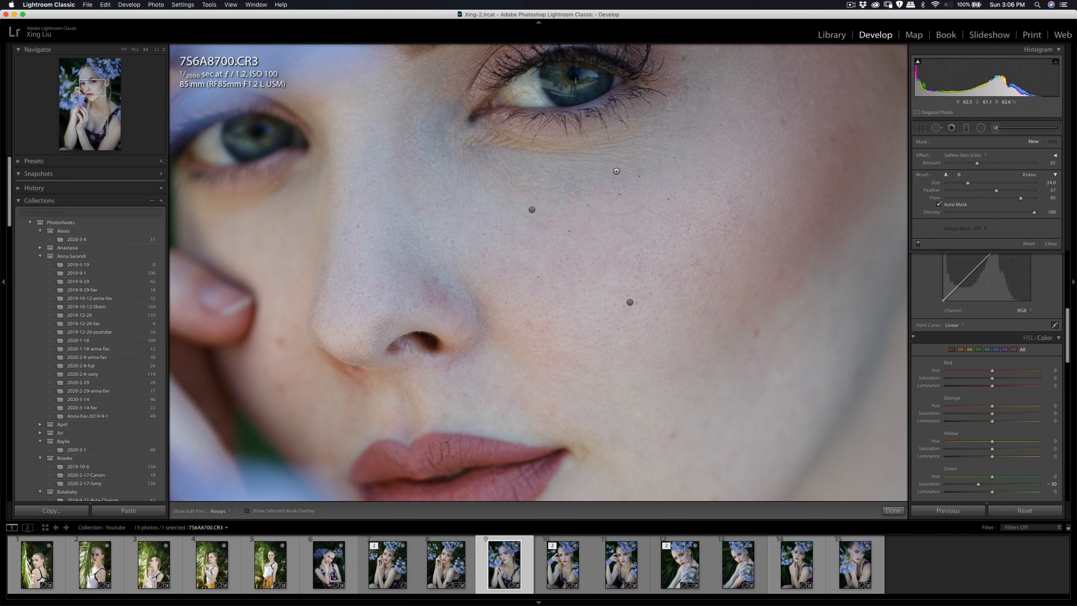
key("h")
mouse_move(688, 141)
left_mouse_down()
mouse_move(636, 159)
mouse_move(521, 163)
left_mouse_up()
key("h")
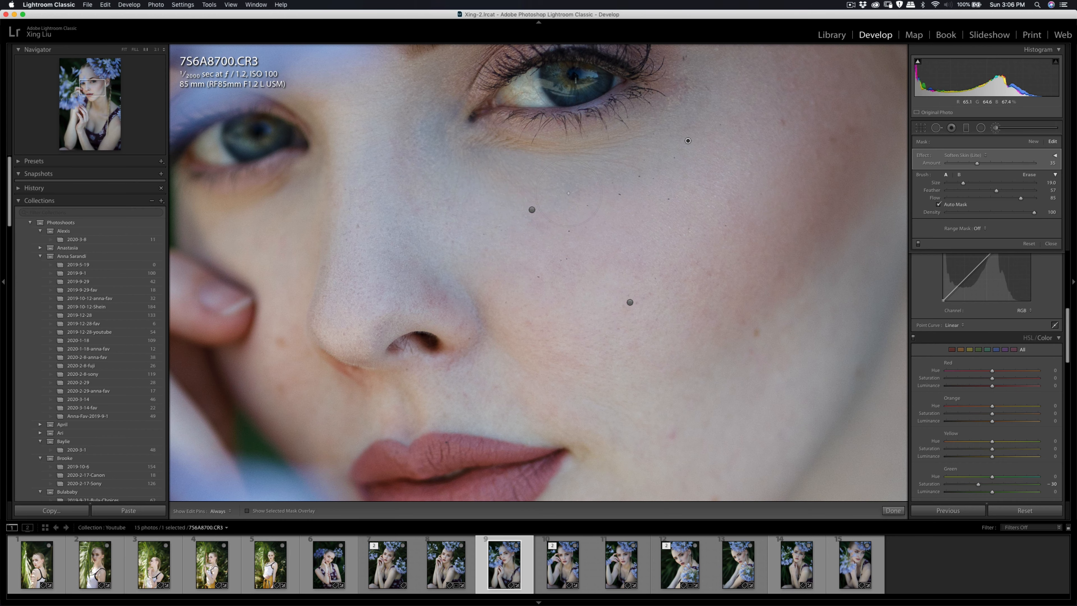
key("super+minus")
key("super+minus")
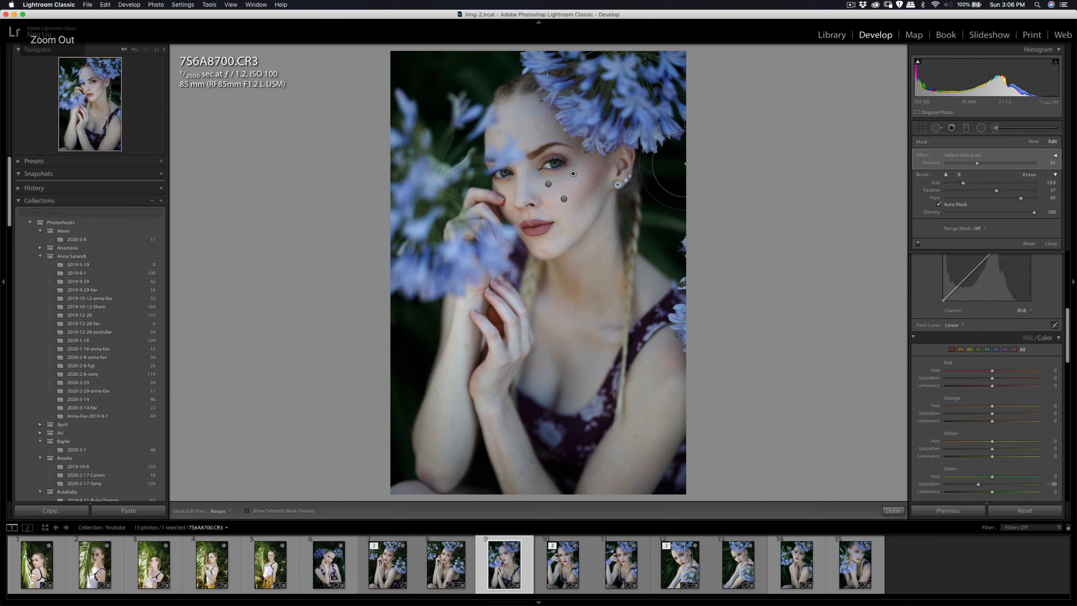
- Paint another Shadows brush mask with amount 16 over the earring-side eye, using a smaller brush
key("q")
left_click(996, 128)
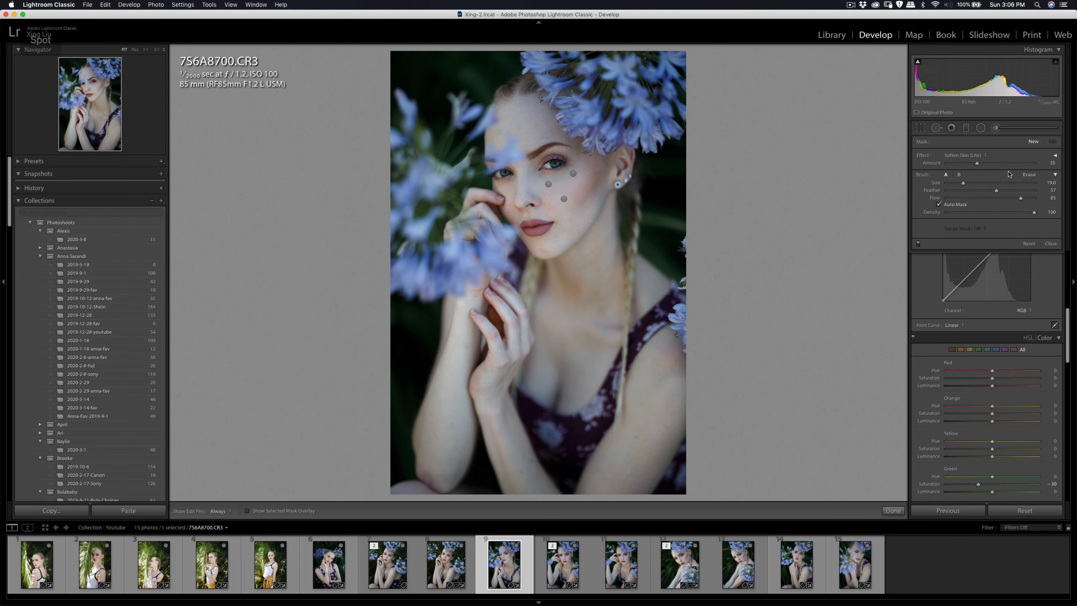
left_click(962, 155)
left_click(958, 57)
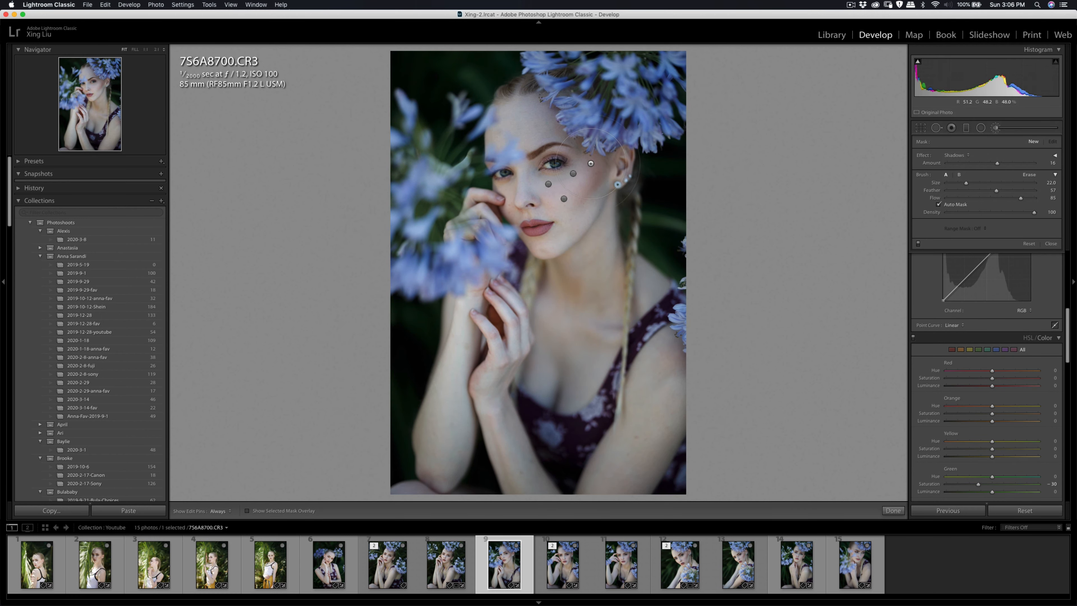
key("bracketleft")
key("bracketleft")
key("h")
key("bracketleft")
left_click_drag(549, 171, 557, 163)
key("q")
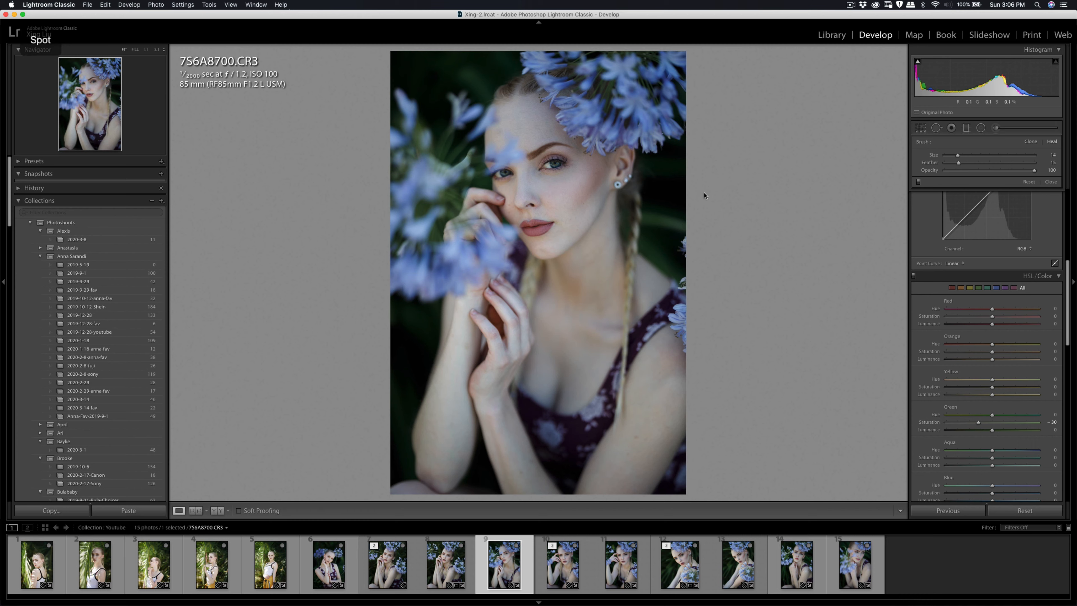
key("q")
- Open a copy of 756A8700 with Lightroom adjustments in Portraiture3 for editing
right_click(589, 184)
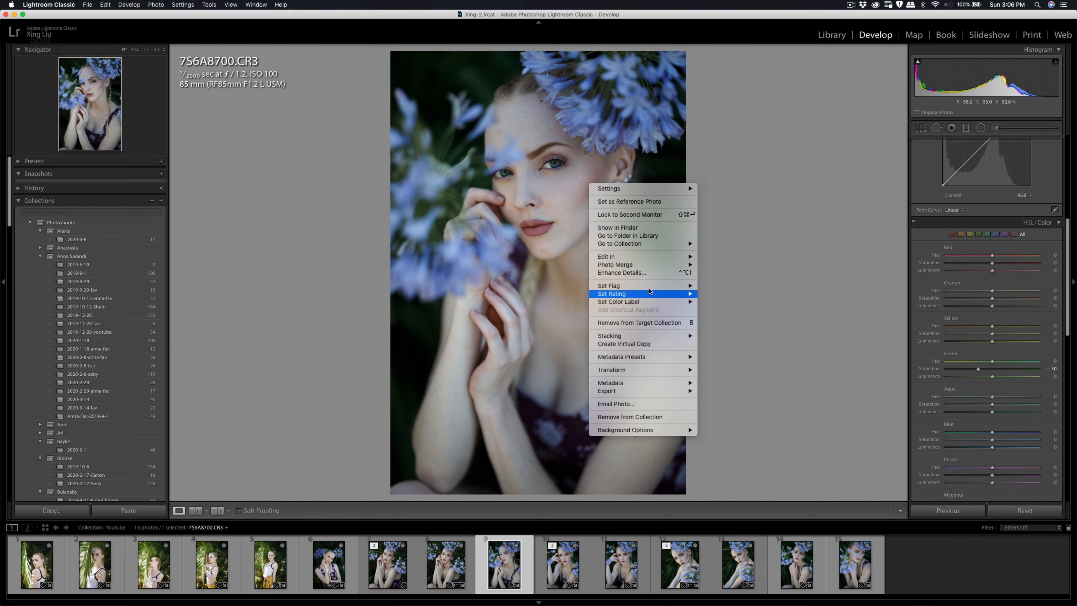
mouse_move(662, 258)
left_click(753, 277)
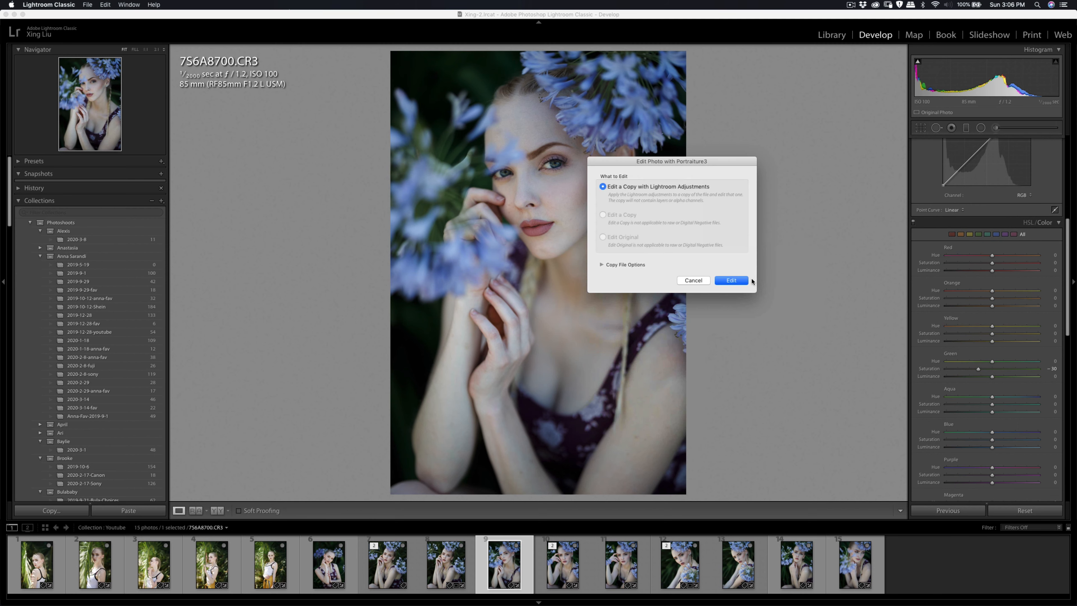
left_click(736, 280)
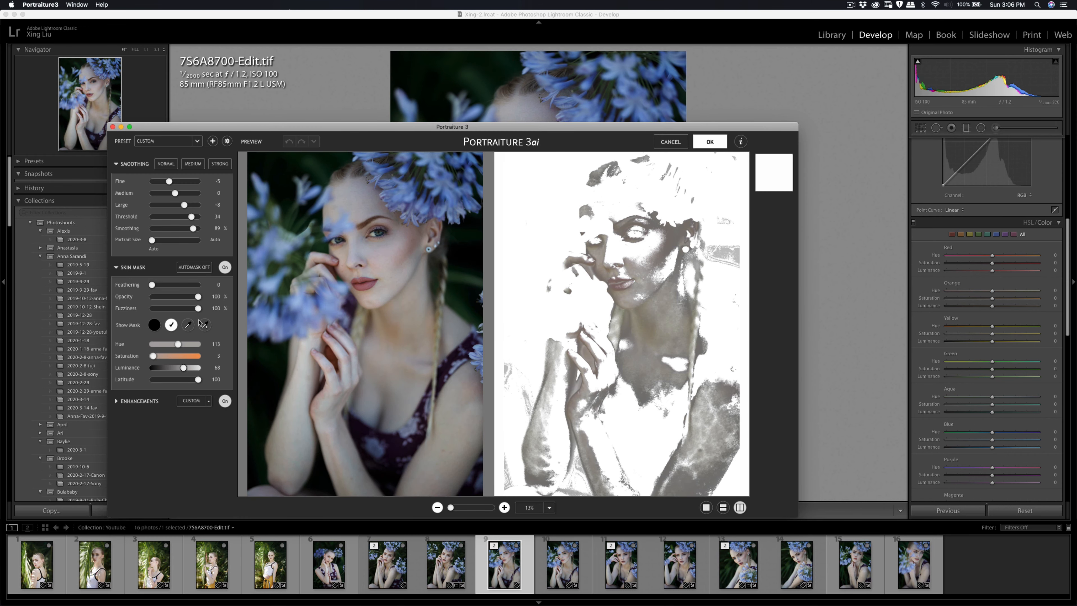
- Sample skin tones from the face, including the cheek and temple, to refine the Portraiture skin mask and apply the smoothing
left_click(188, 325)
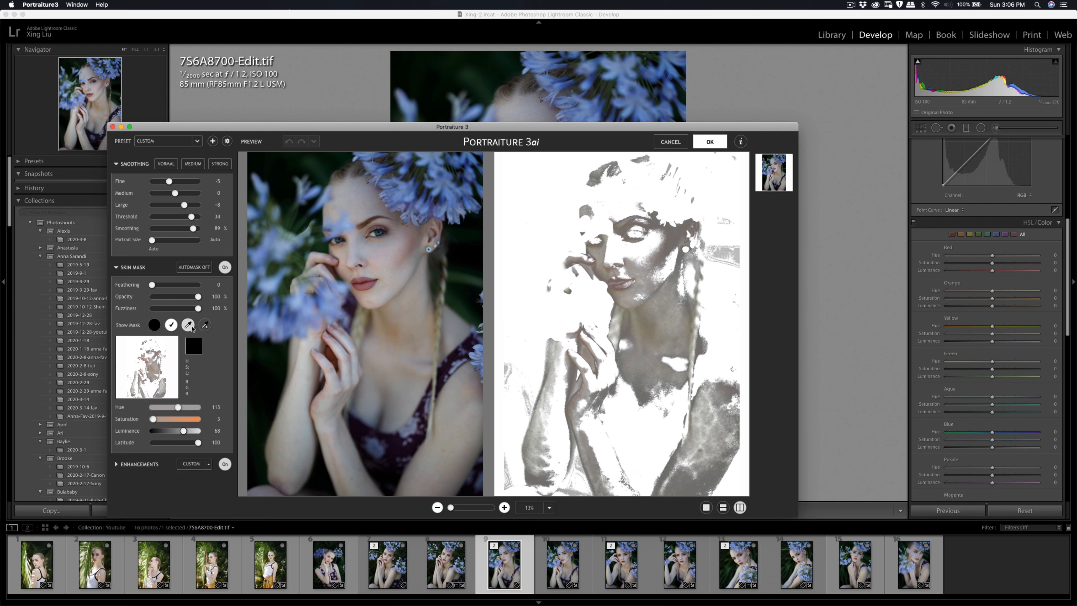
left_click(387, 257)
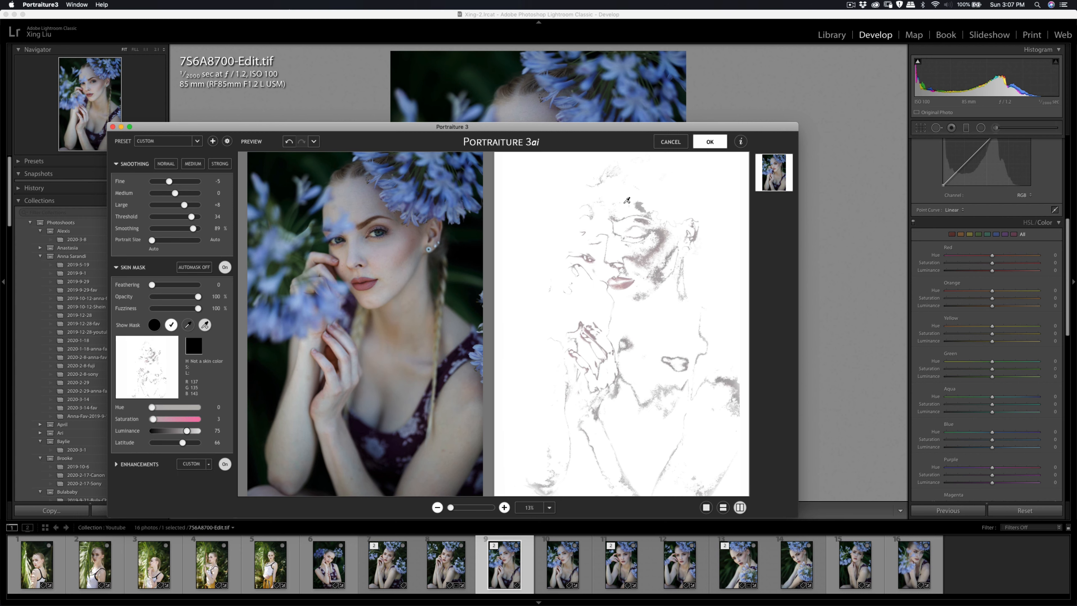
left_click(650, 247)
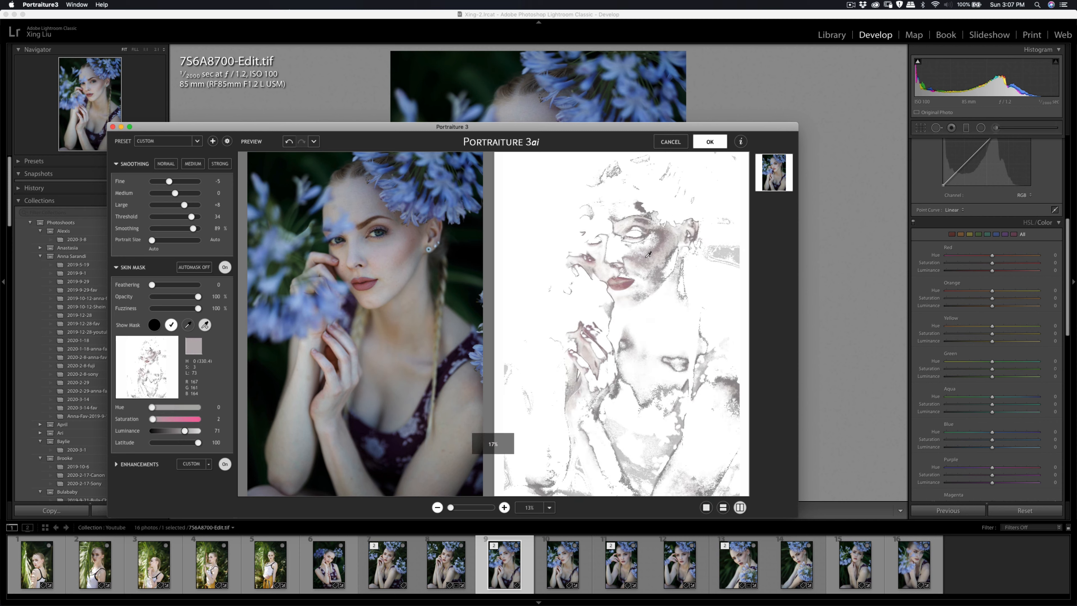
left_click(375, 250)
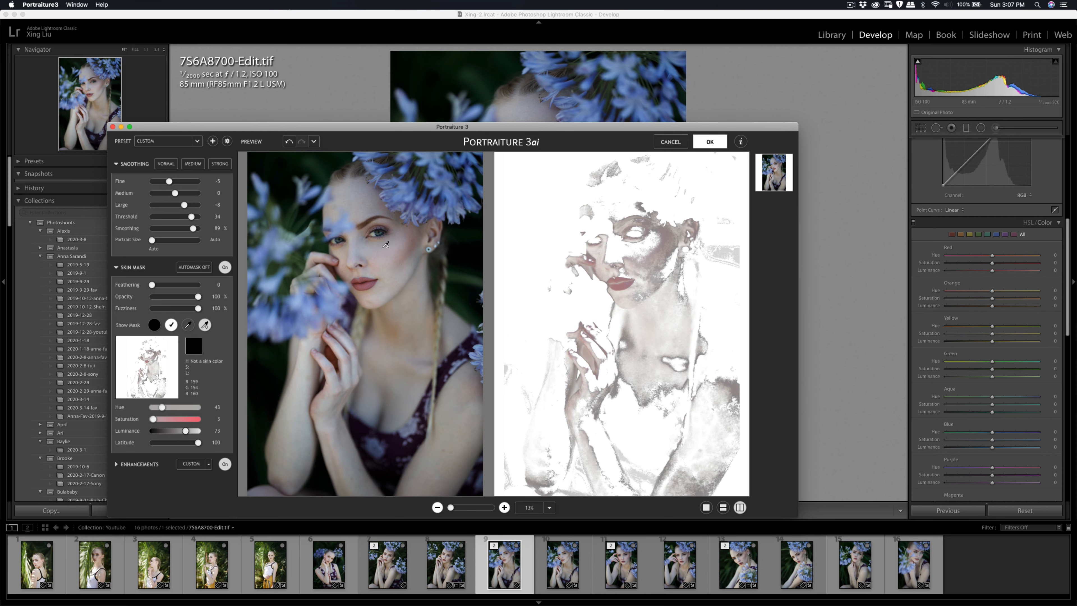
left_click(393, 221)
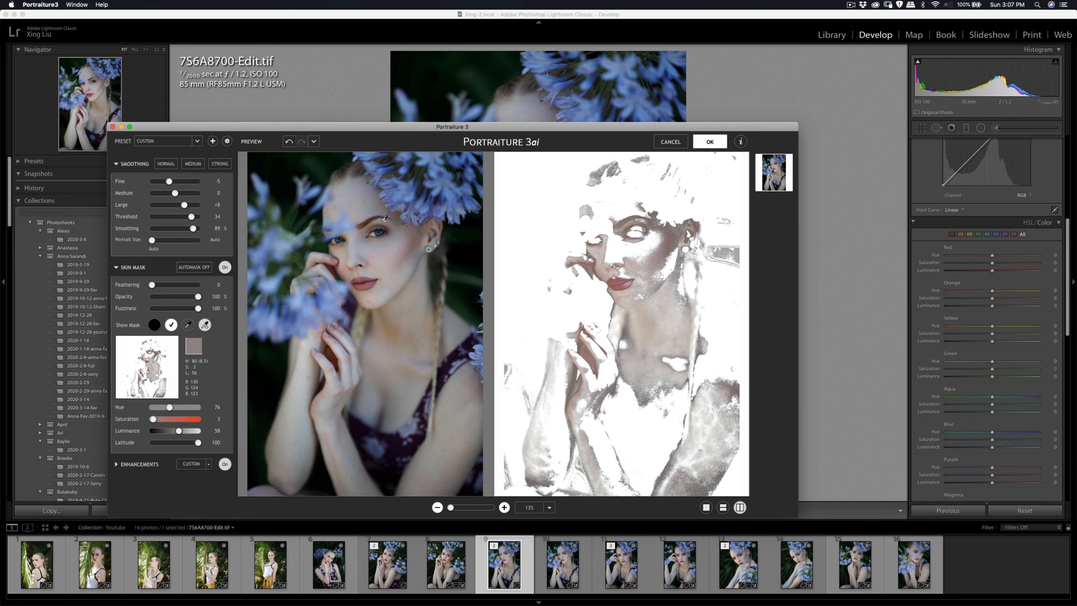
left_click(402, 217)
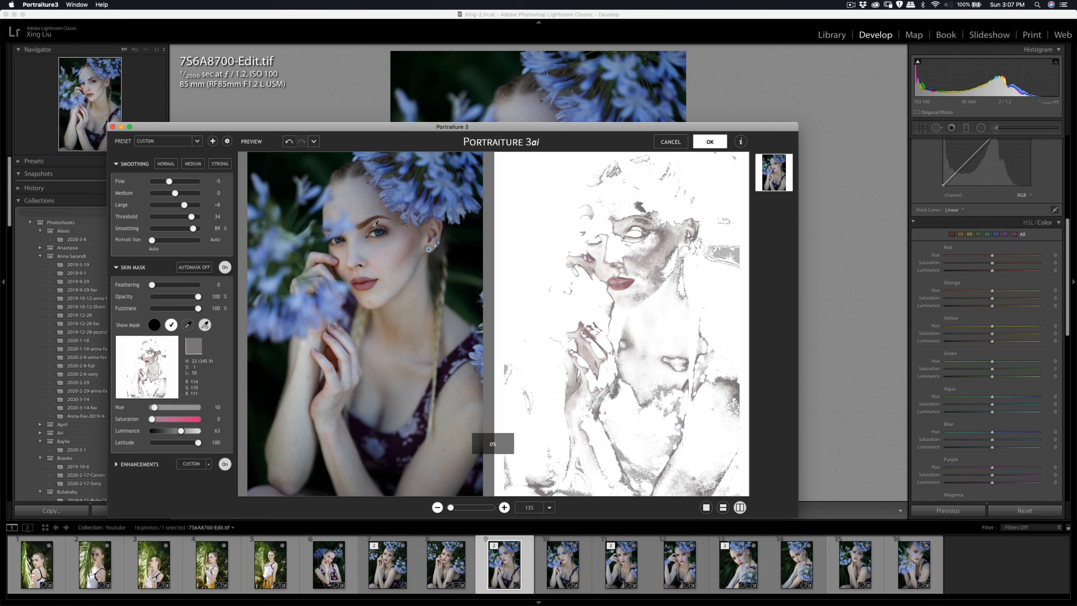
left_click(394, 227)
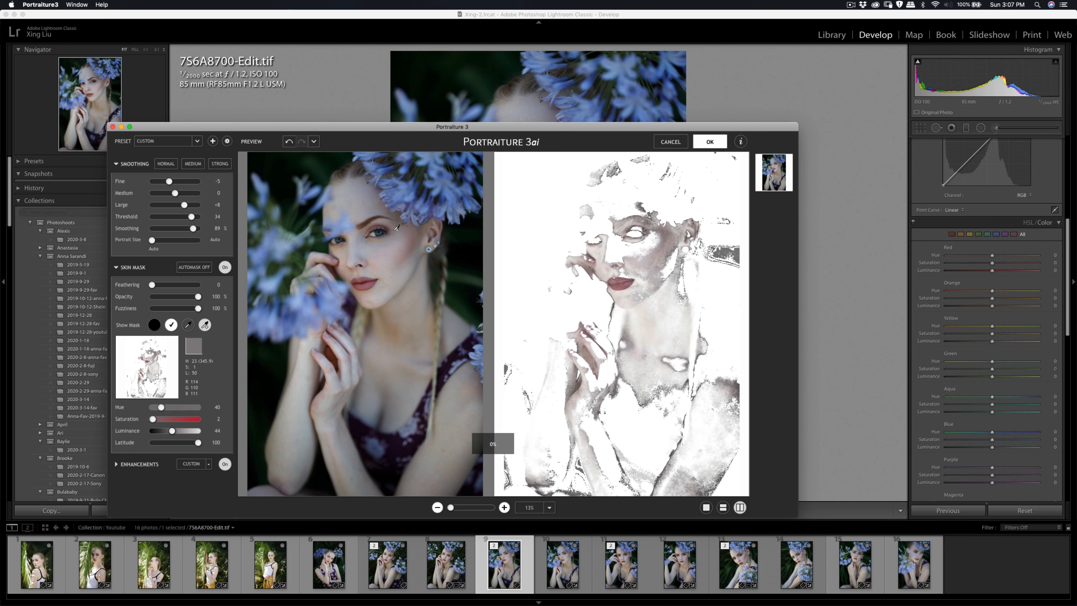
left_click(393, 227)
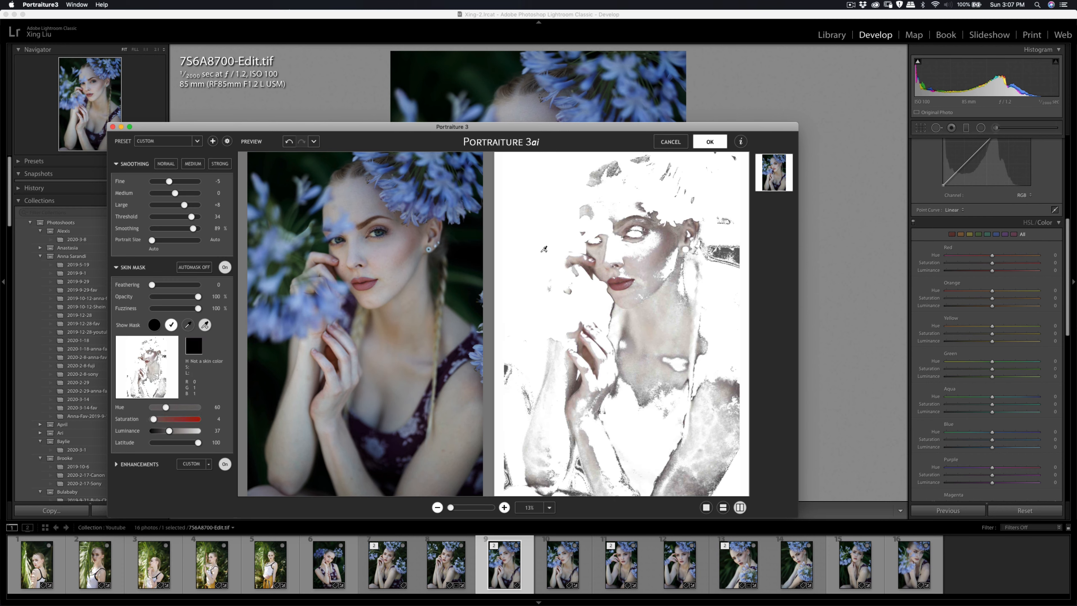
left_click(709, 141)
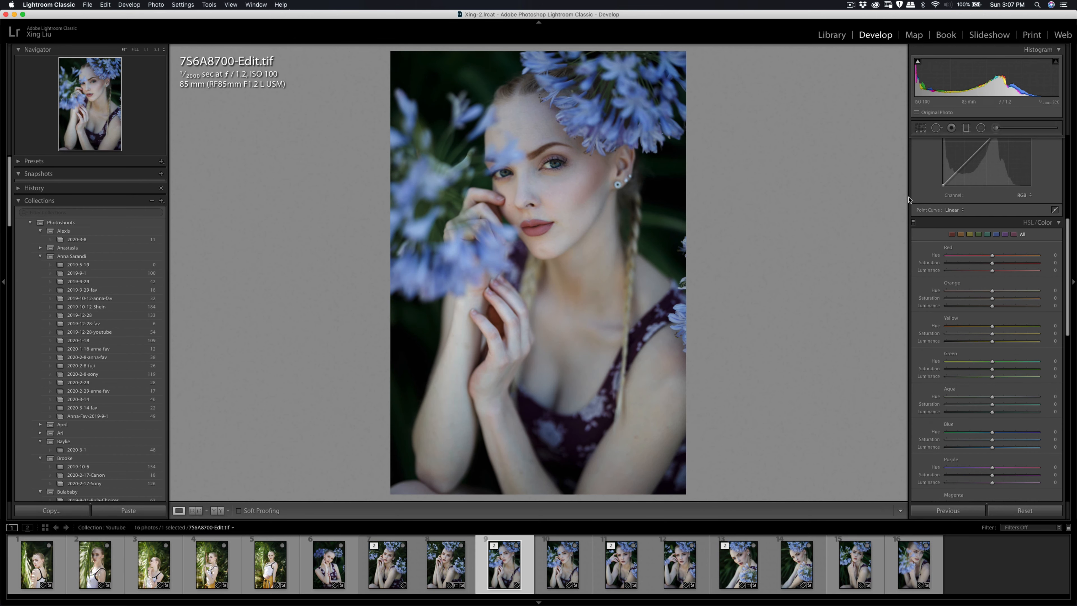
- Crop 756A8700-Edit.tif to the 4 x 5 / 8 x 10 aspect, keeping the flowers above the head and trimming mostly the lower part
left_click(920, 128)
left_click(1032, 156)
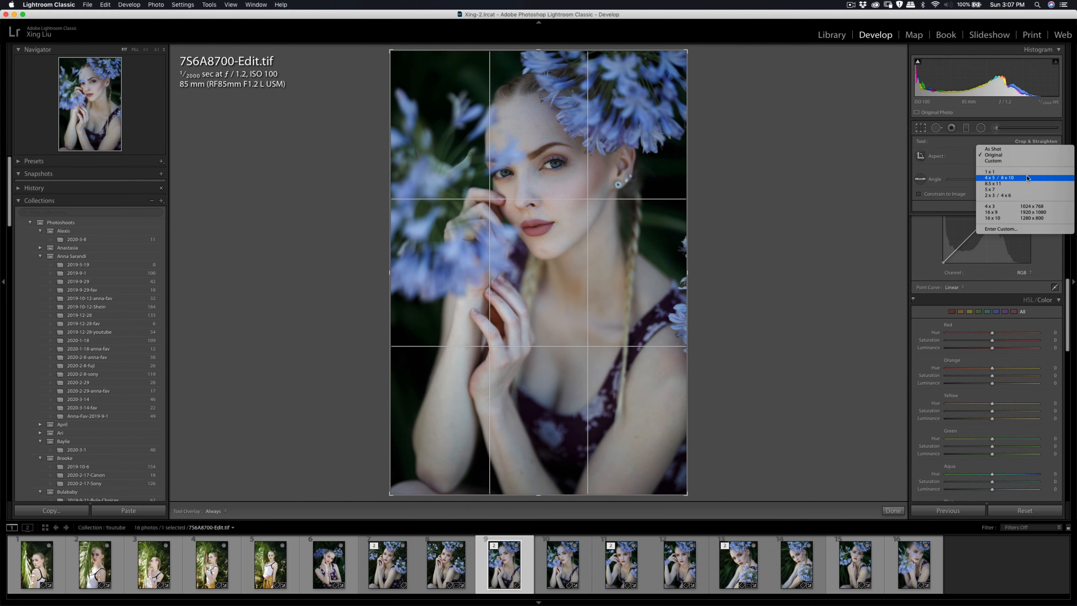
left_click(1017, 179)
left_click_drag(643, 243, 651, 267)
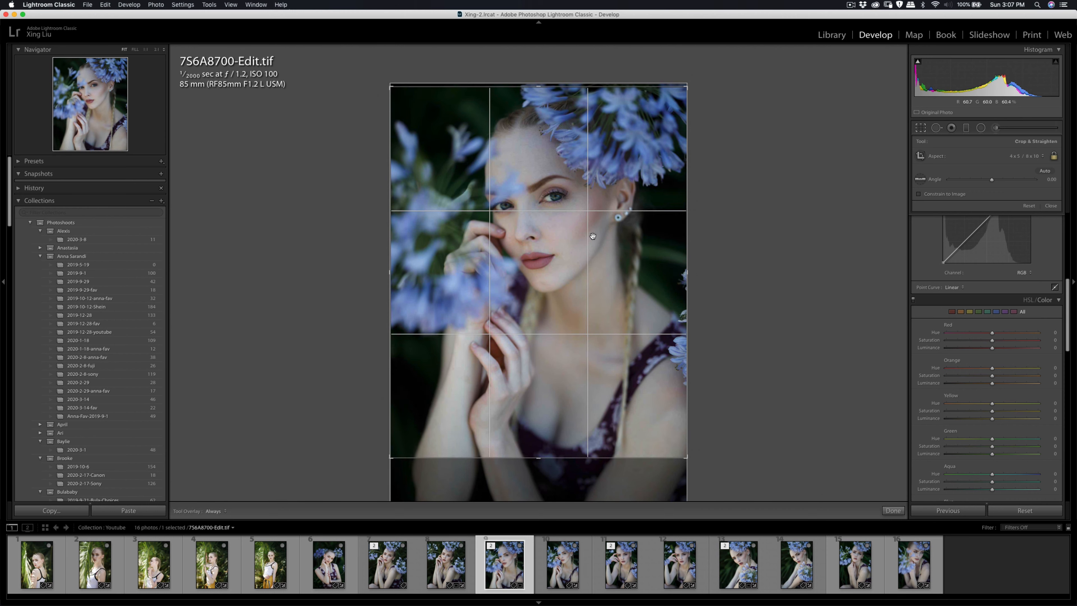
left_click_drag(593, 237, 594, 234)
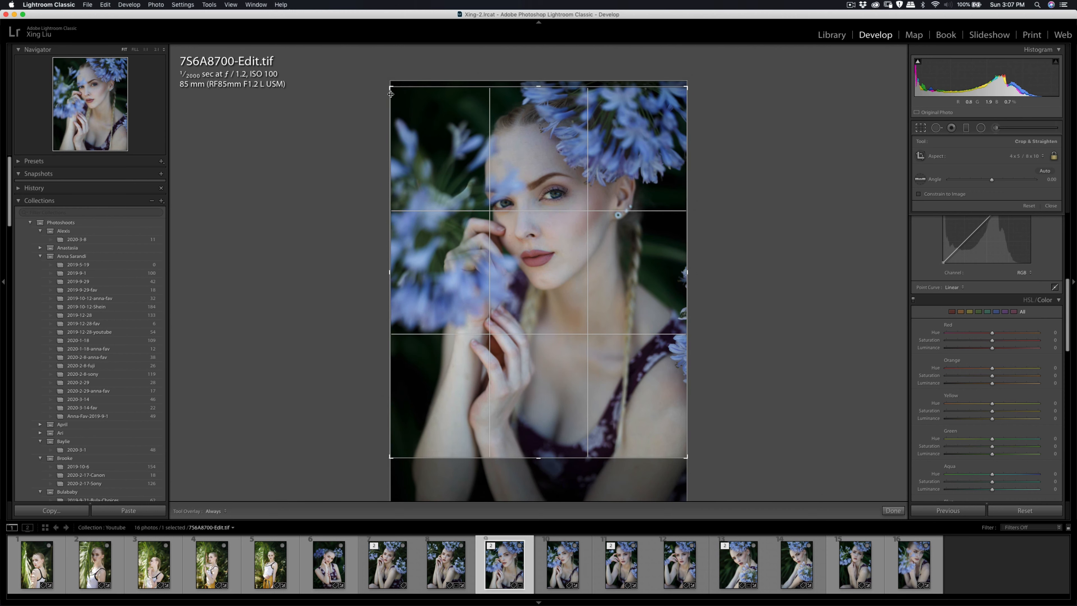
left_click_drag(391, 88, 394, 92)
left_click_drag(437, 134, 432, 135)
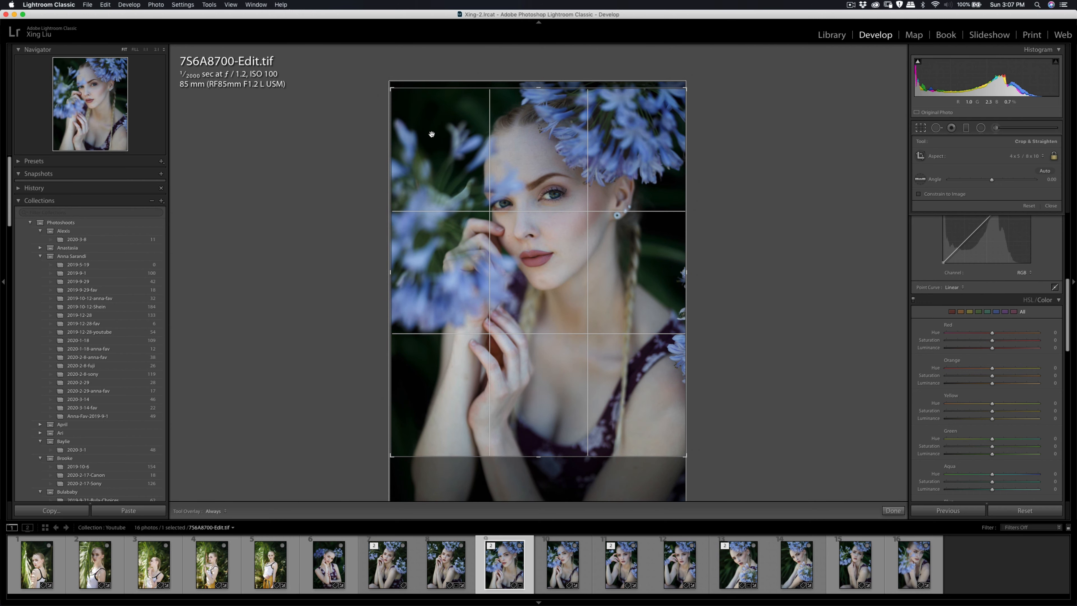
key("Return")
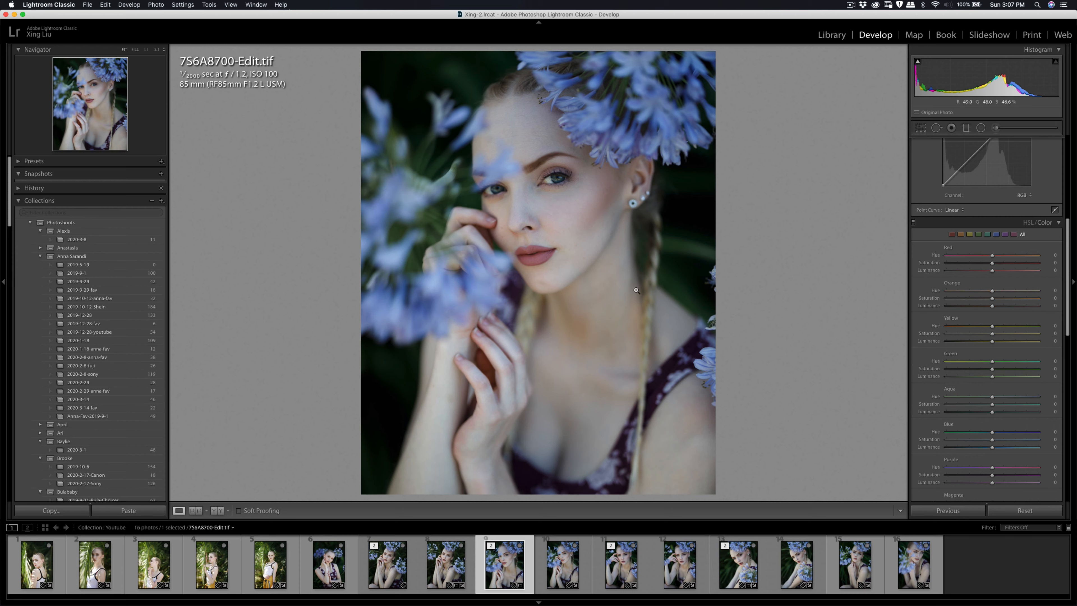
- Export the cropped 756A8700-Edit.tif portrait
key("super+shift+e")
left_click(691, 328)
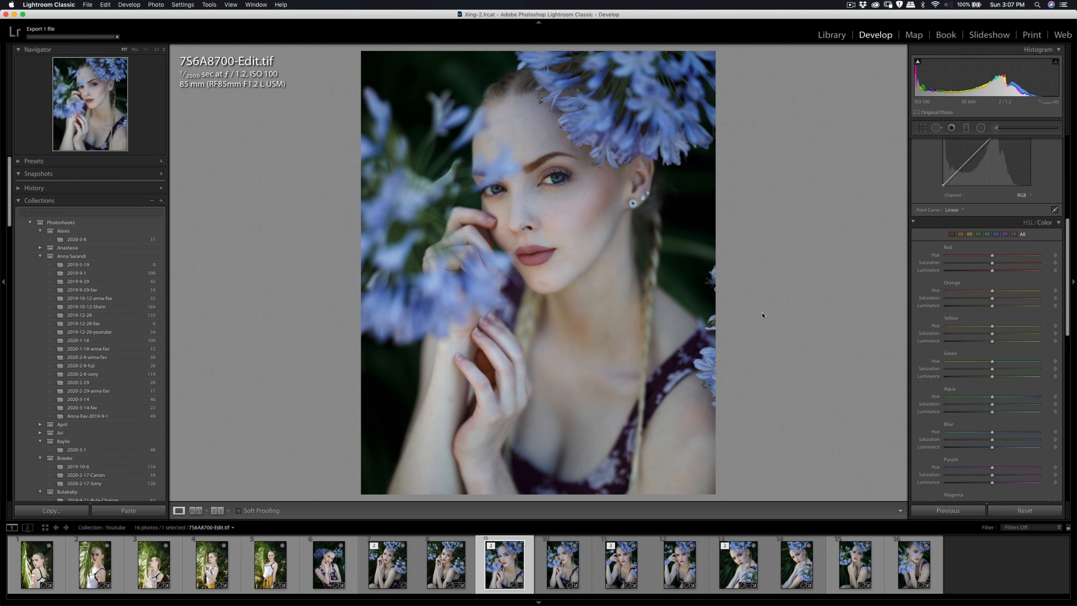